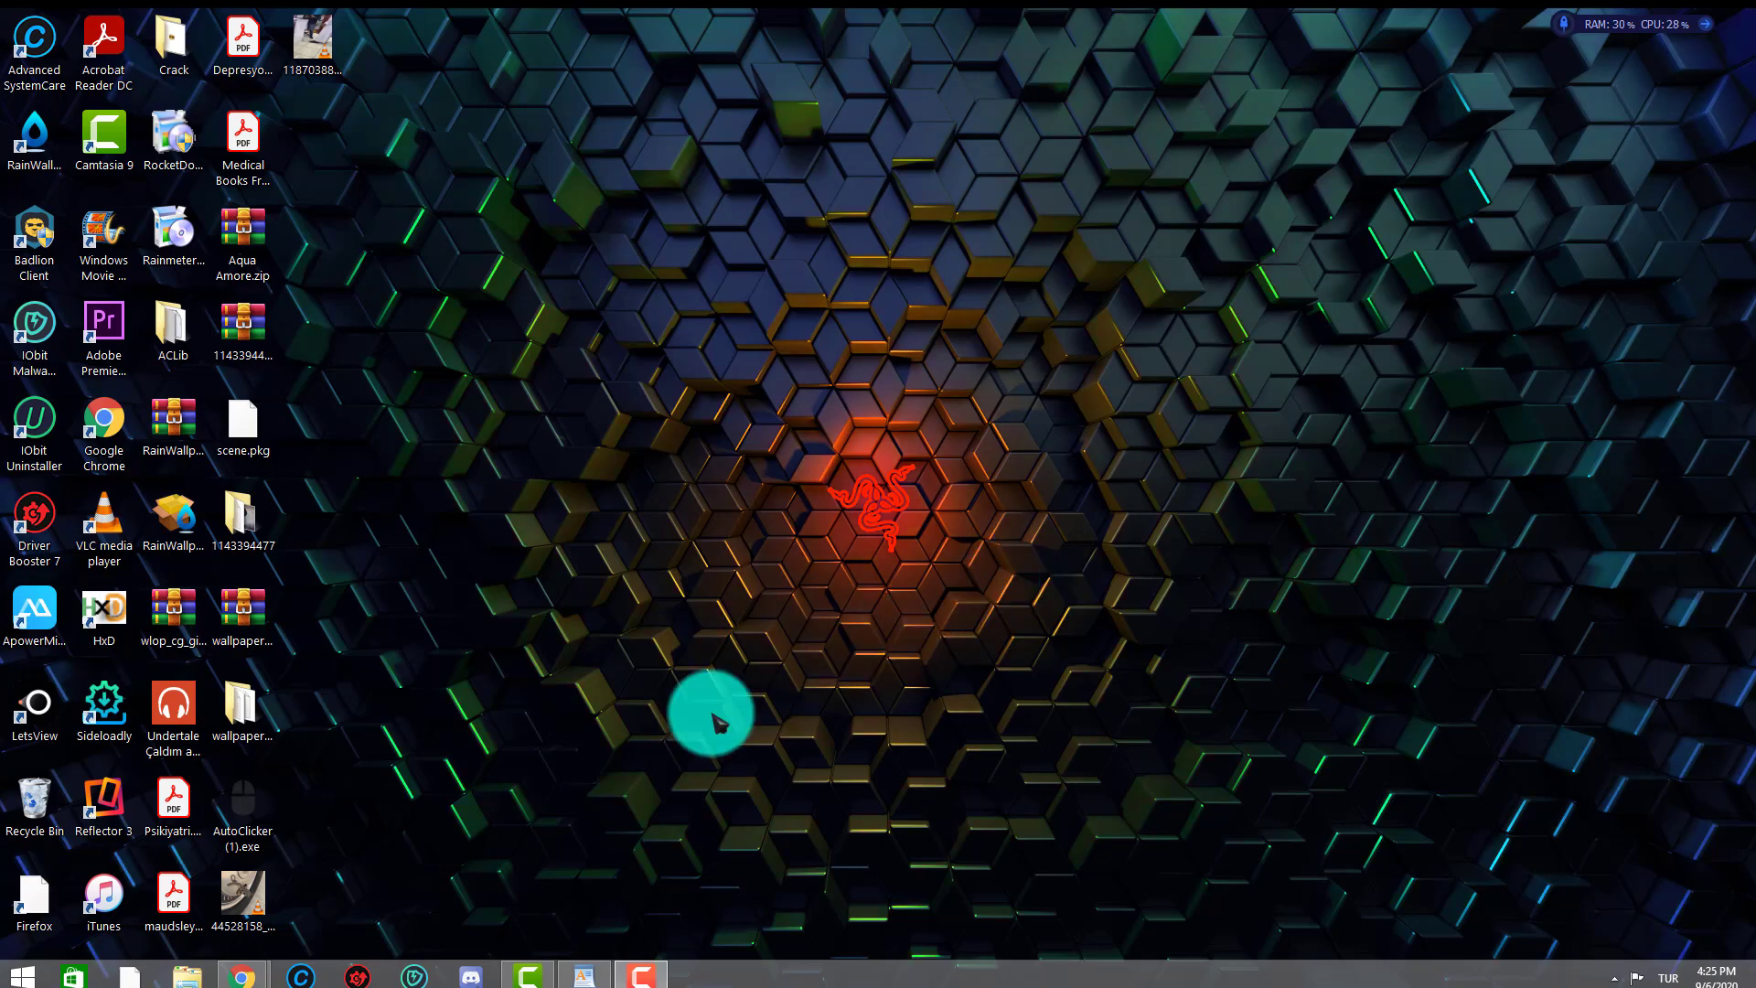
- Switch to Chrome and open the page of the 1920x1080 Walter White throne wallpaper on the Alpha Coders Breaking Bad gallery
mouse_move(241, 975)
left_click(335, 910)
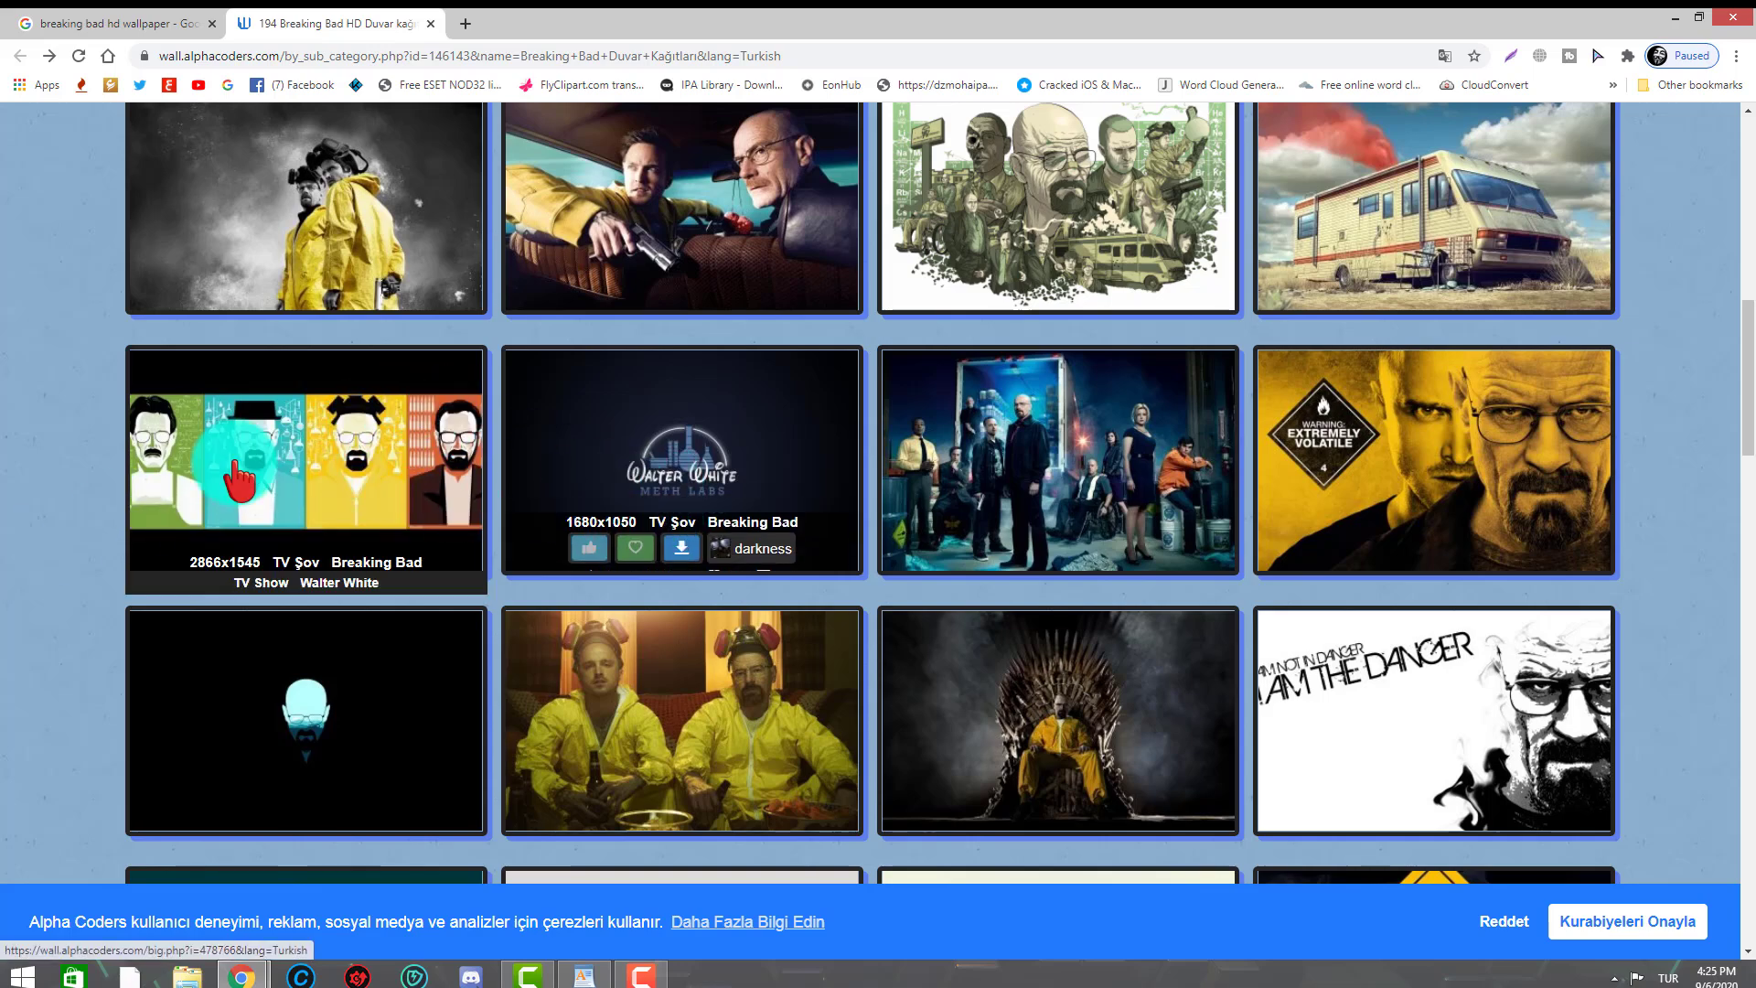
left_click(81, 34)
scroll(640, 393, "up", 2)
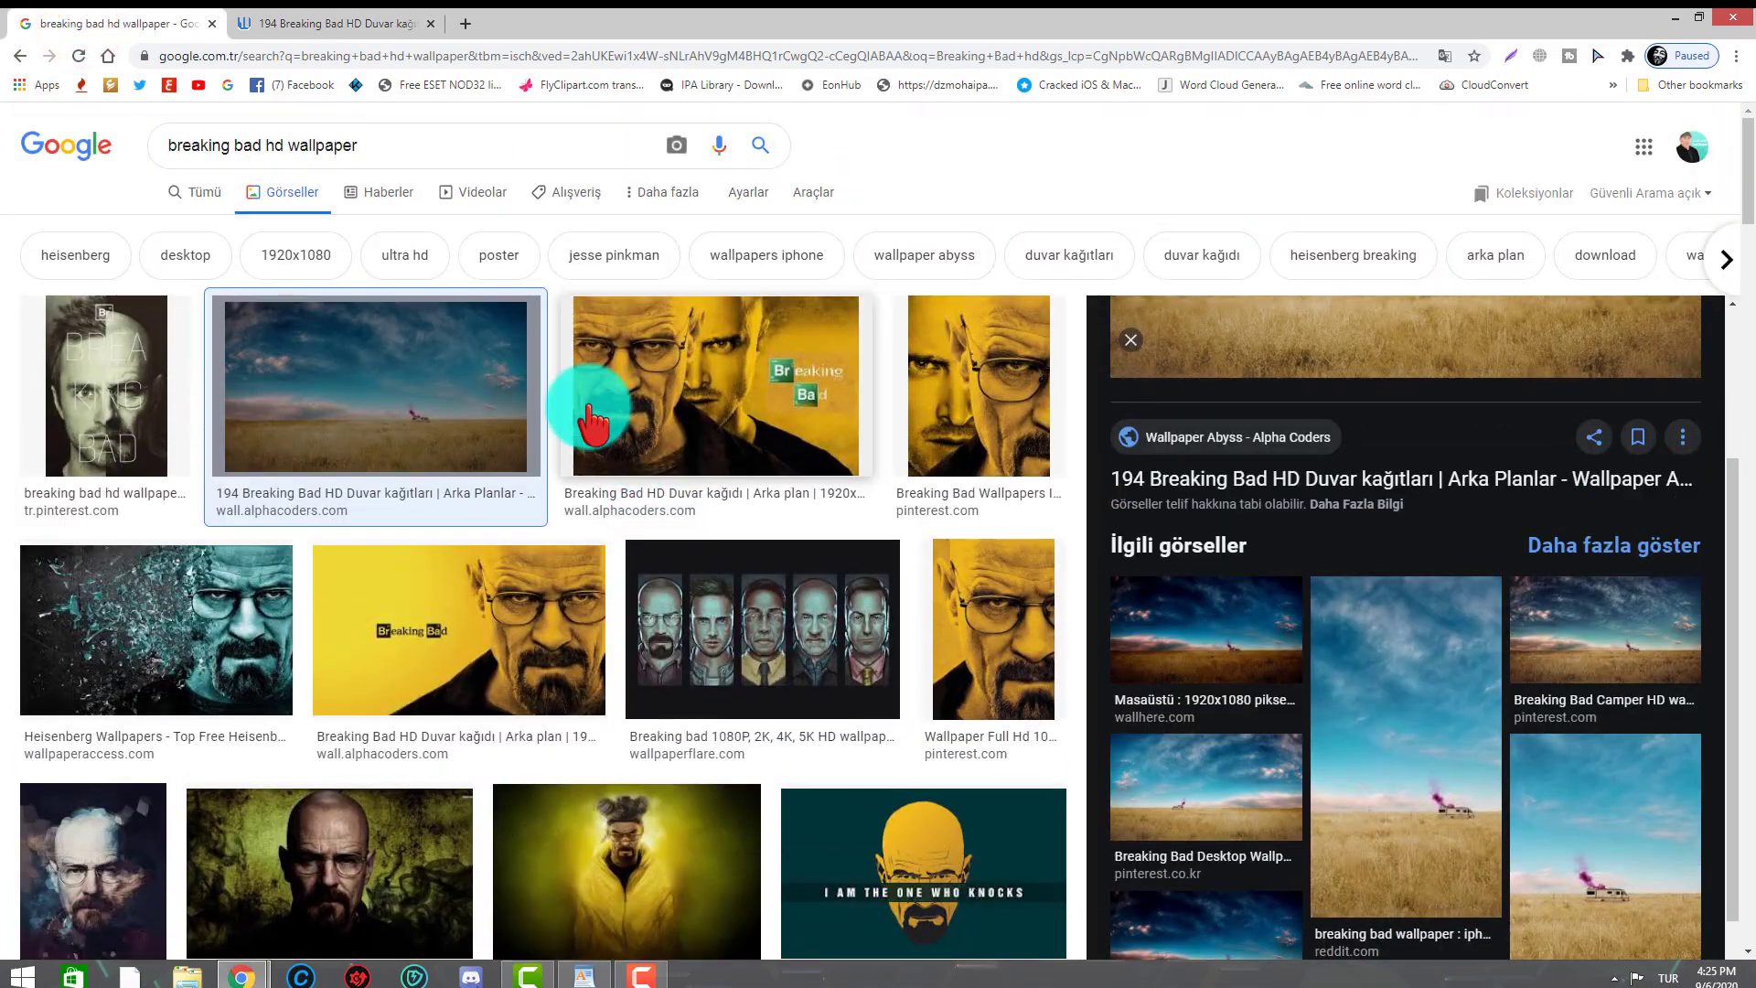
left_click(335, 25)
scroll(1687, 471, "up", 5)
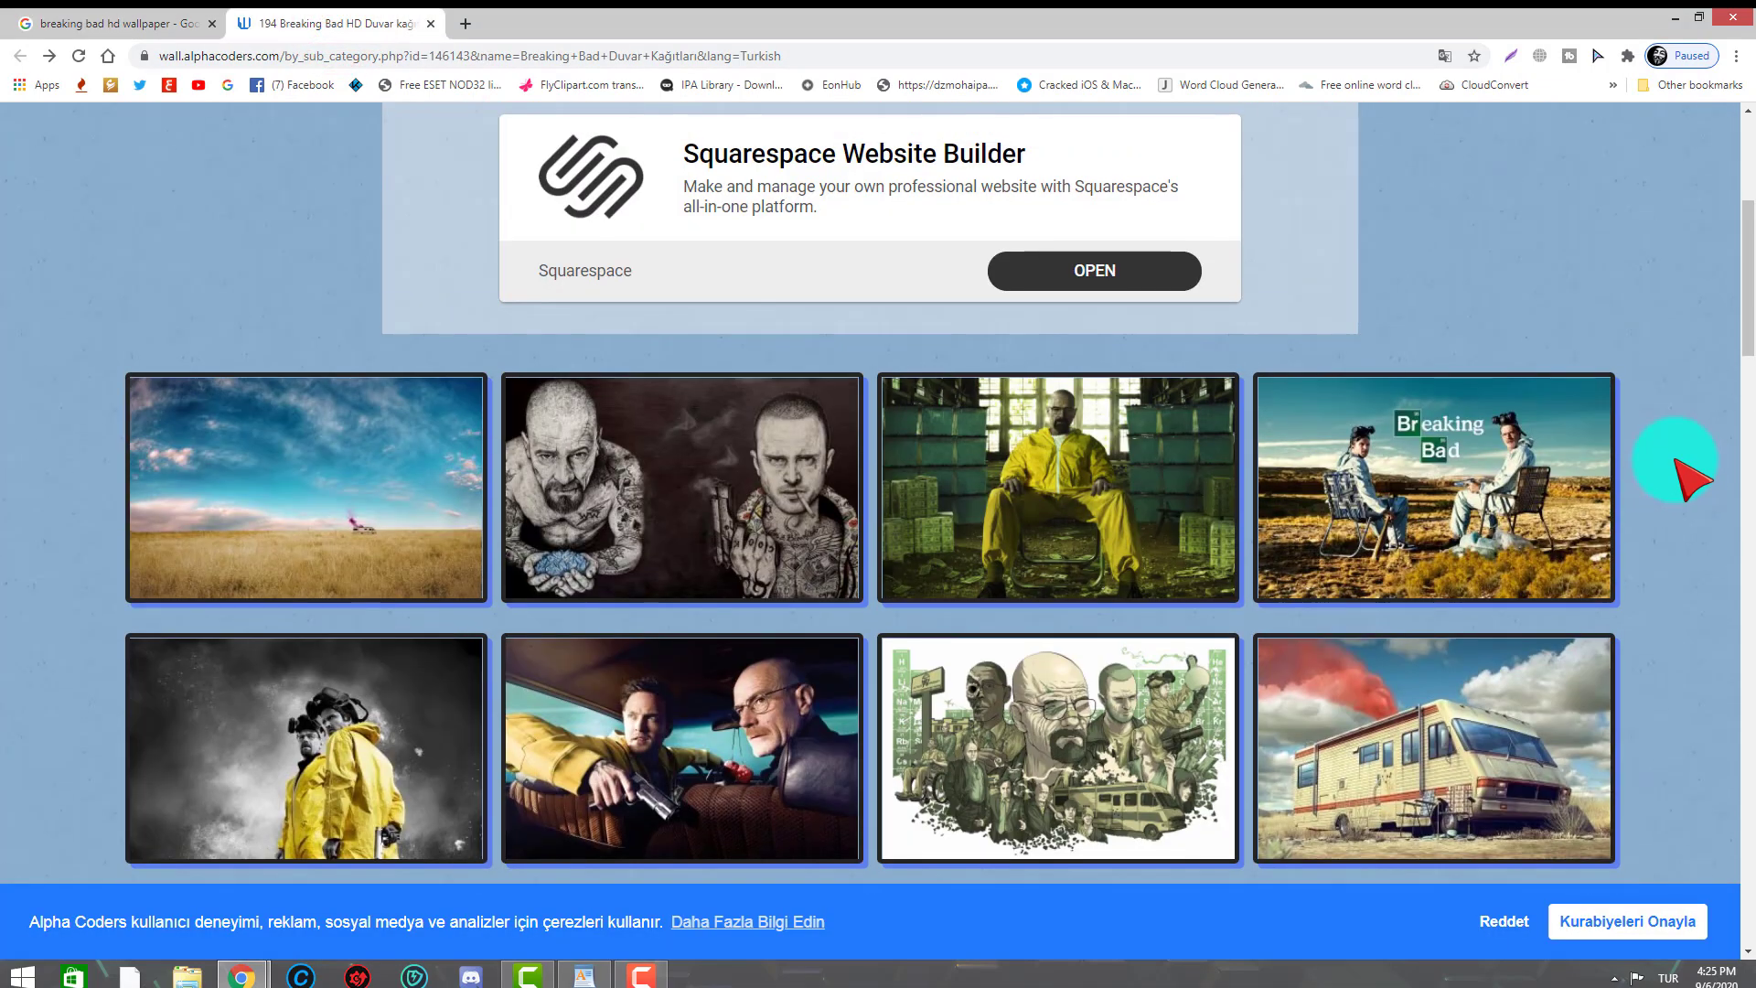
scroll(1690, 476, "down", 3)
scroll(1690, 475, "down", 6)
mouse_move(1061, 233)
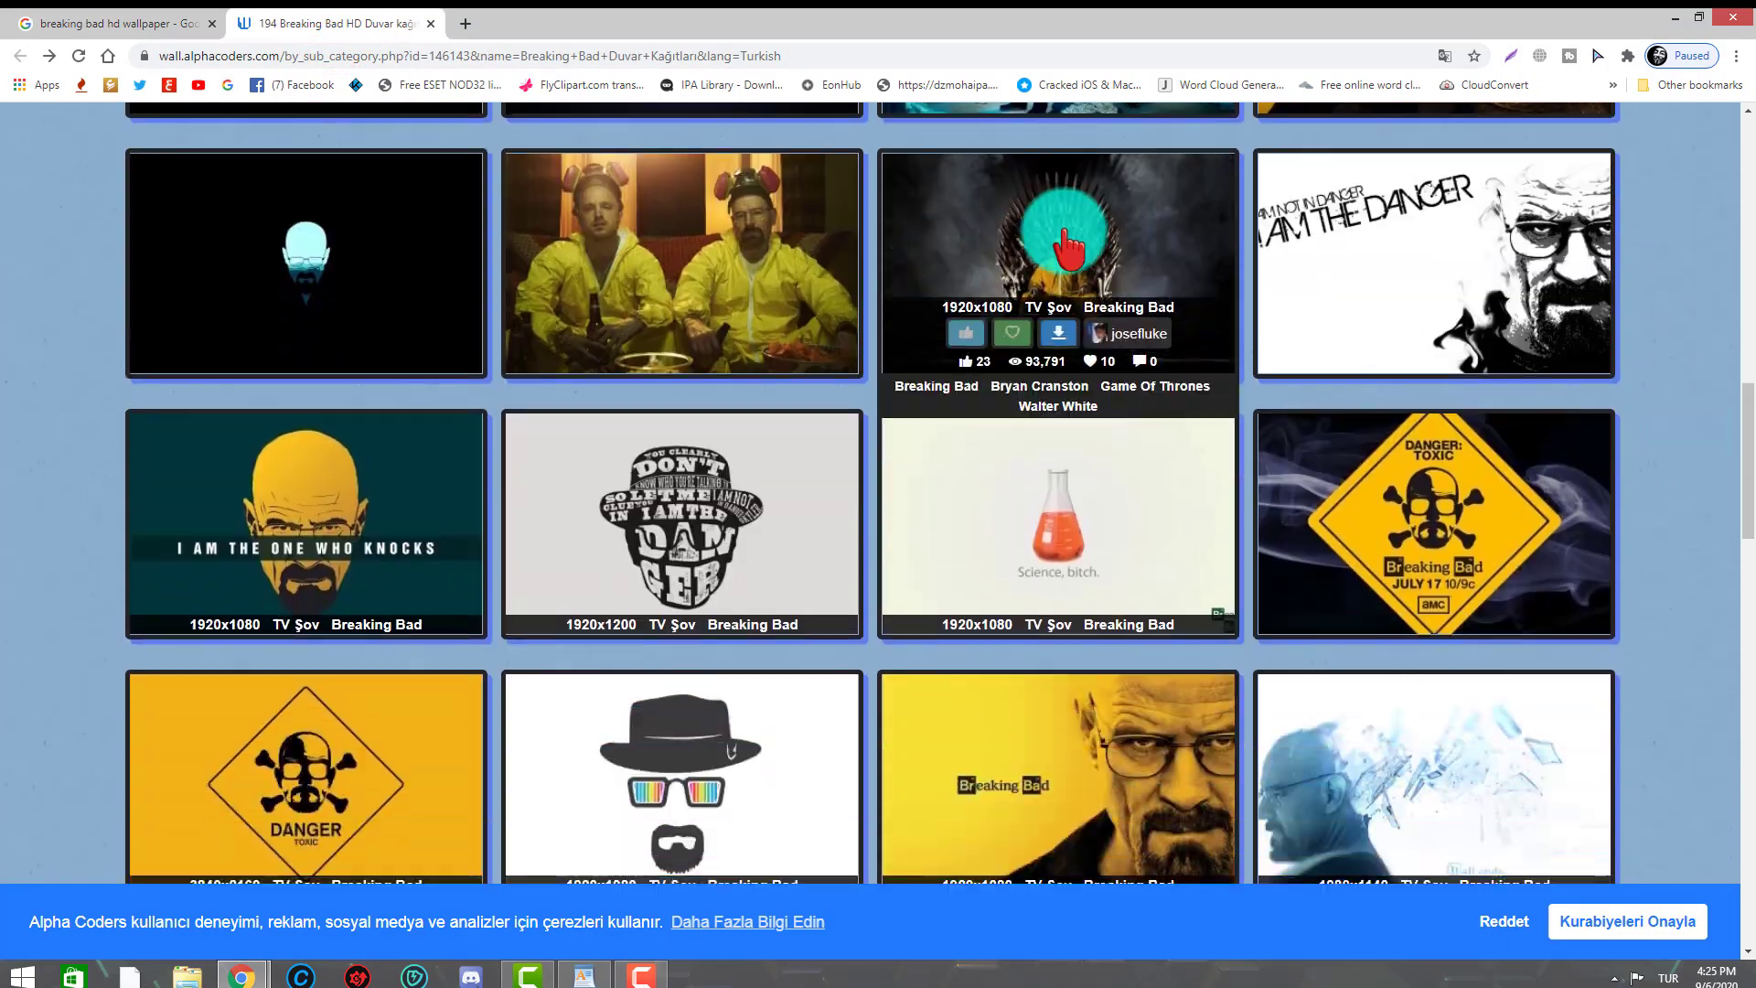
left_click(1055, 229)
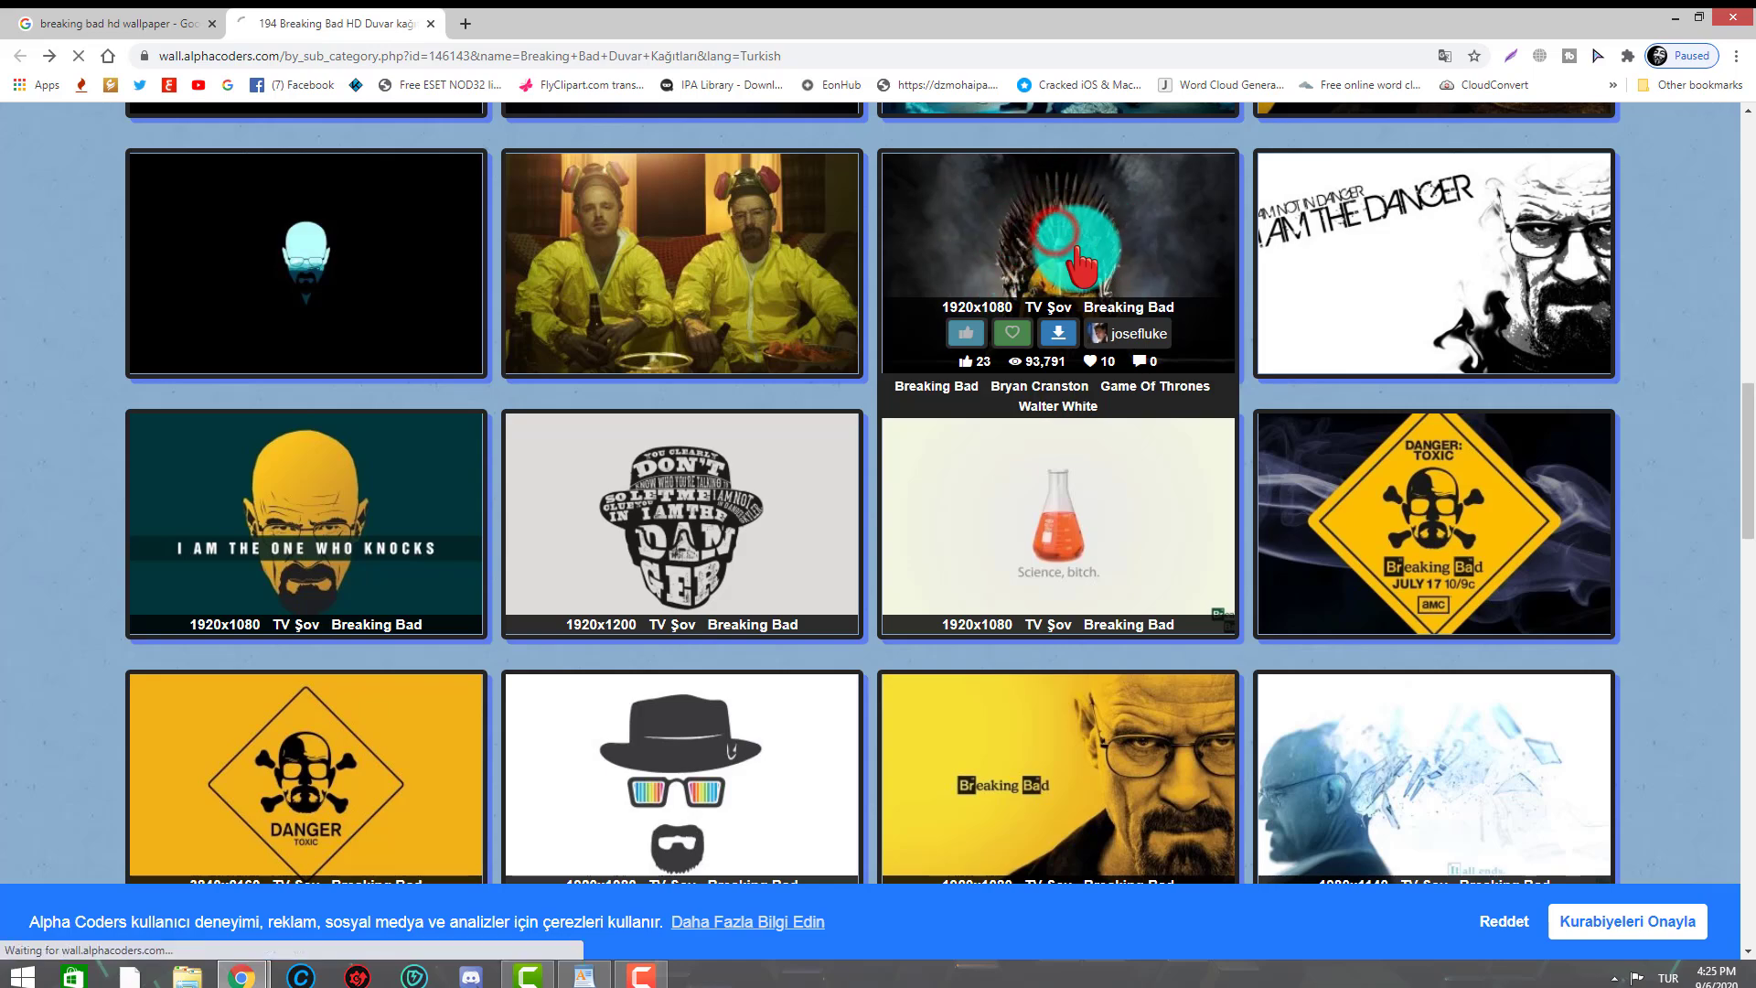
- Download the throne wallpaper at its original 1920x1080 resolution
scroll(1058, 466, "down", 10)
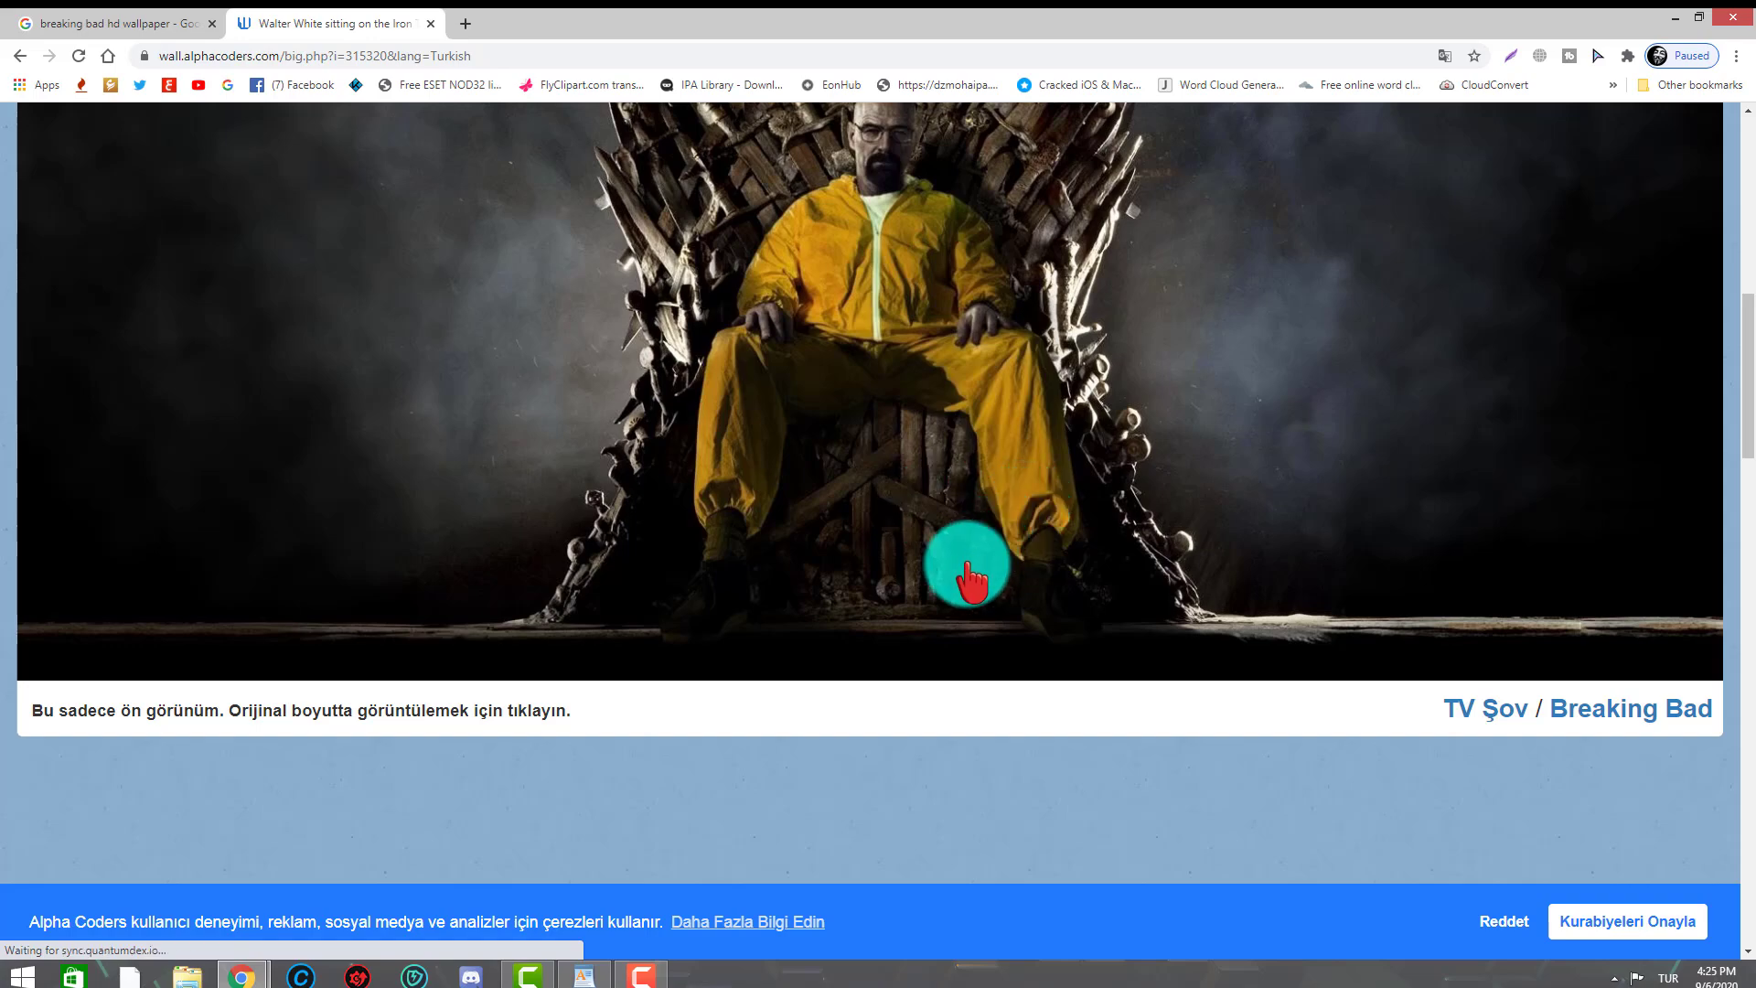
scroll(951, 549, "up", 5)
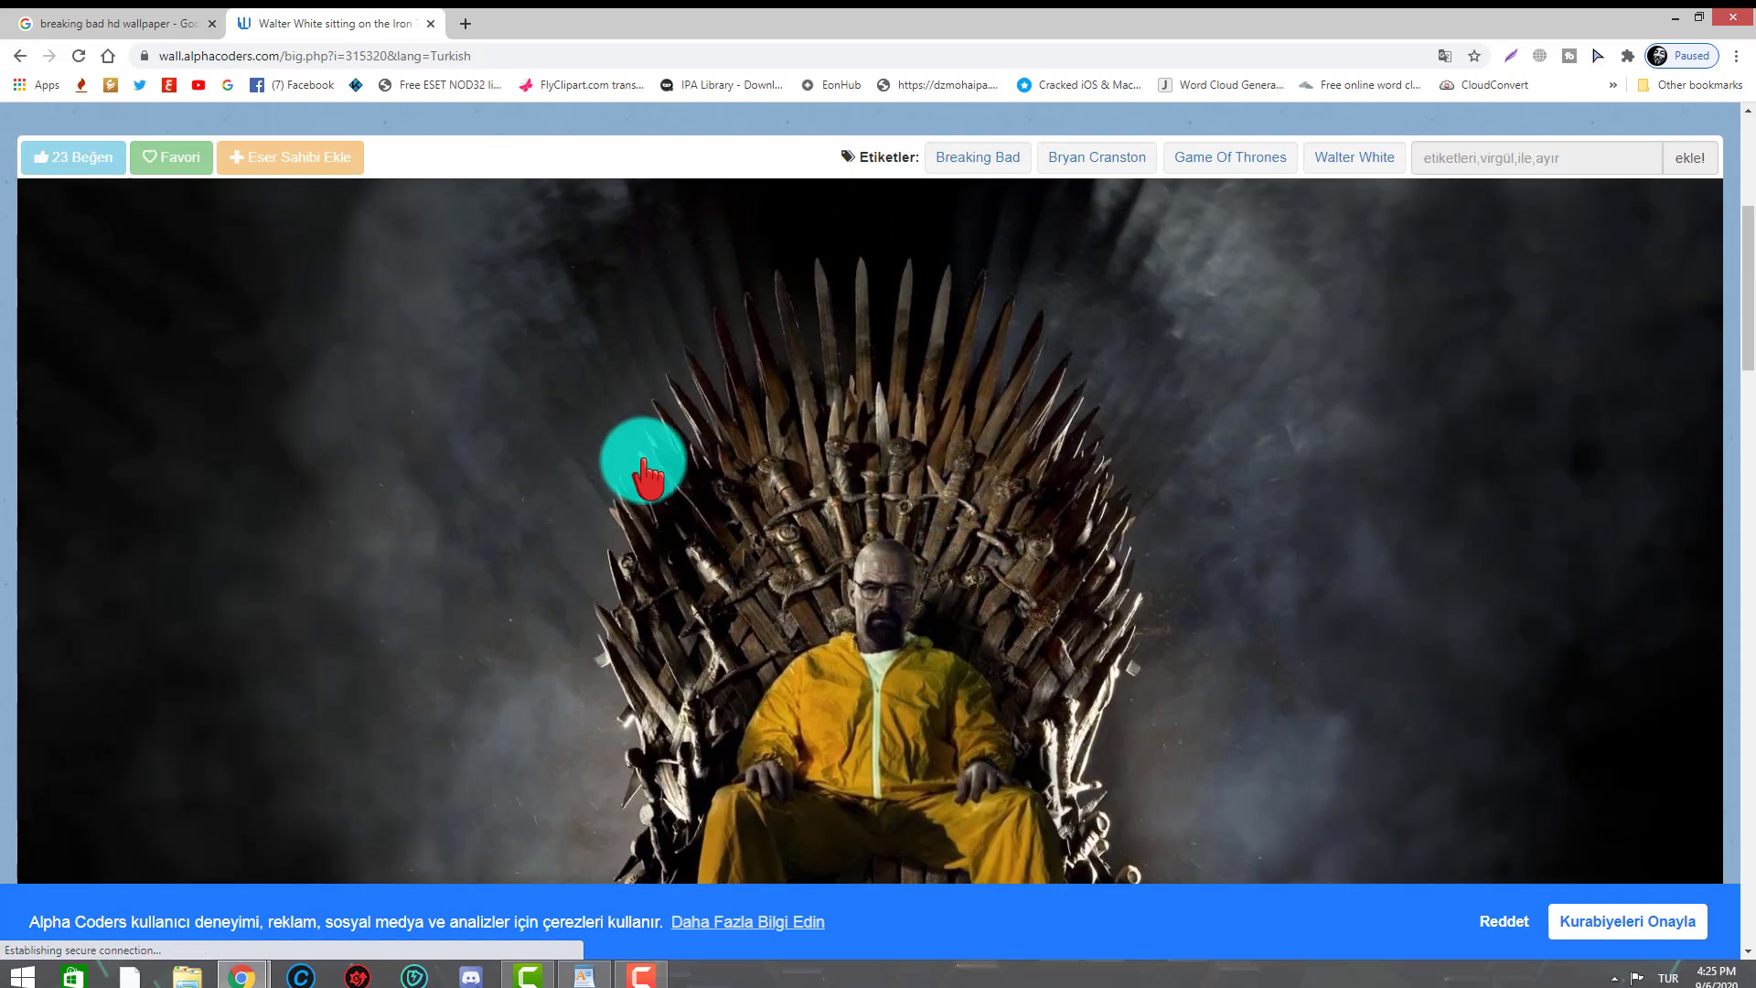
scroll(1079, 458, "down", 11)
scroll(1143, 458, "down", 3)
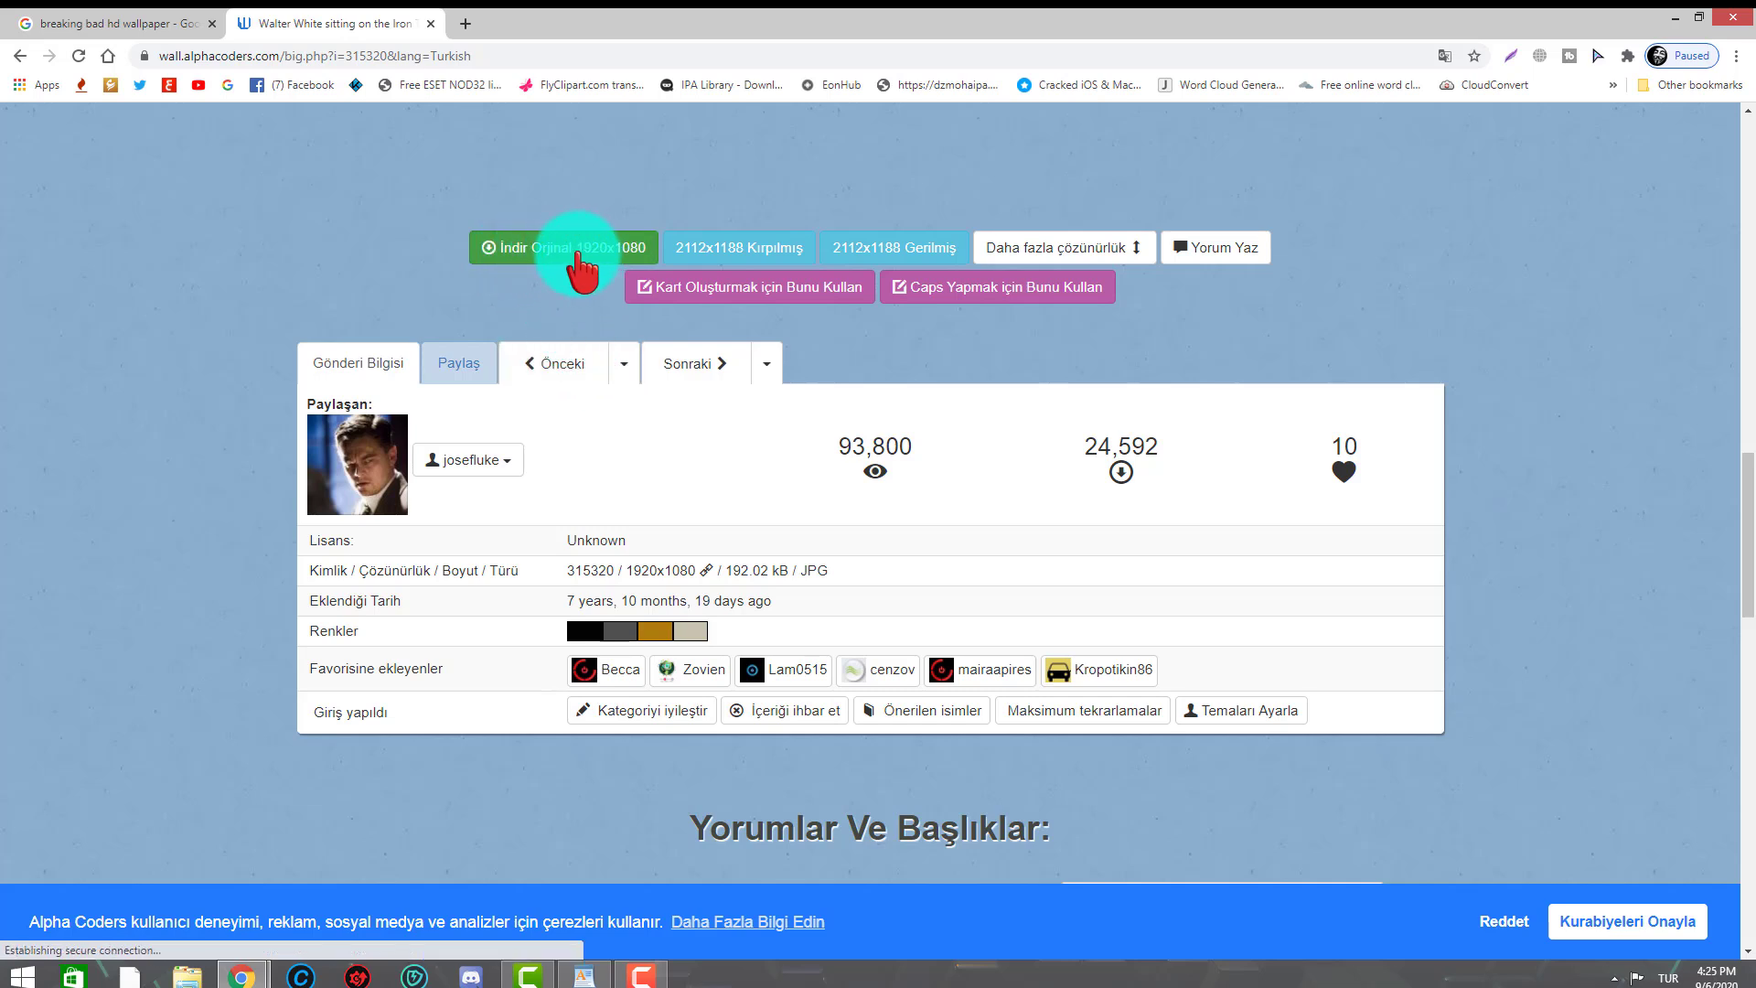
left_click(567, 249)
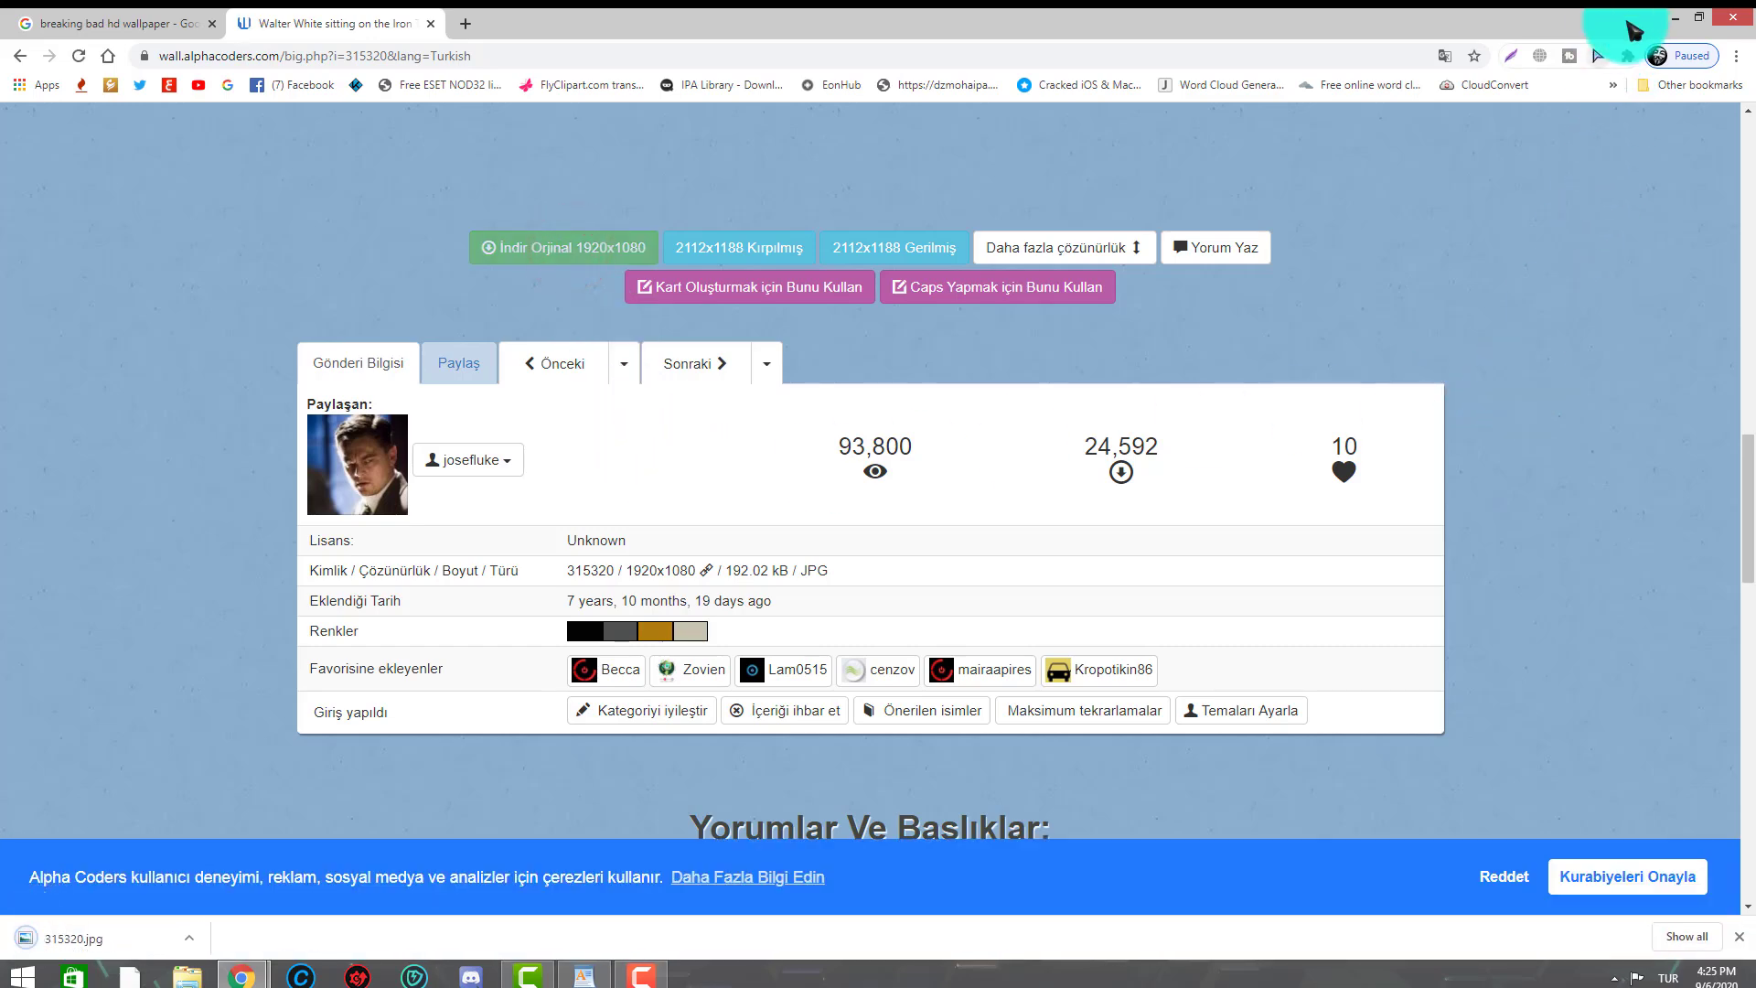
- Return to the desktop, view the downloaded image 315320.jpg in Windows Photo Viewer and close it
left_click(1662, 24)
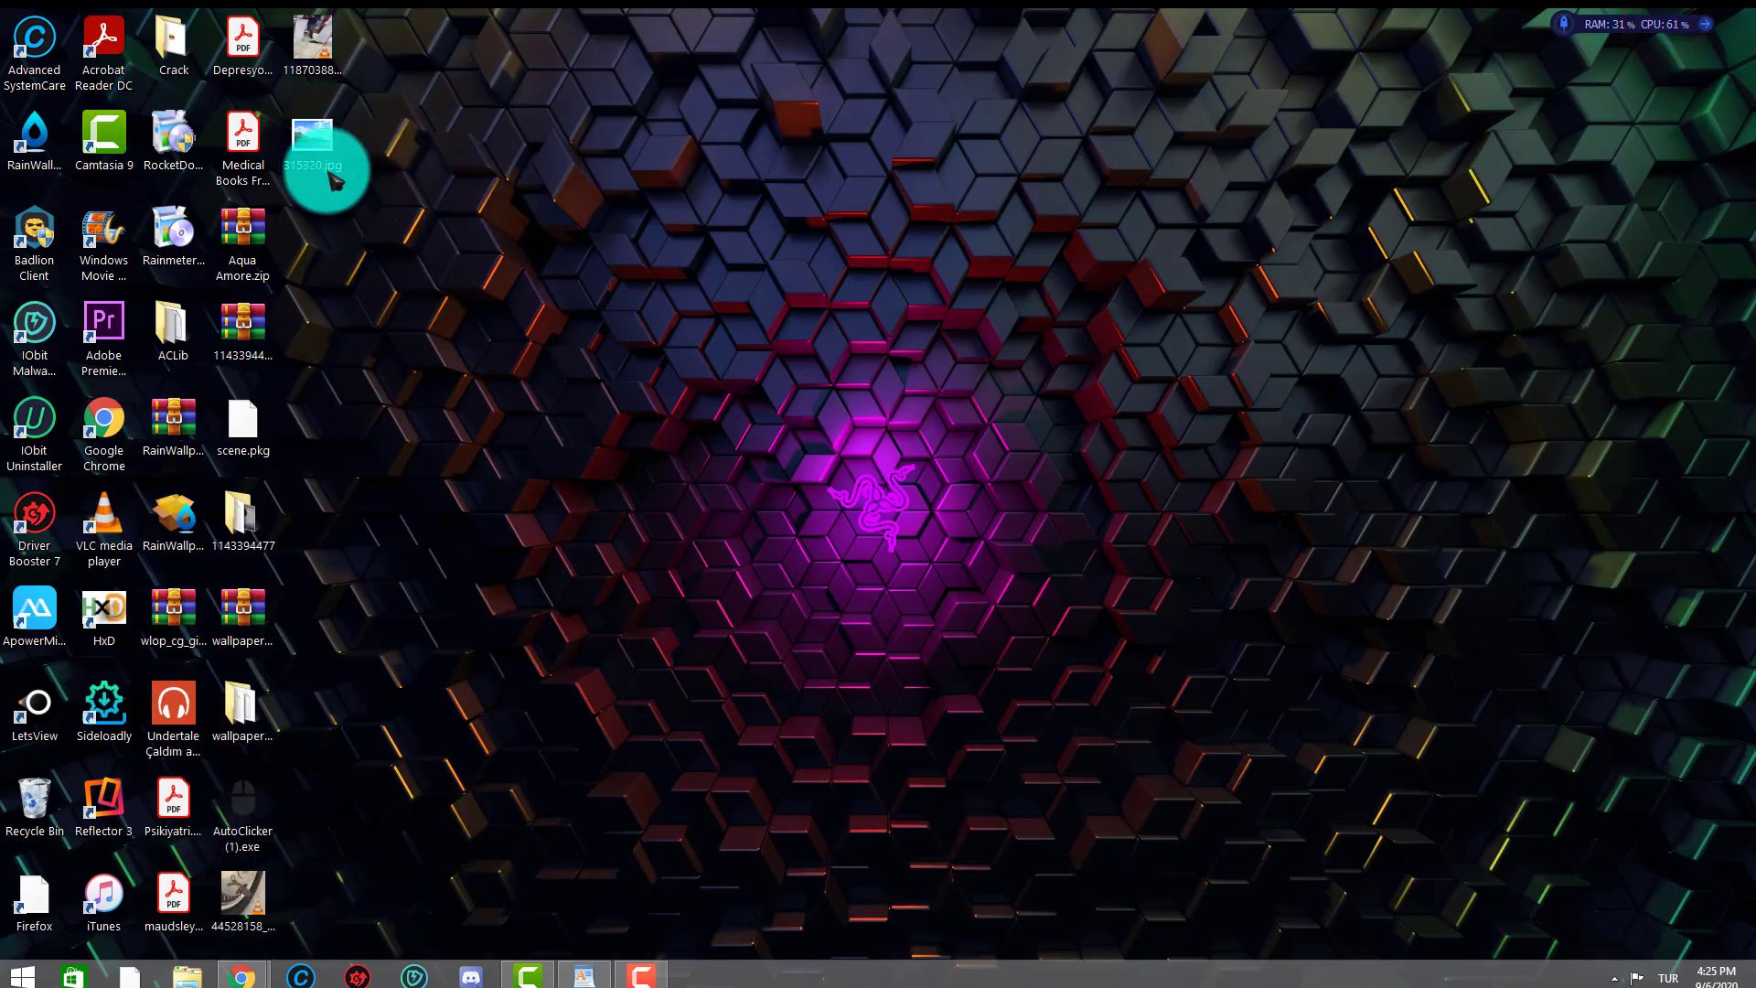
double_click(320, 161)
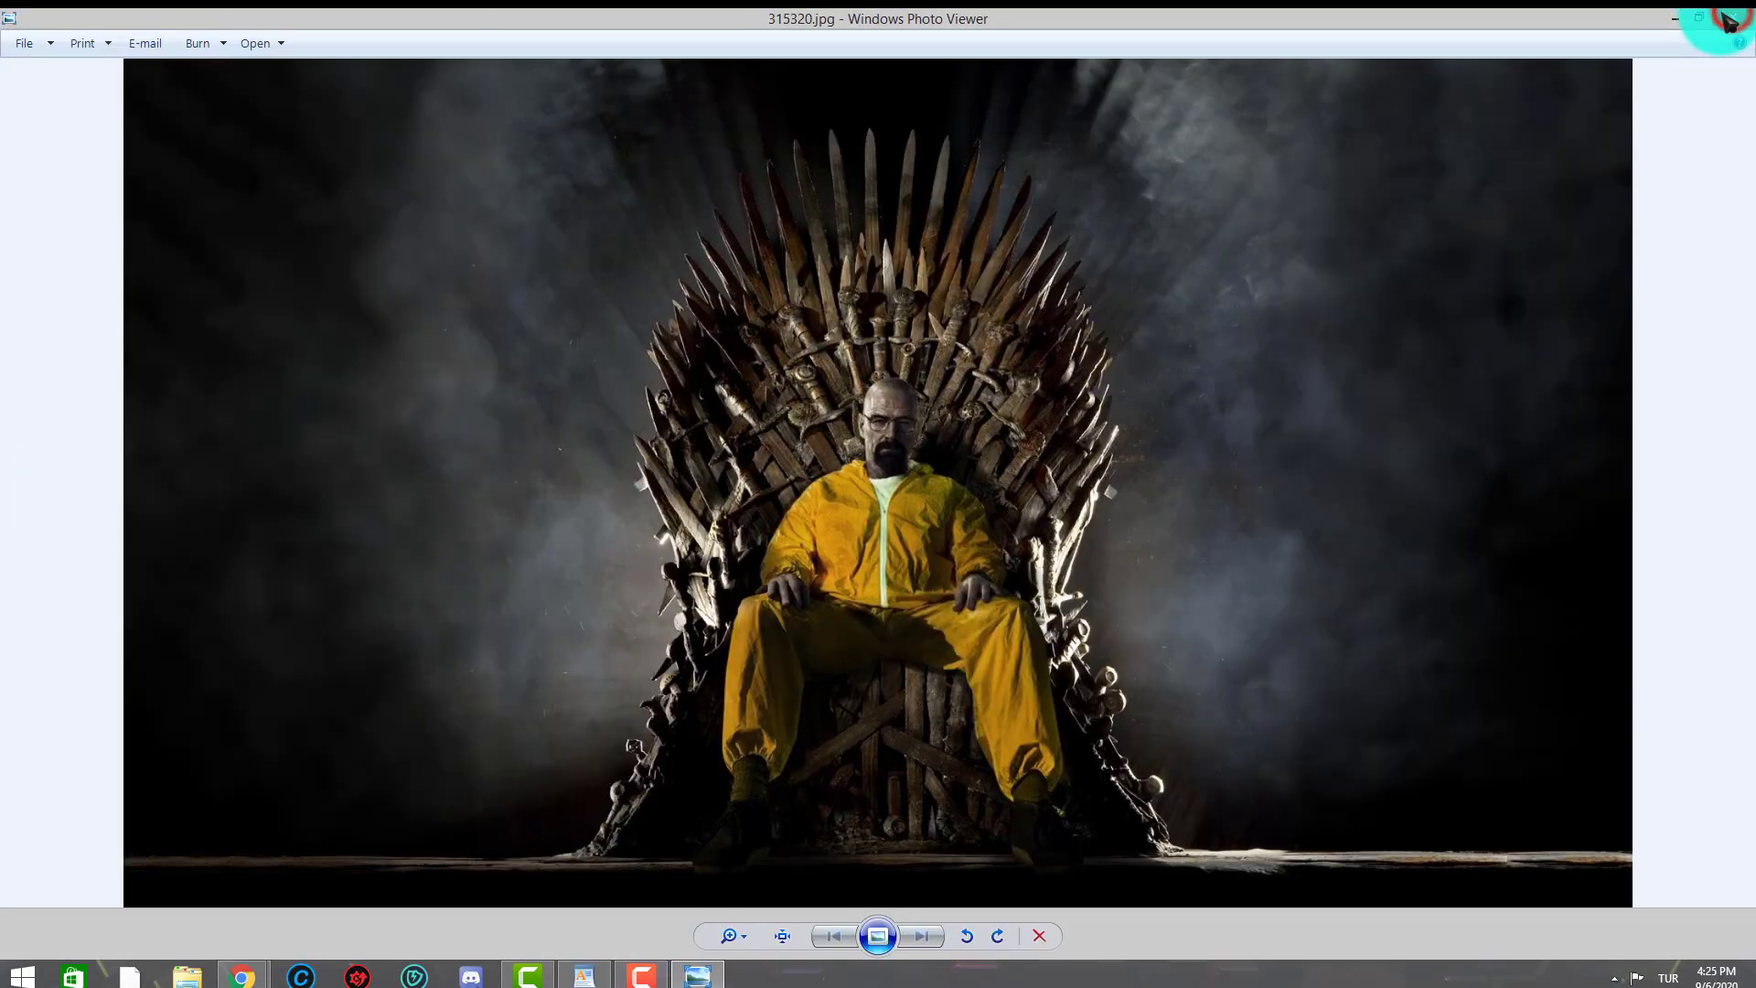
left_click(1739, 18)
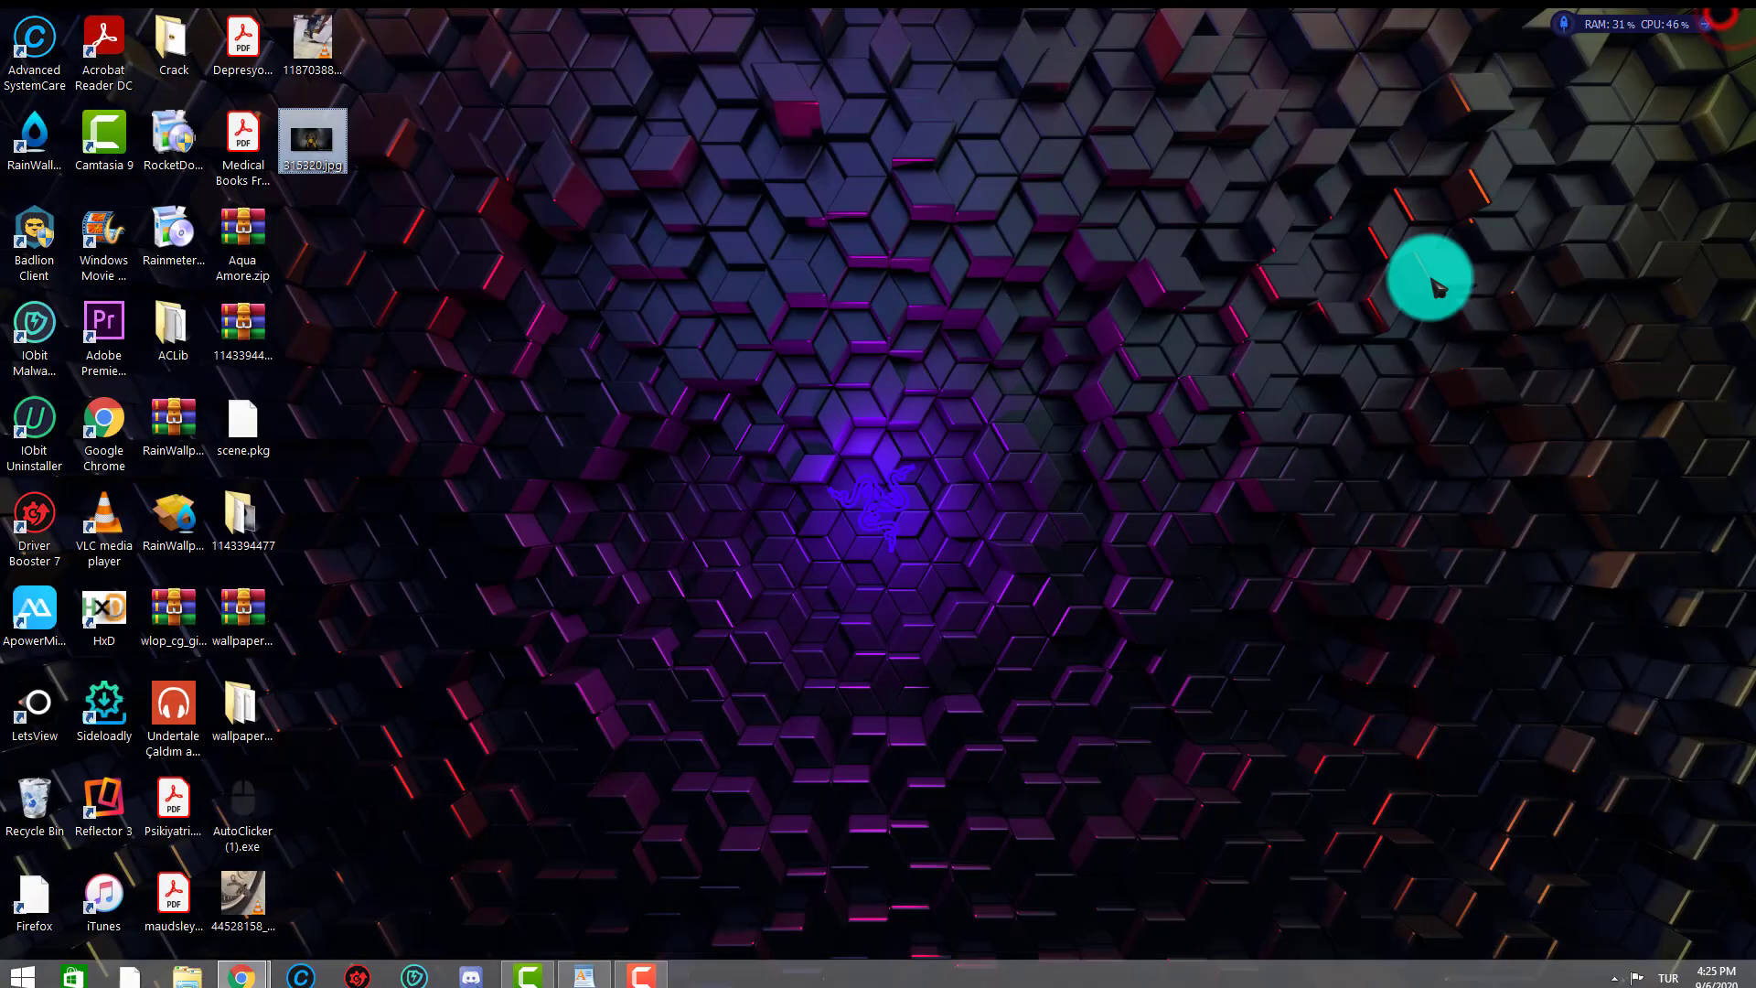
- Open Wallpaper Engine's editor and start a new wallpaper from the desktop image 315320.jpg
left_click(1612, 978)
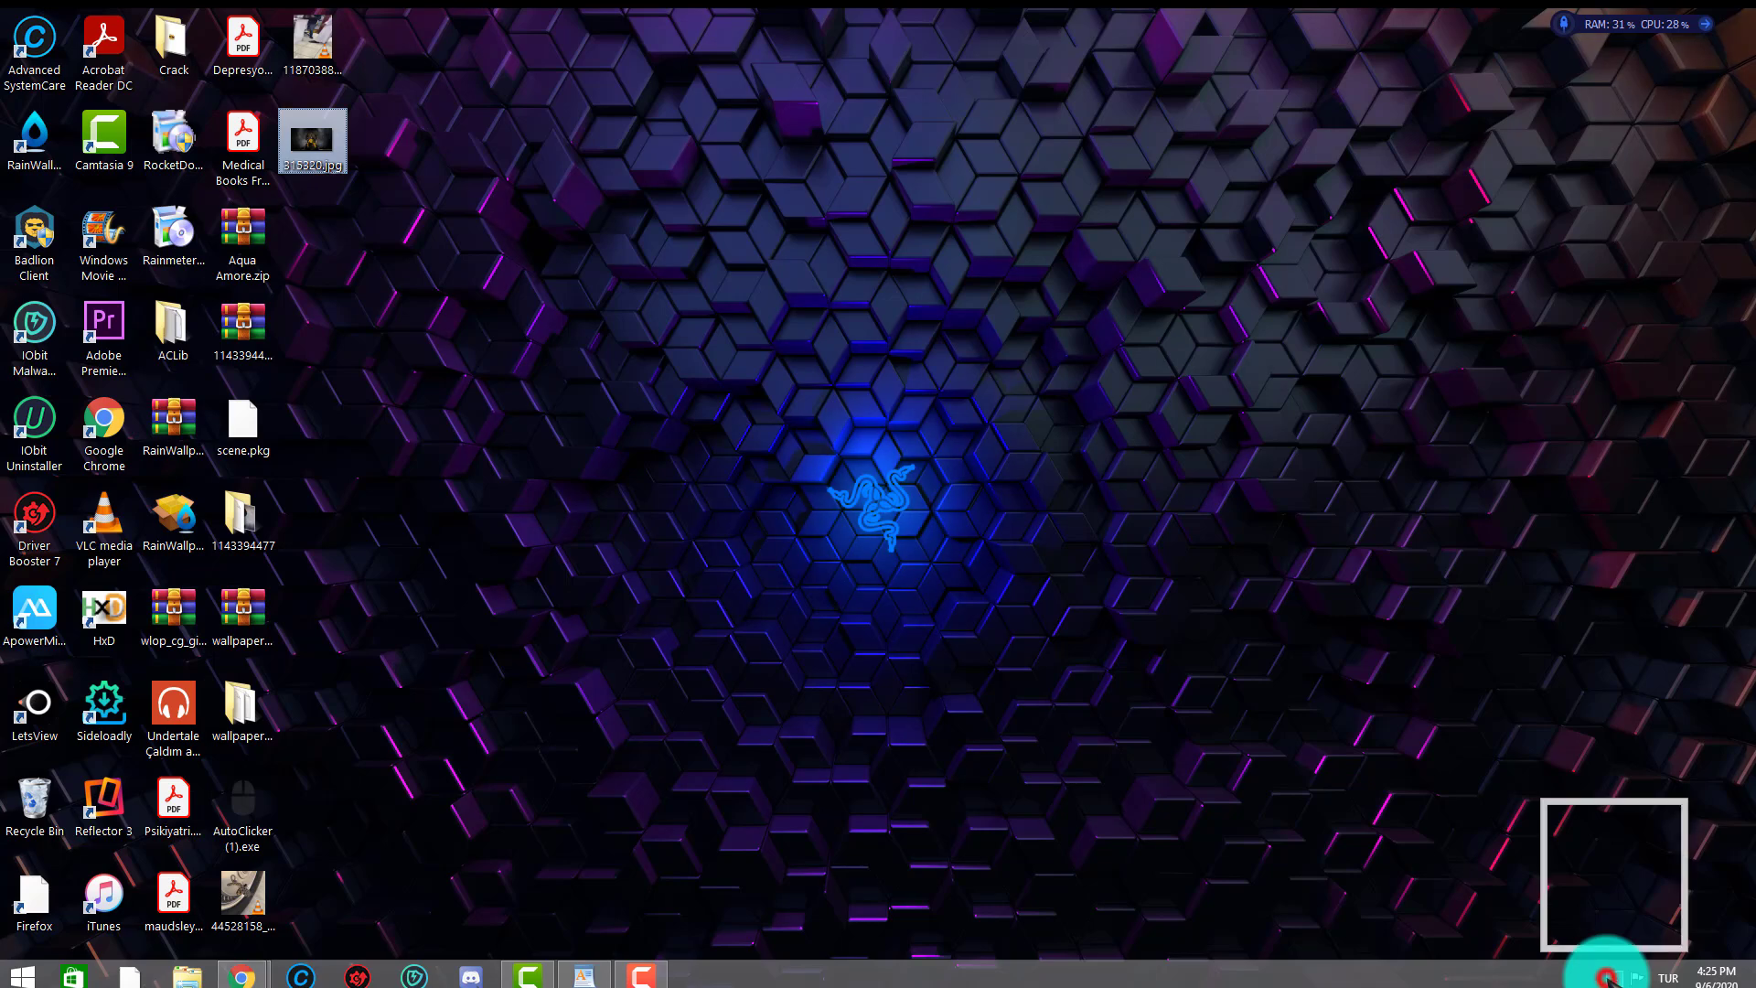
right_click(1627, 888)
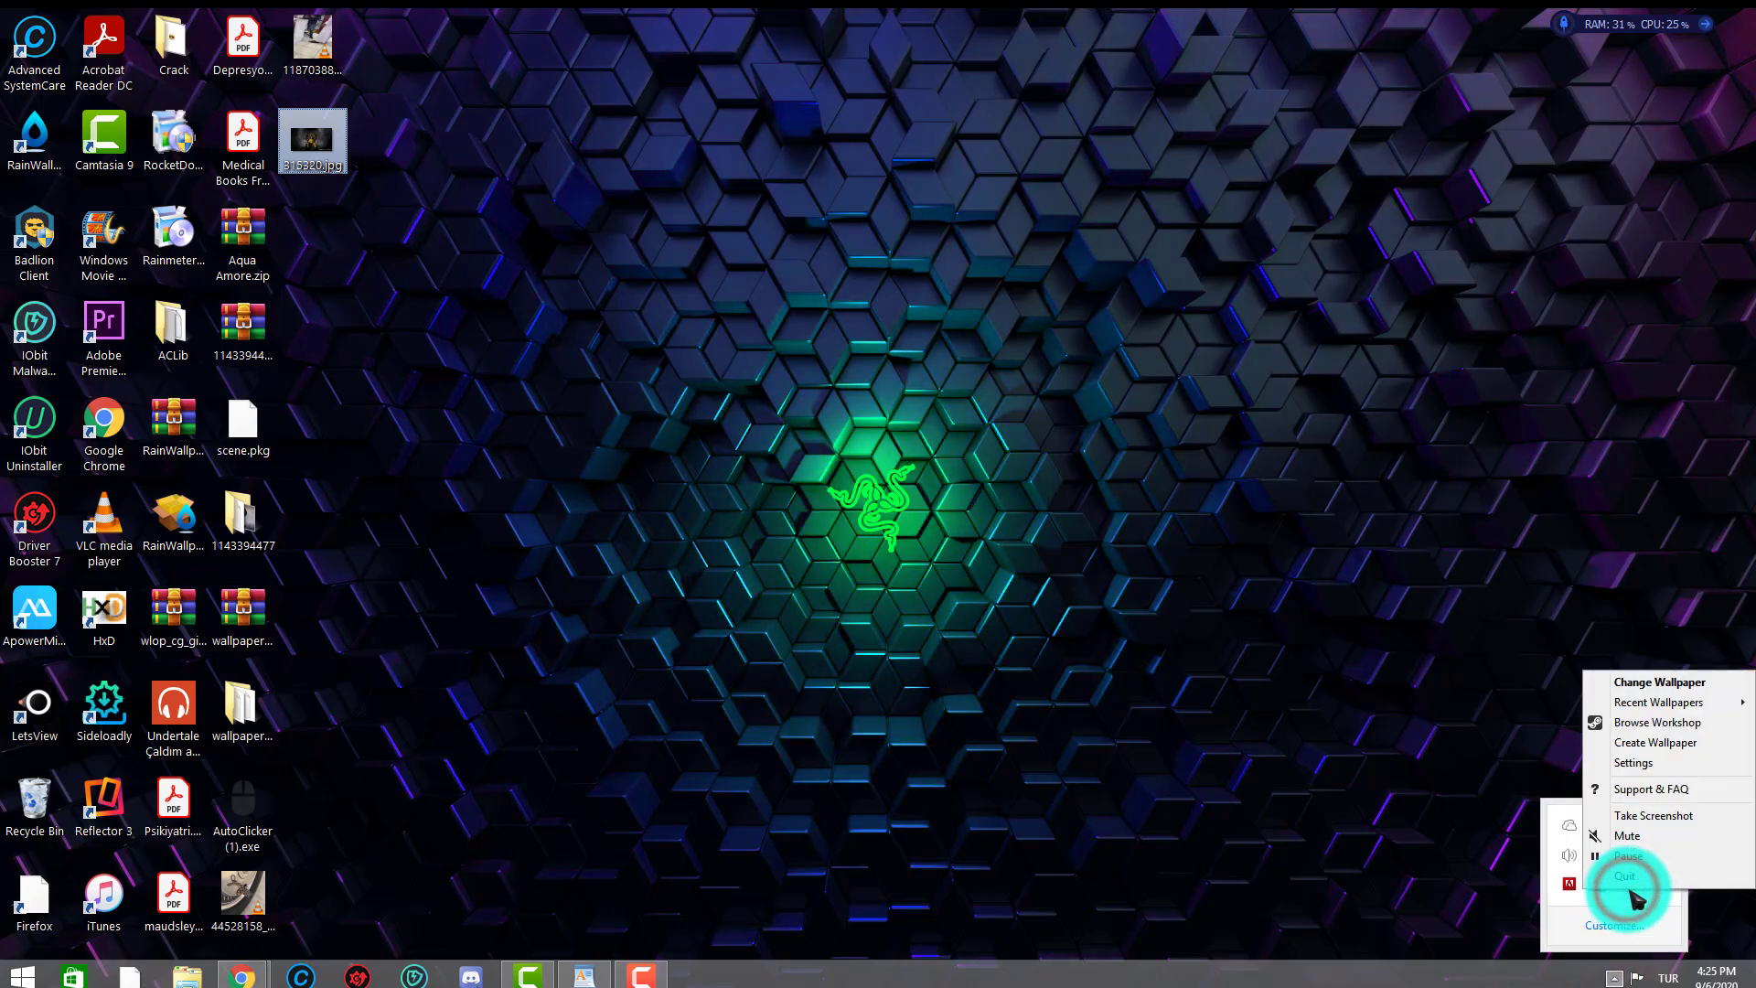
left_click(1658, 743)
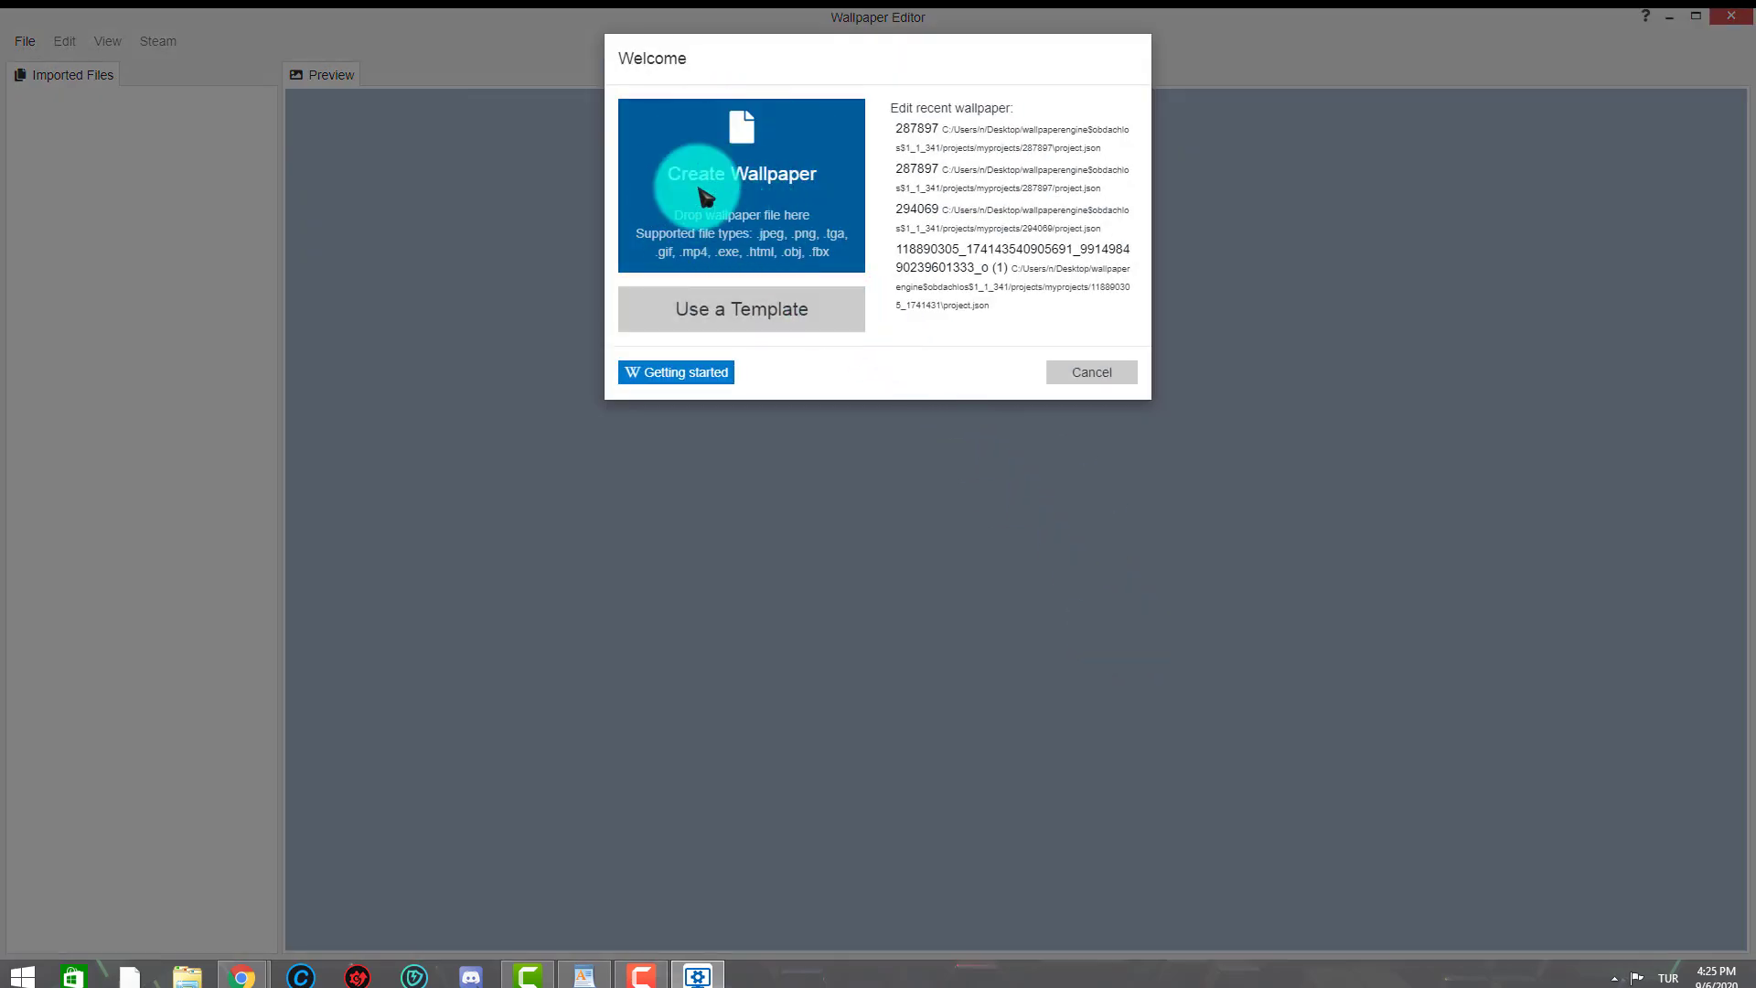
left_click(739, 180)
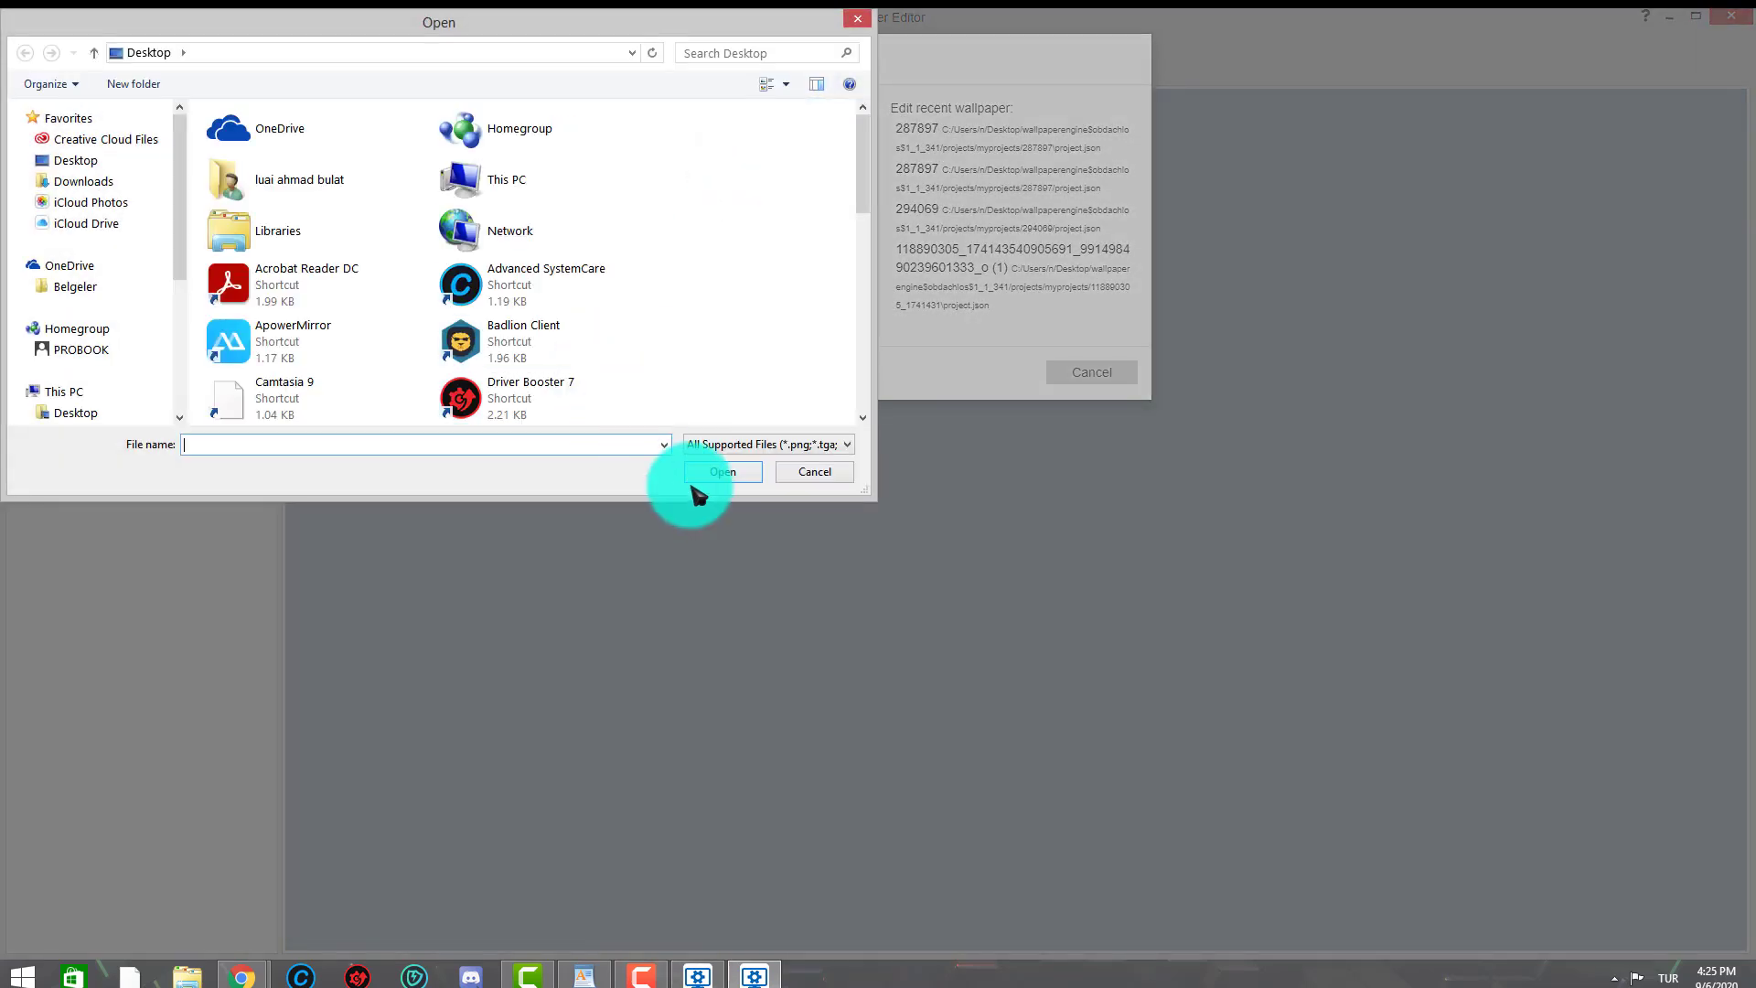
left_click_drag(865, 164, 850, 329)
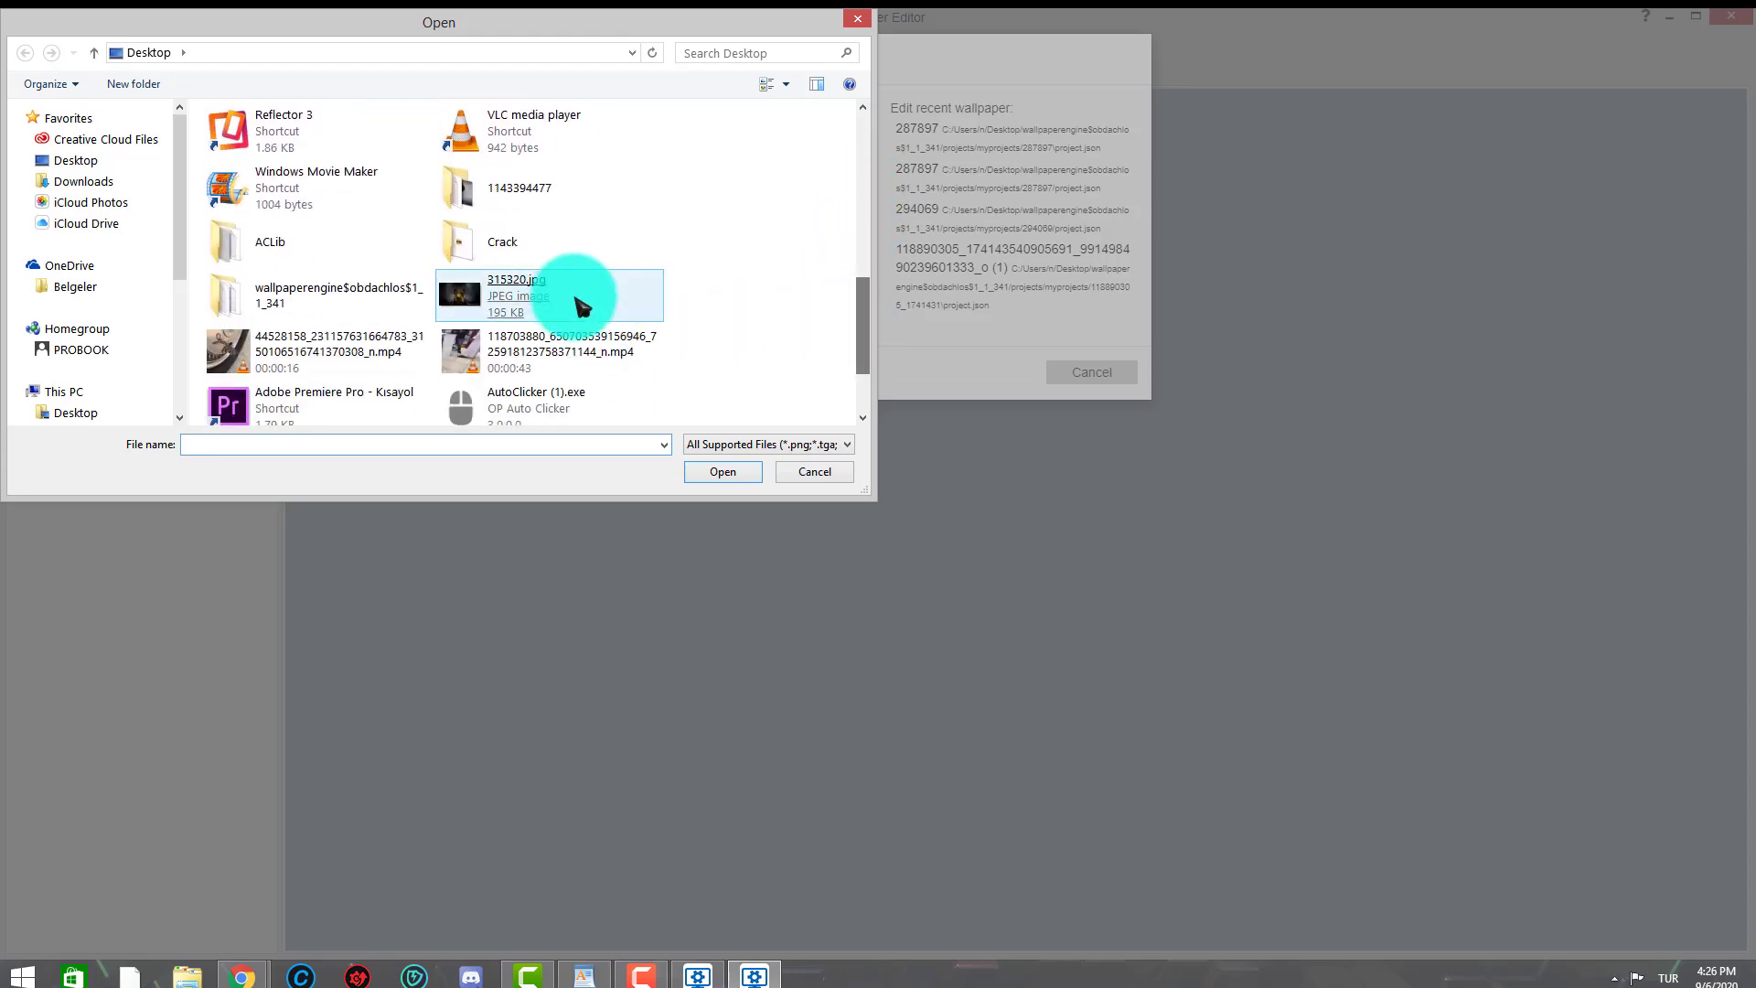
double_click(512, 293)
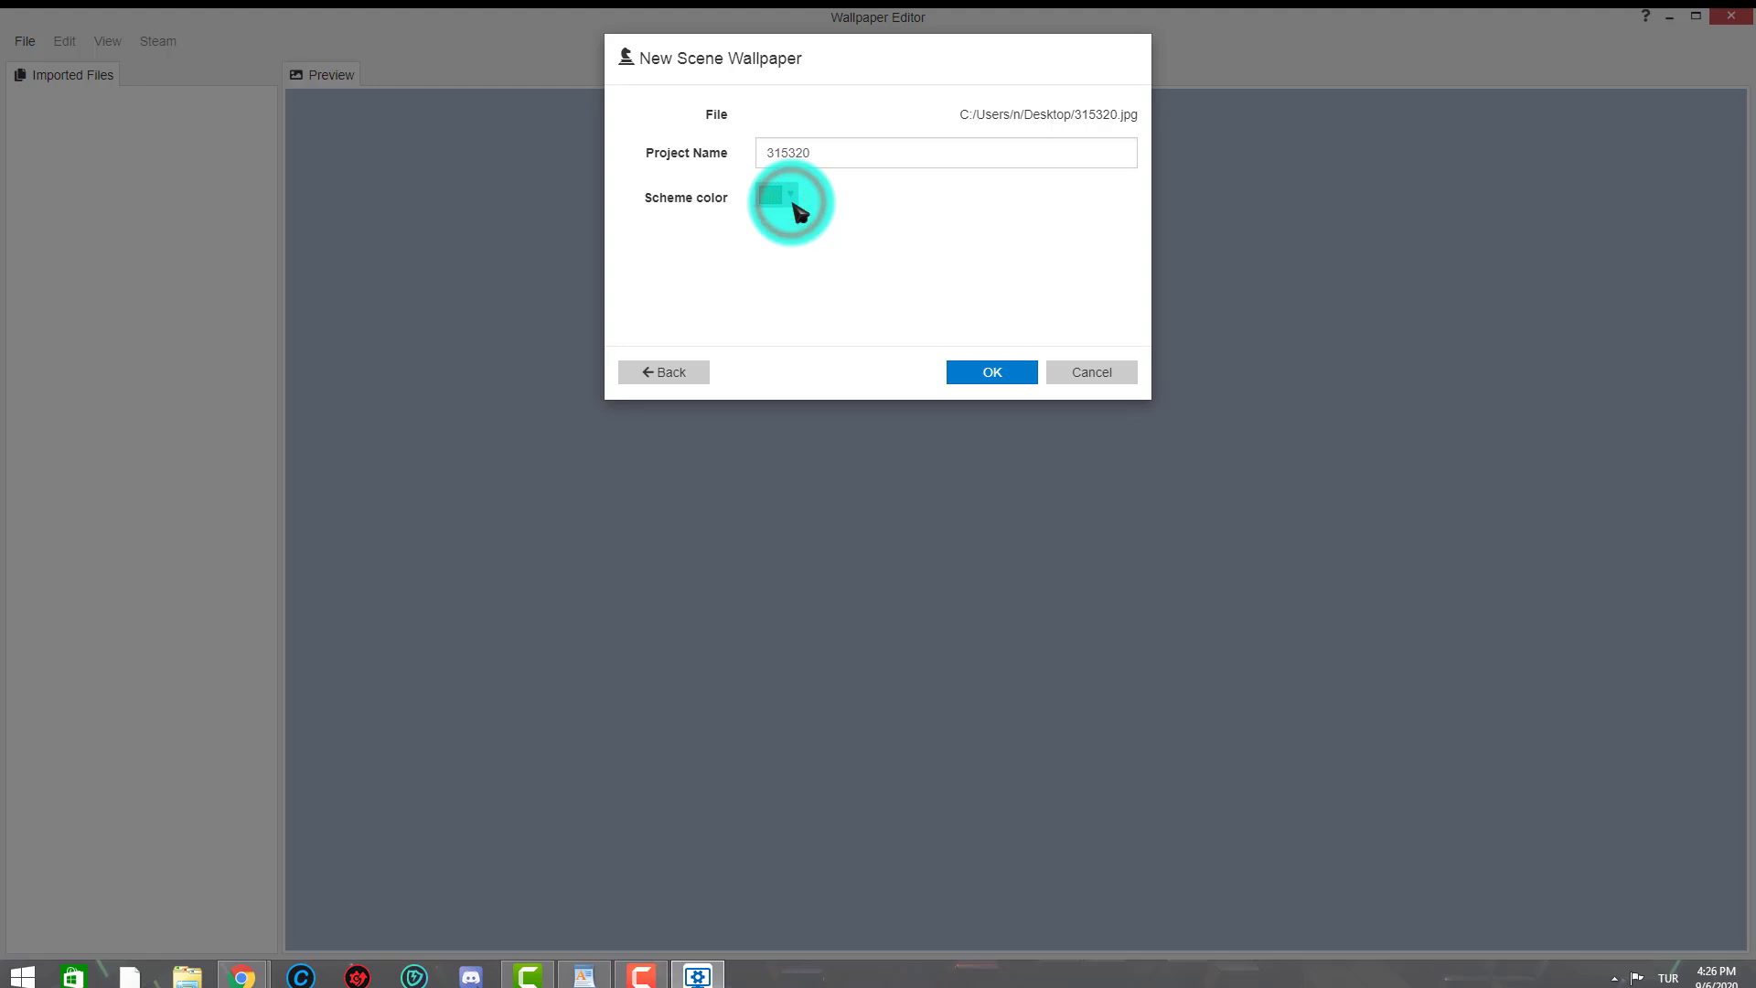
- Set the new scene wallpaper's scheme color to yellow (#ffff00) and create the project
left_click(794, 205)
left_click(606, 251)
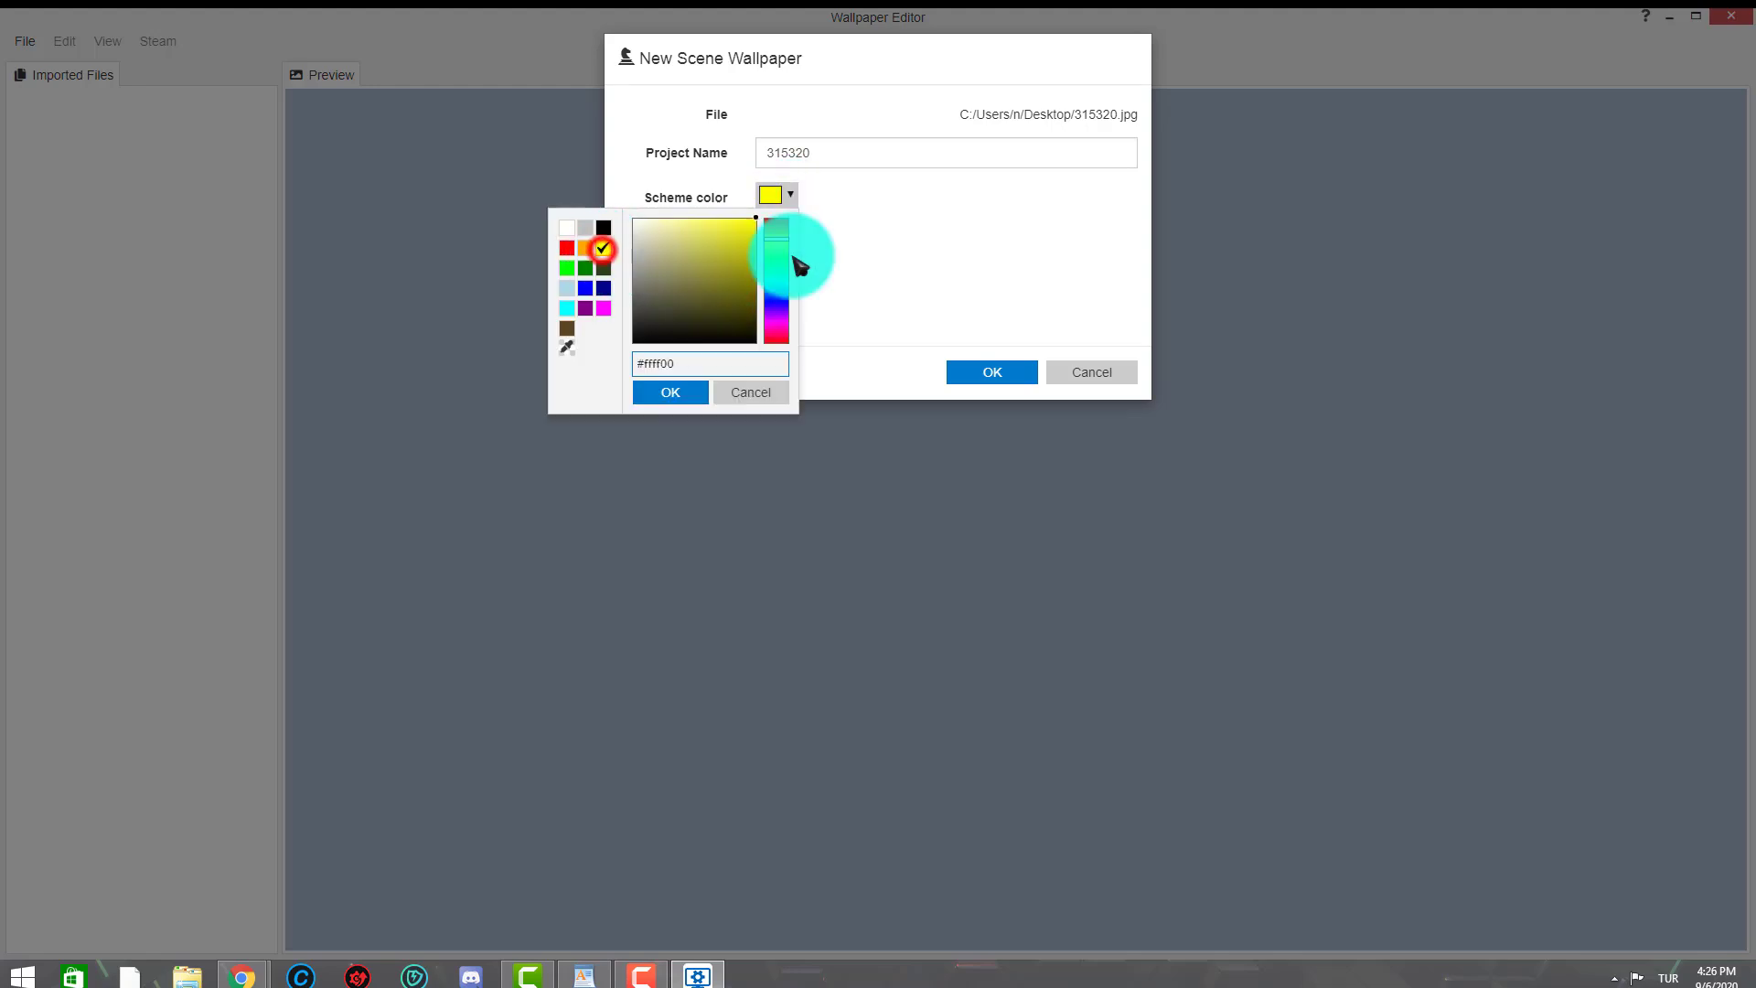
left_click(888, 267)
left_click(984, 369)
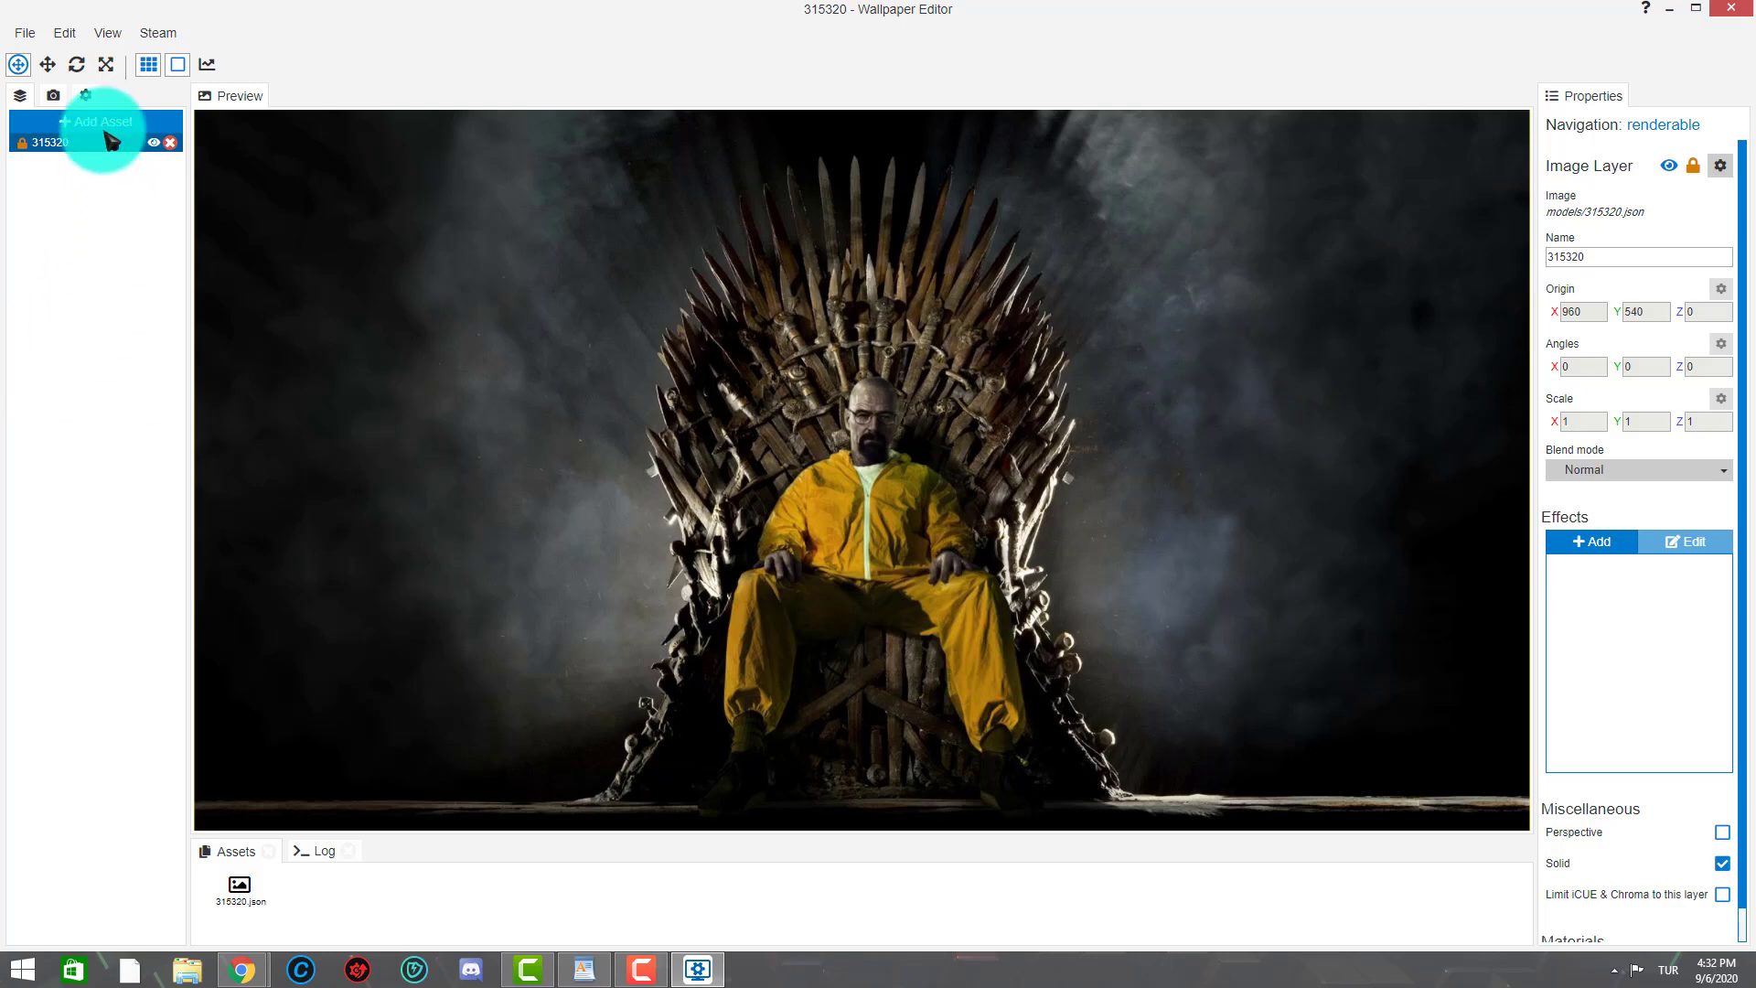
- Add the VHS effect from the Colorize category to the 315320 image layer
left_click(1587, 543)
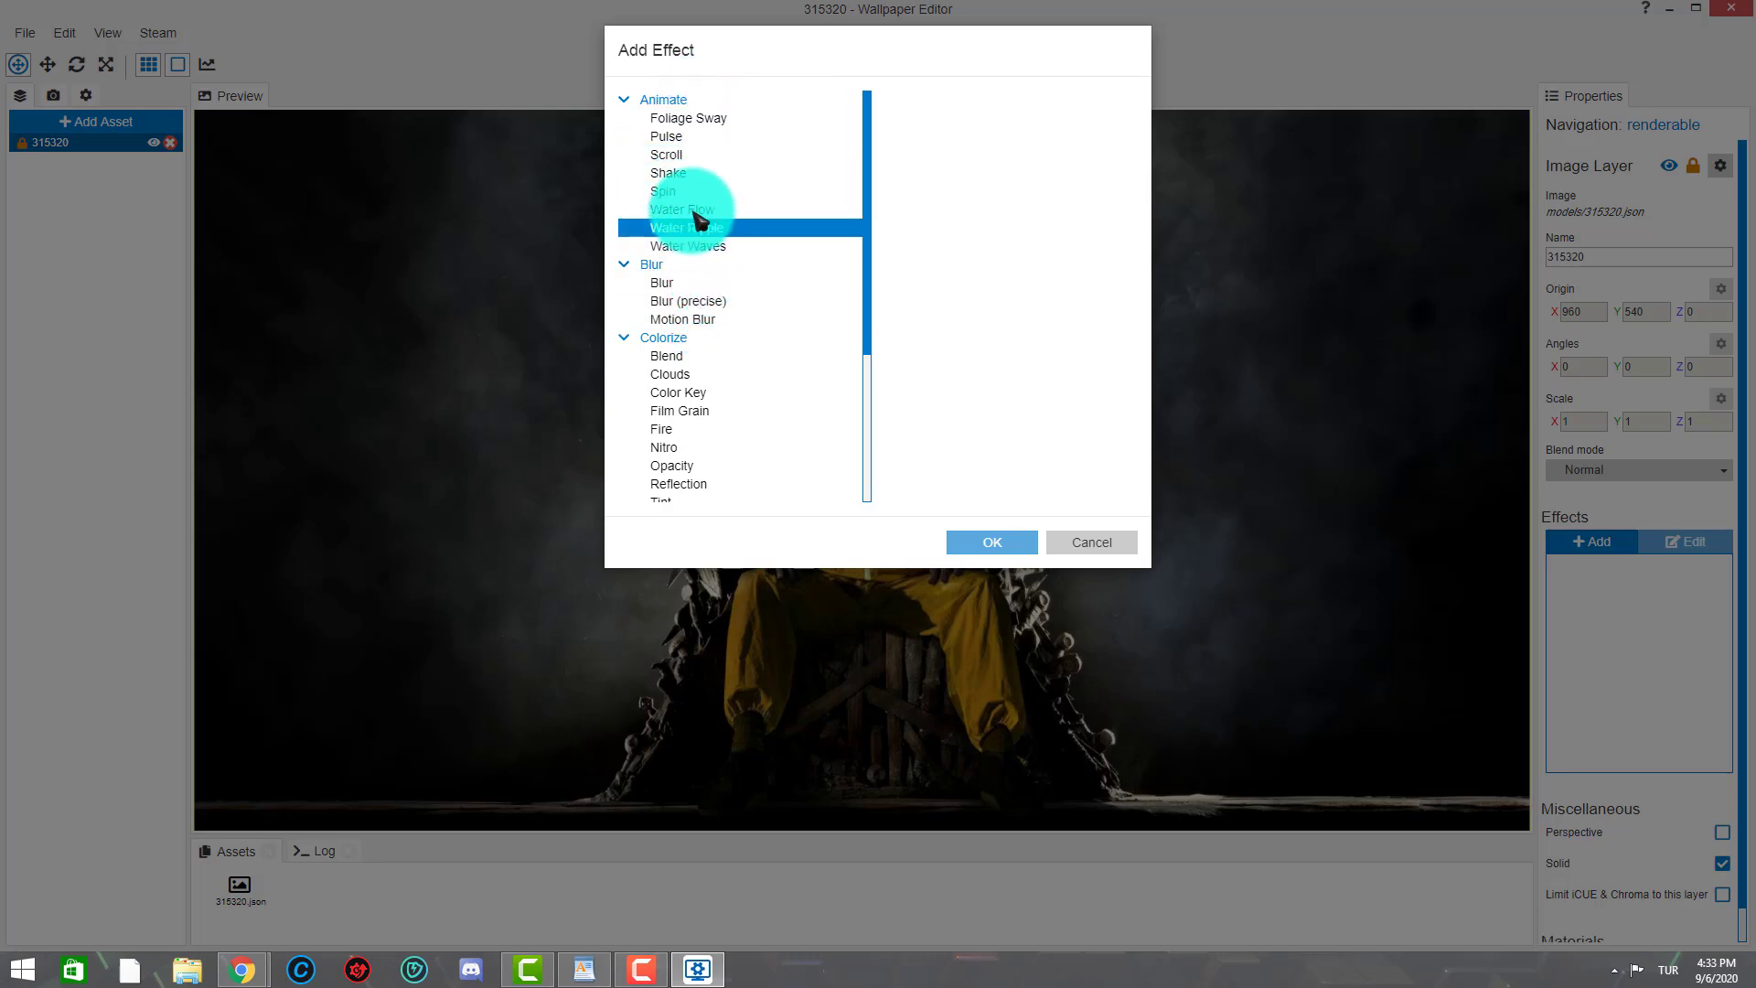
scroll(736, 211, "down", 4)
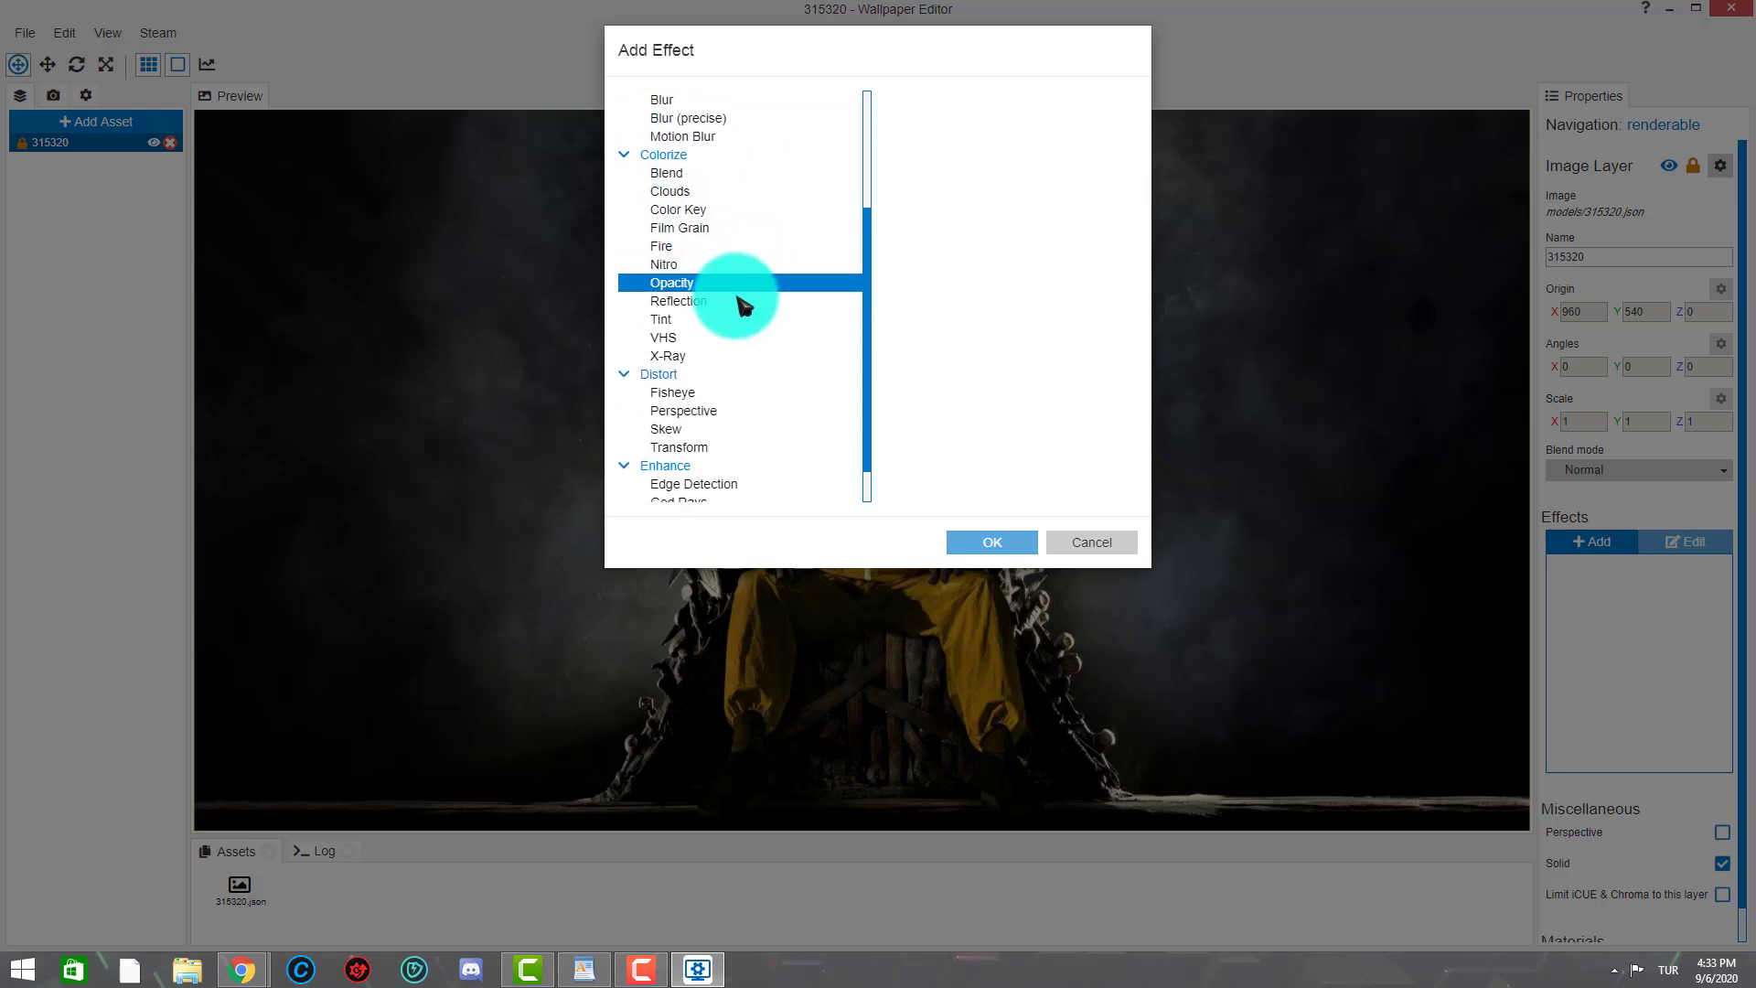
left_click(709, 340)
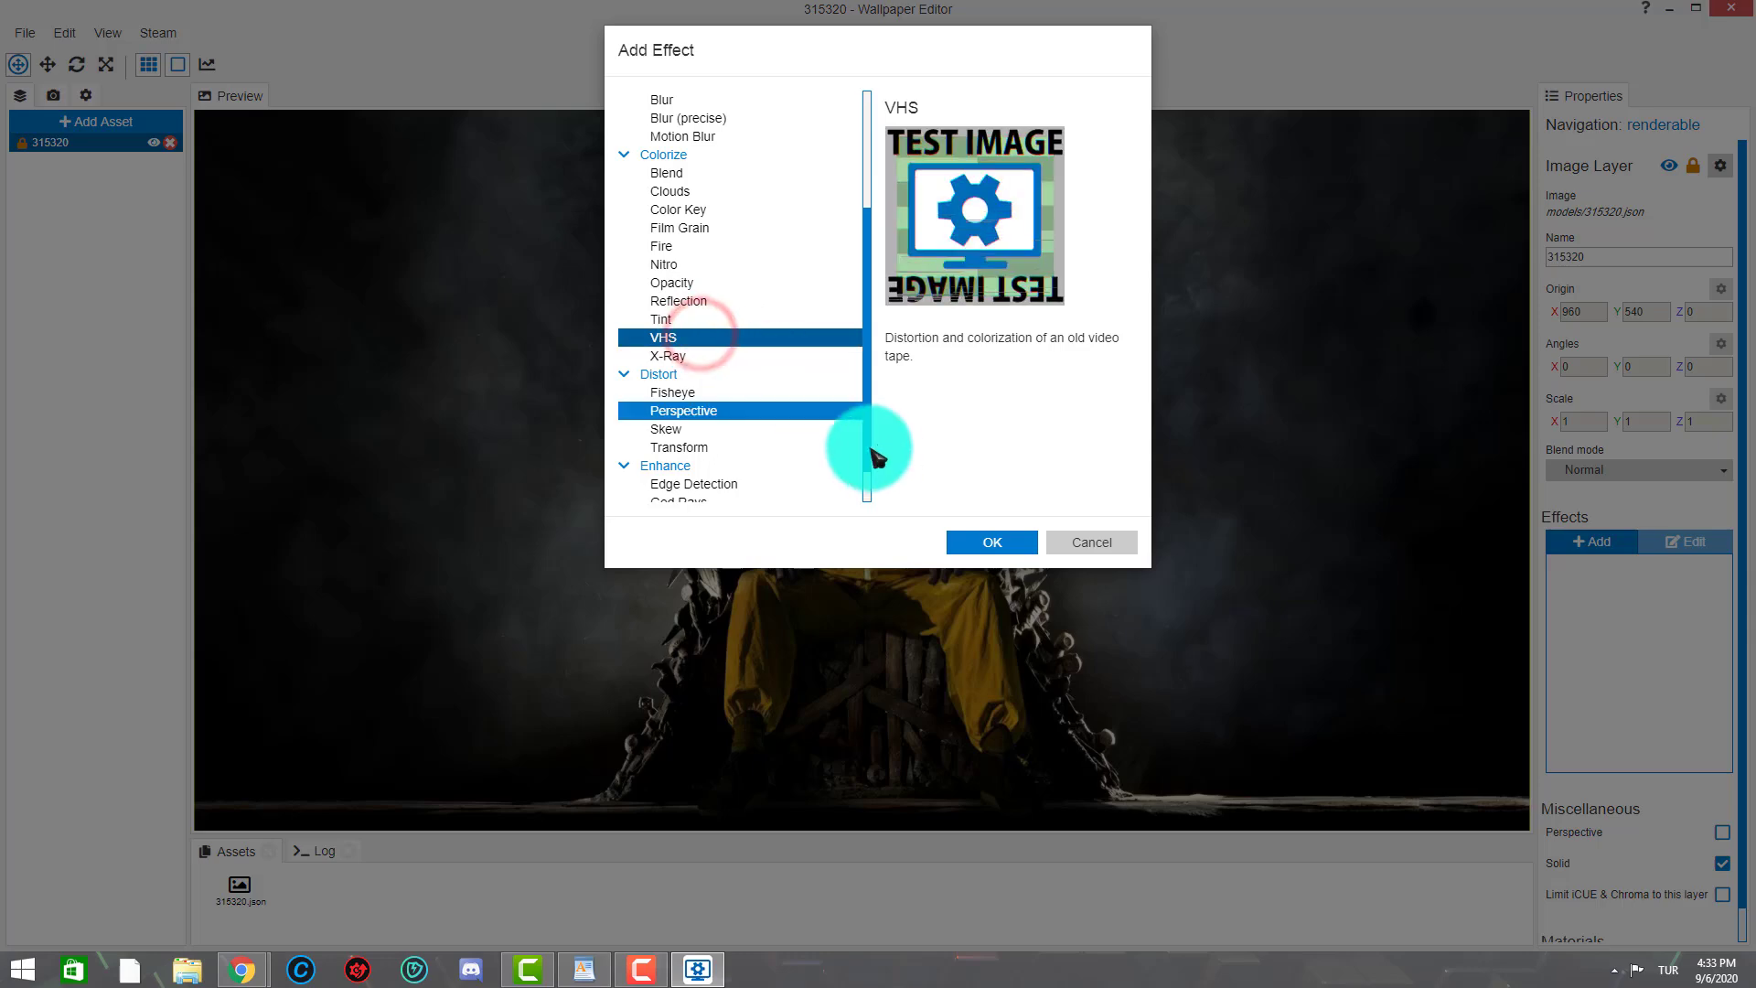
left_click(971, 543)
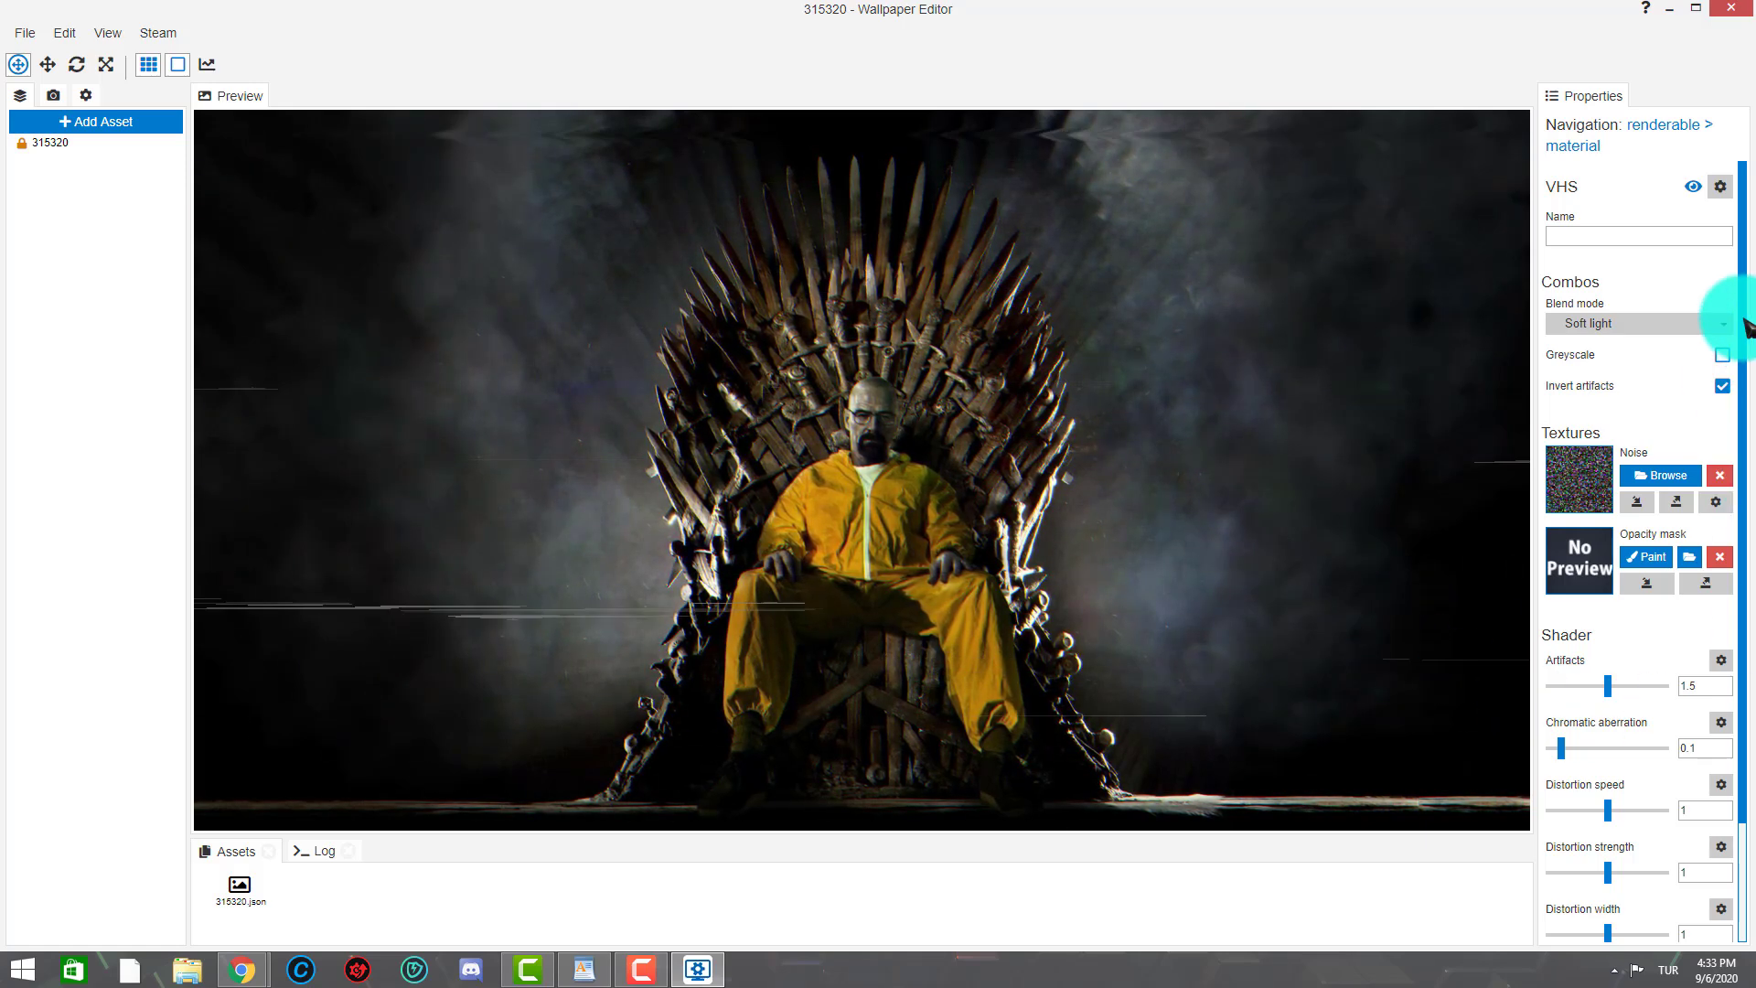
- Review the VHS effect's shader settings and save the wallpaper project
scroll(1730, 330, "down", 2)
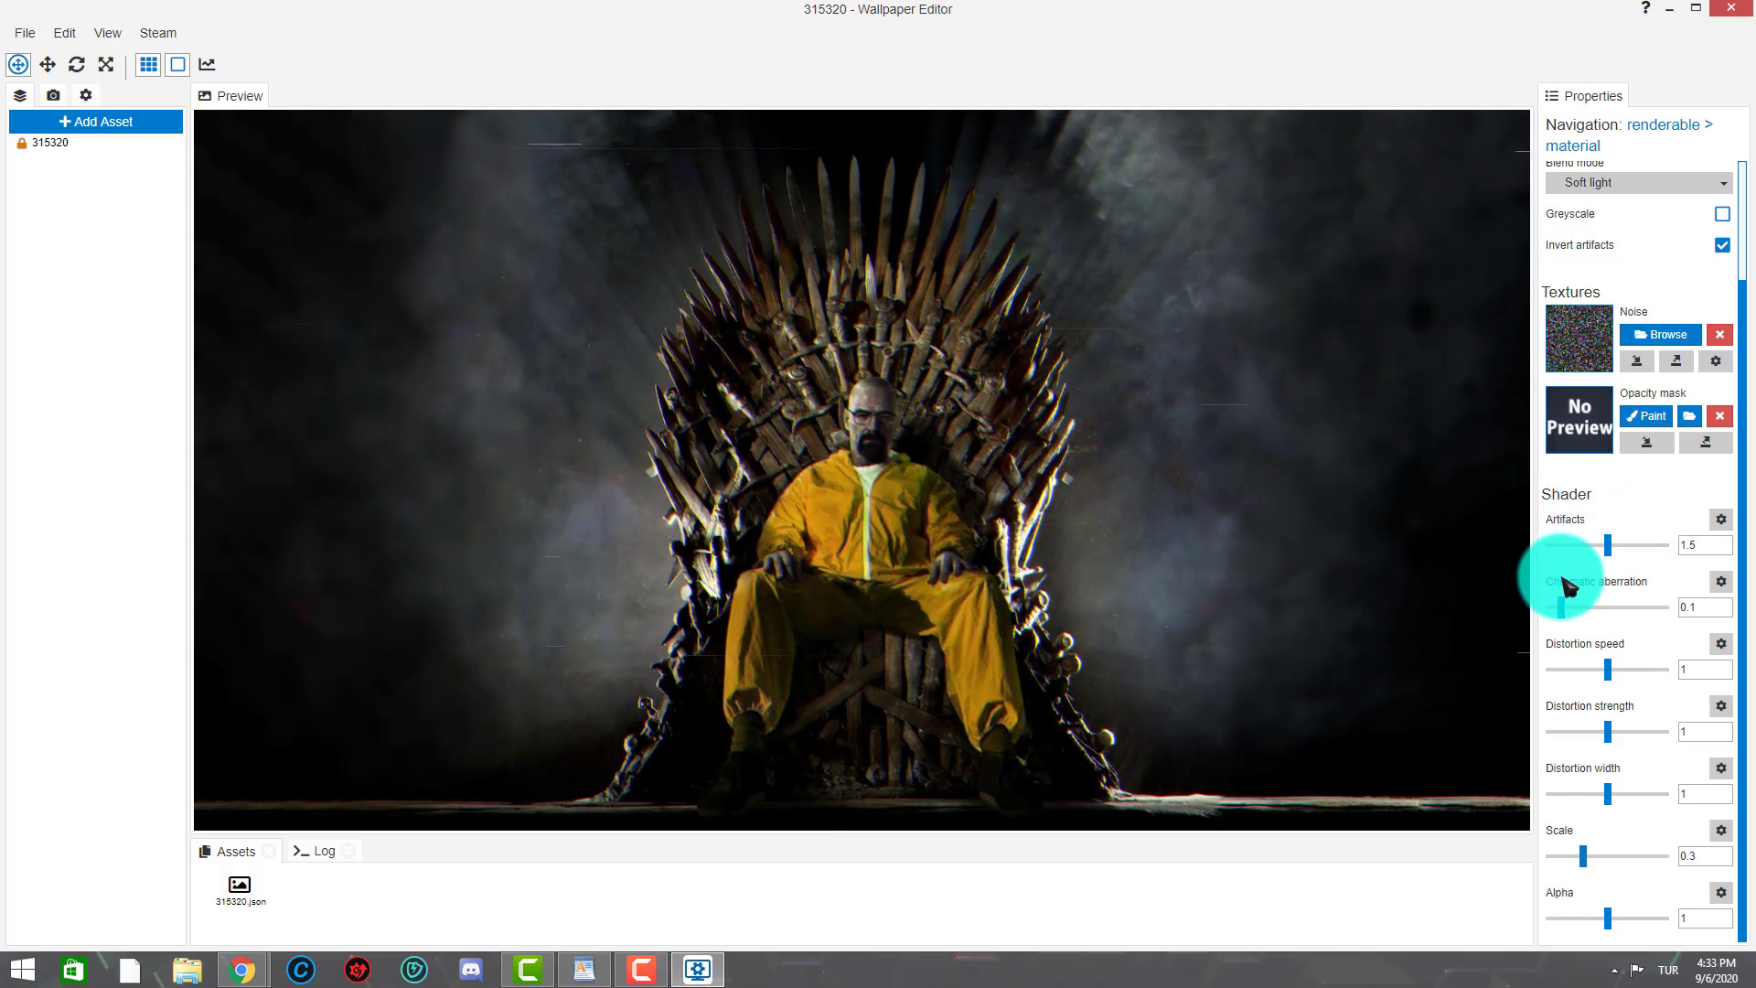
key("ctrl+s")
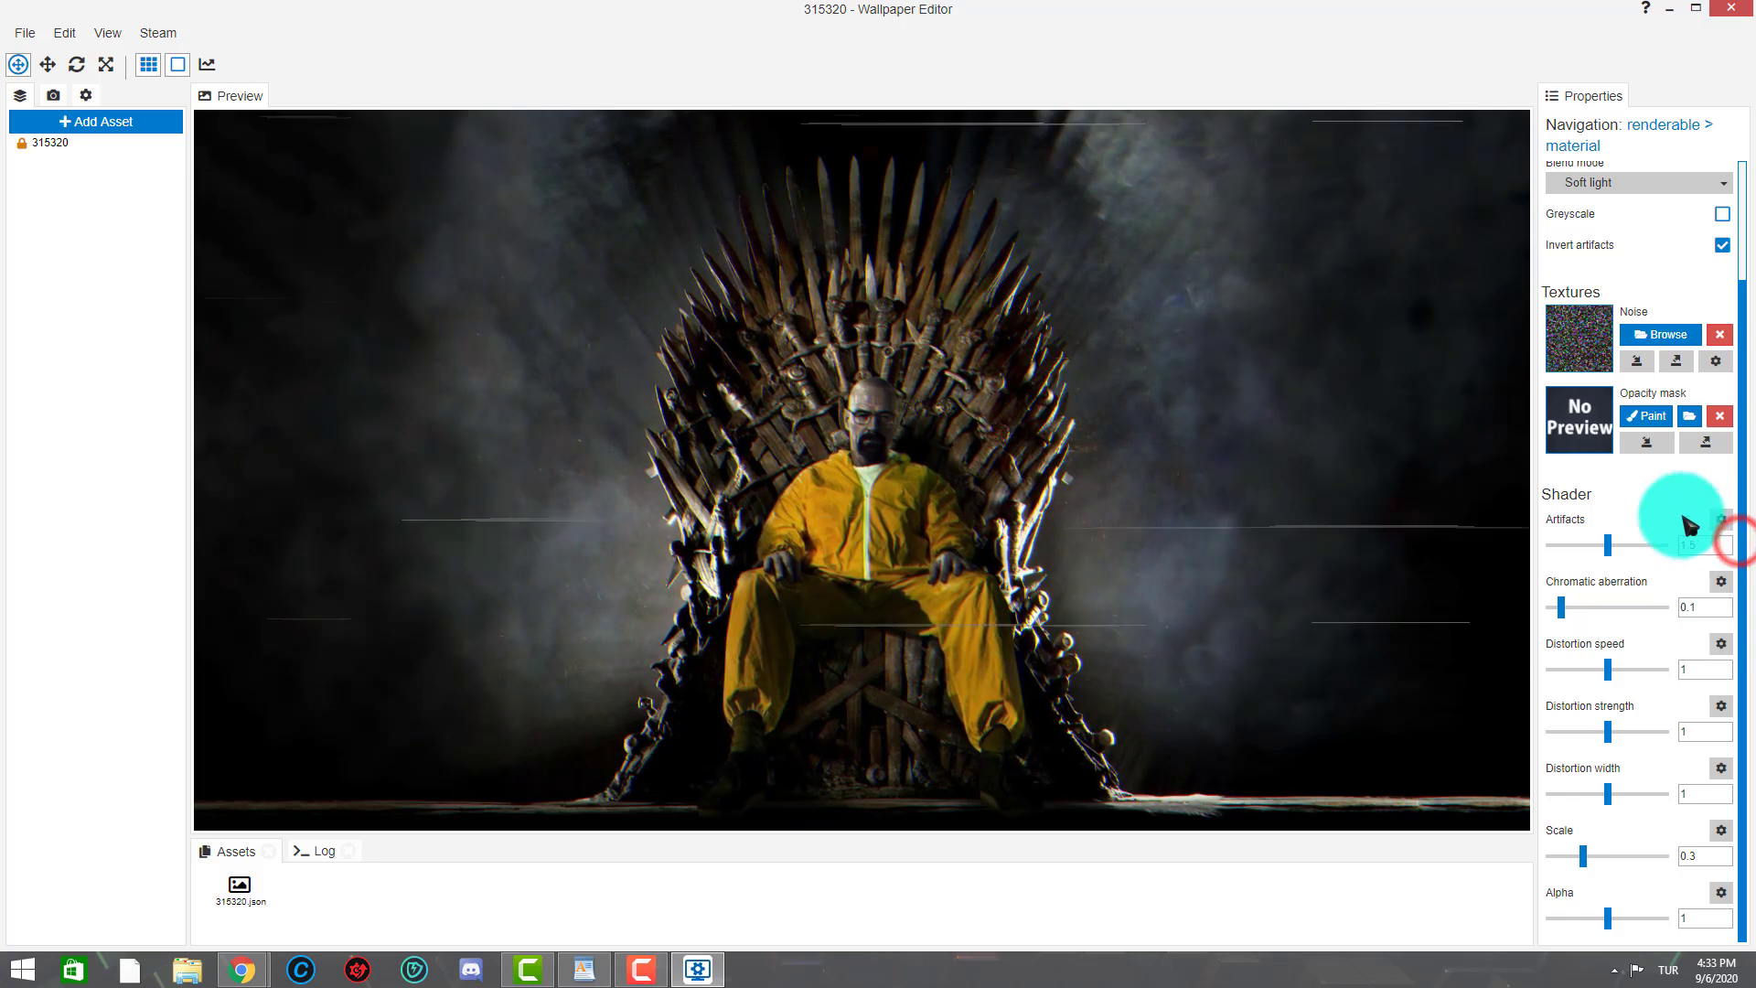
scroll(1623, 352, "up", 2)
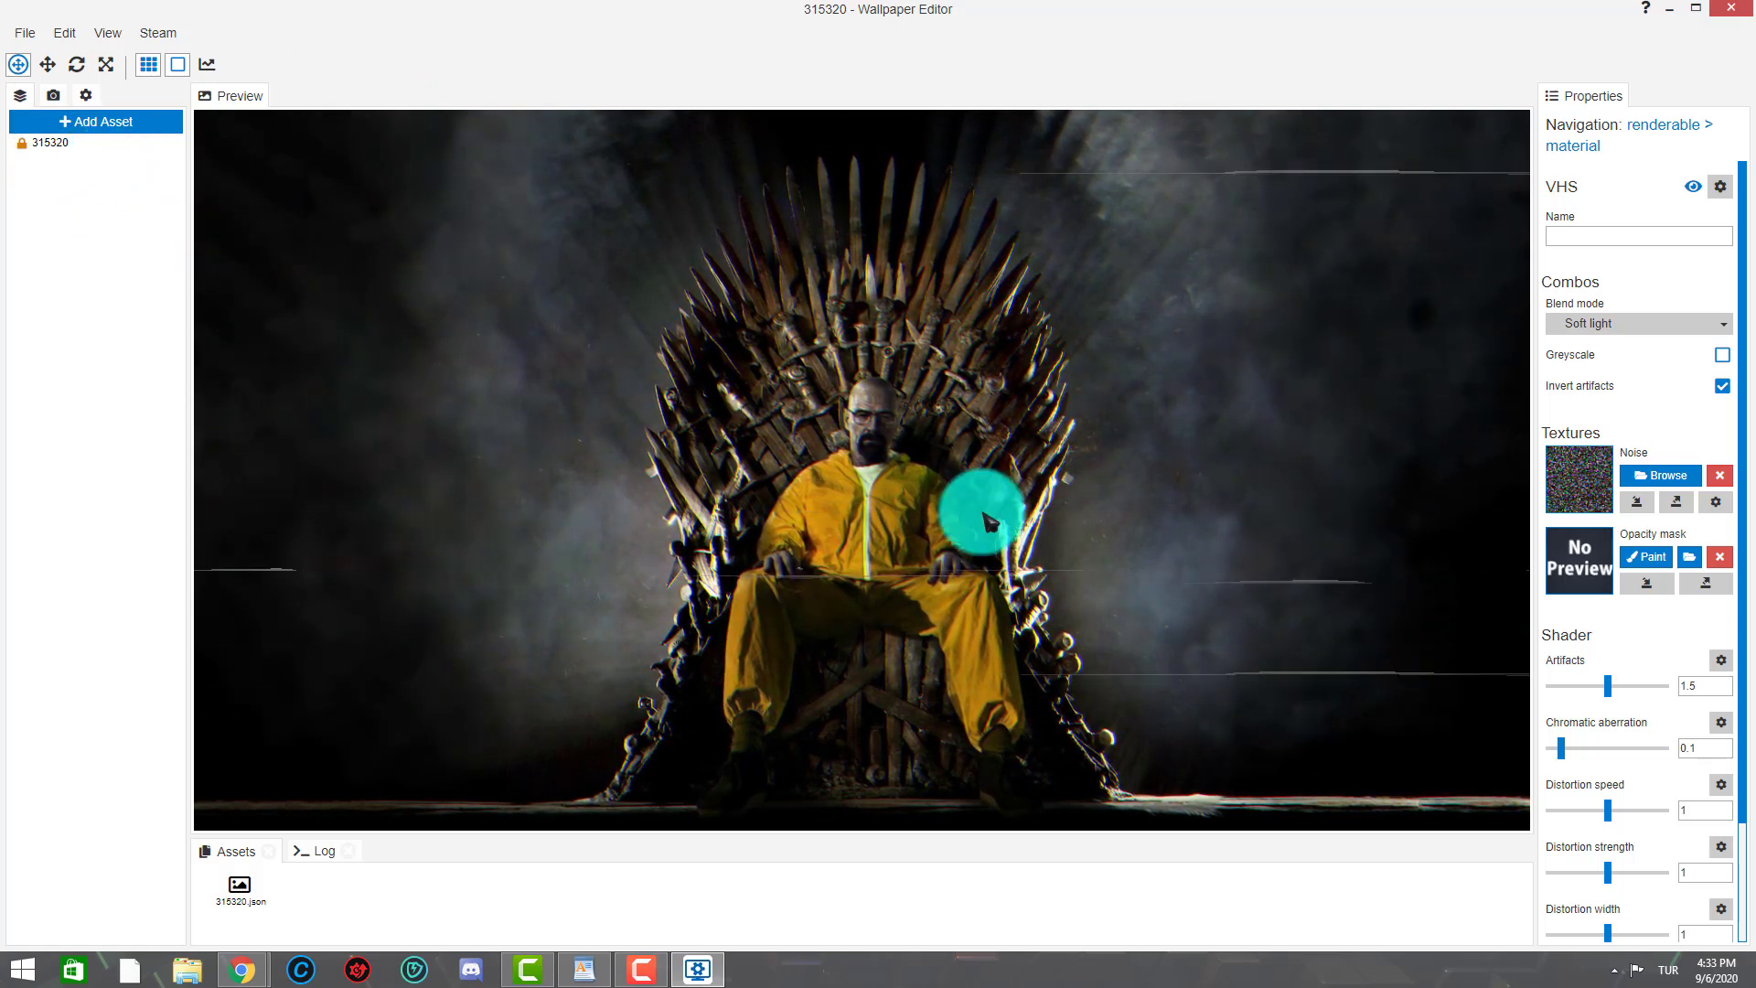
- Add the Fog preset to the scene as a new asset, using the Fog 1 variant
left_click(90, 128)
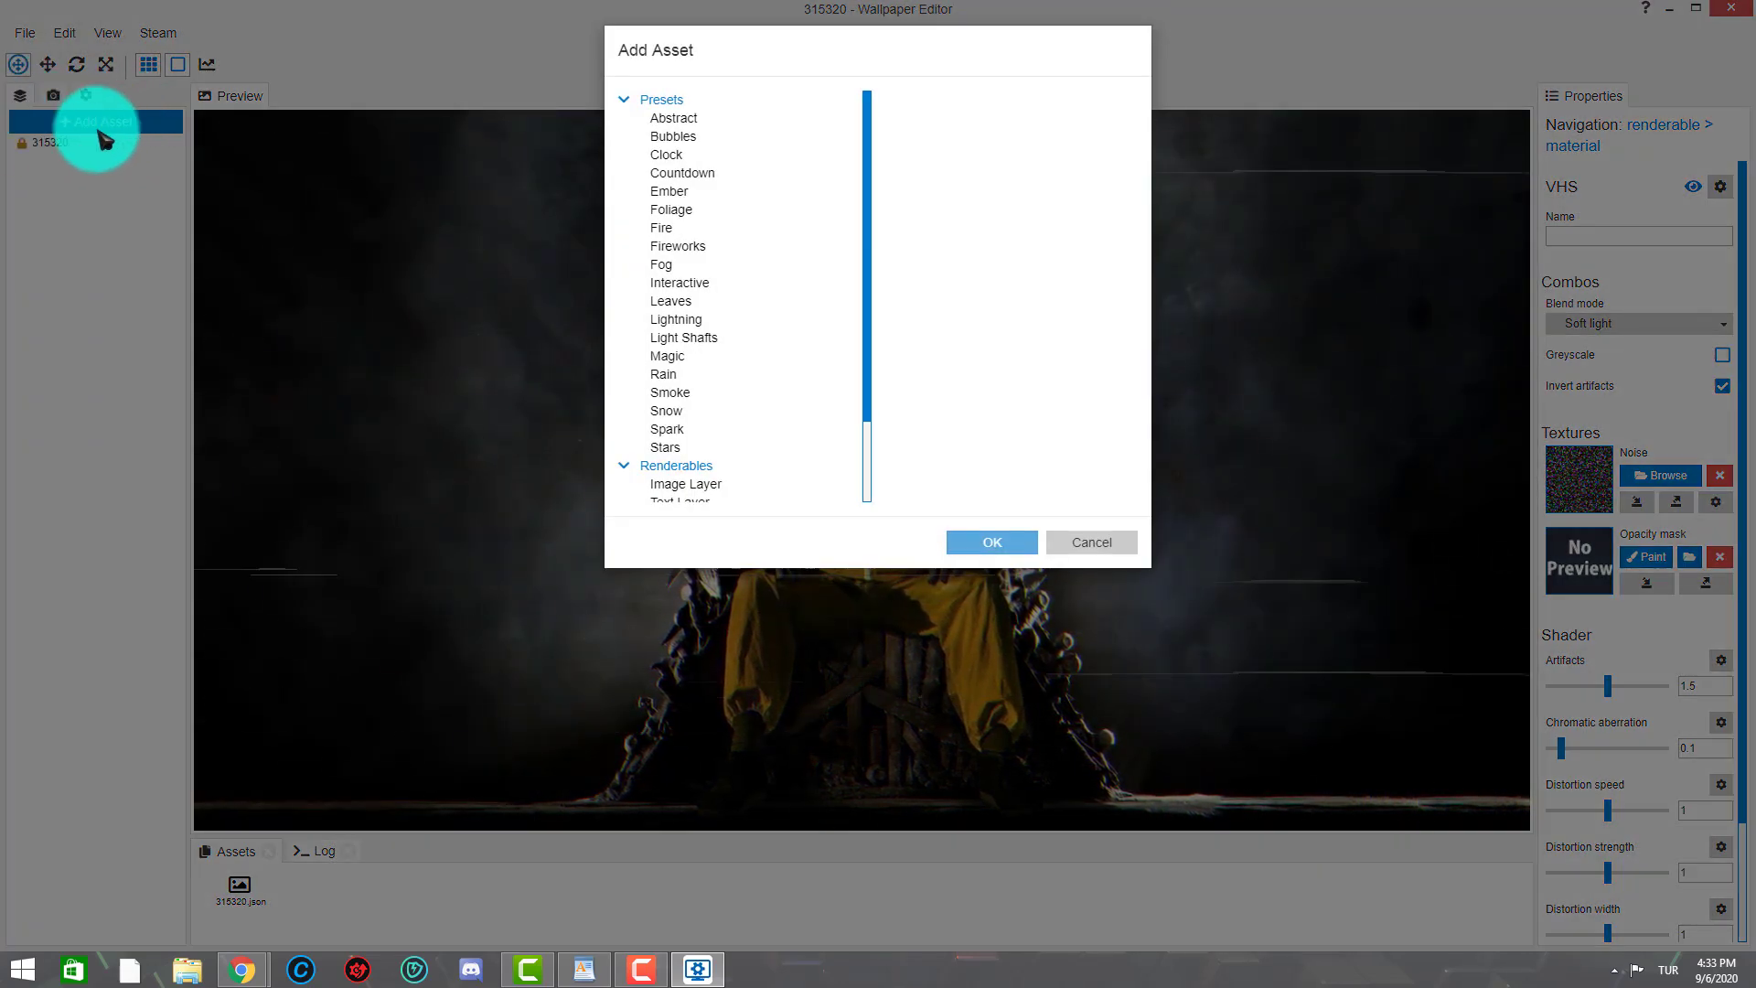
left_click(835, 157)
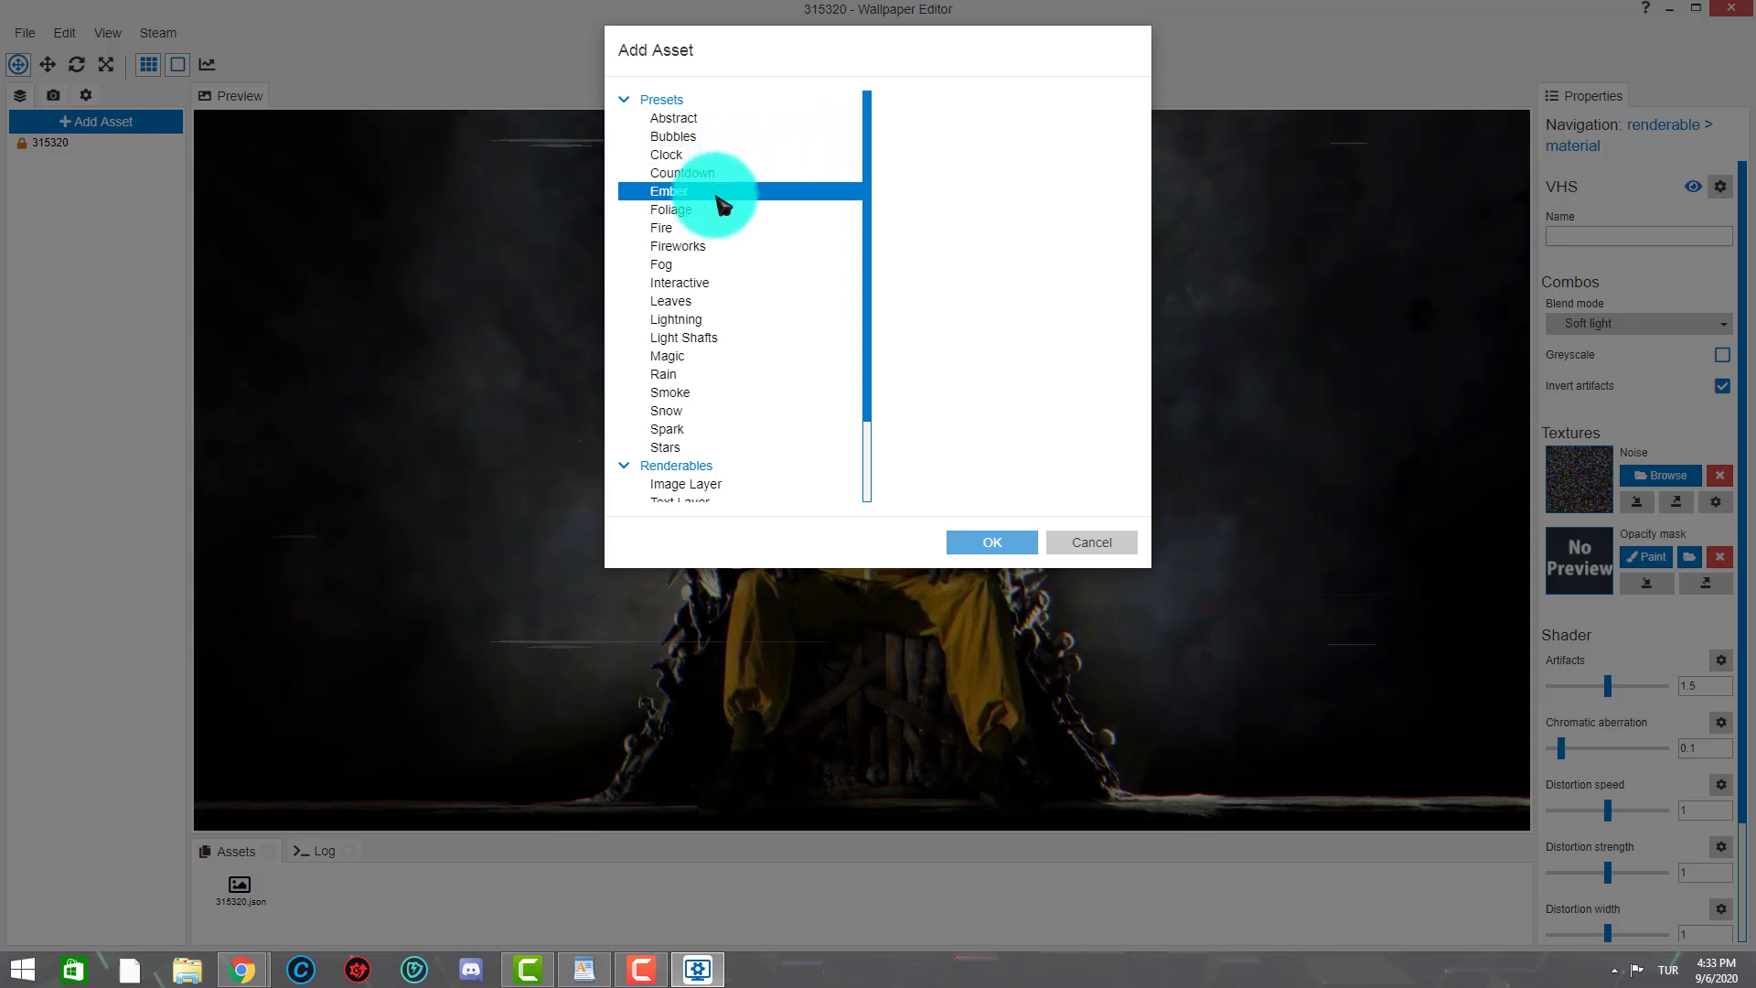
left_click(719, 214)
left_click(719, 247)
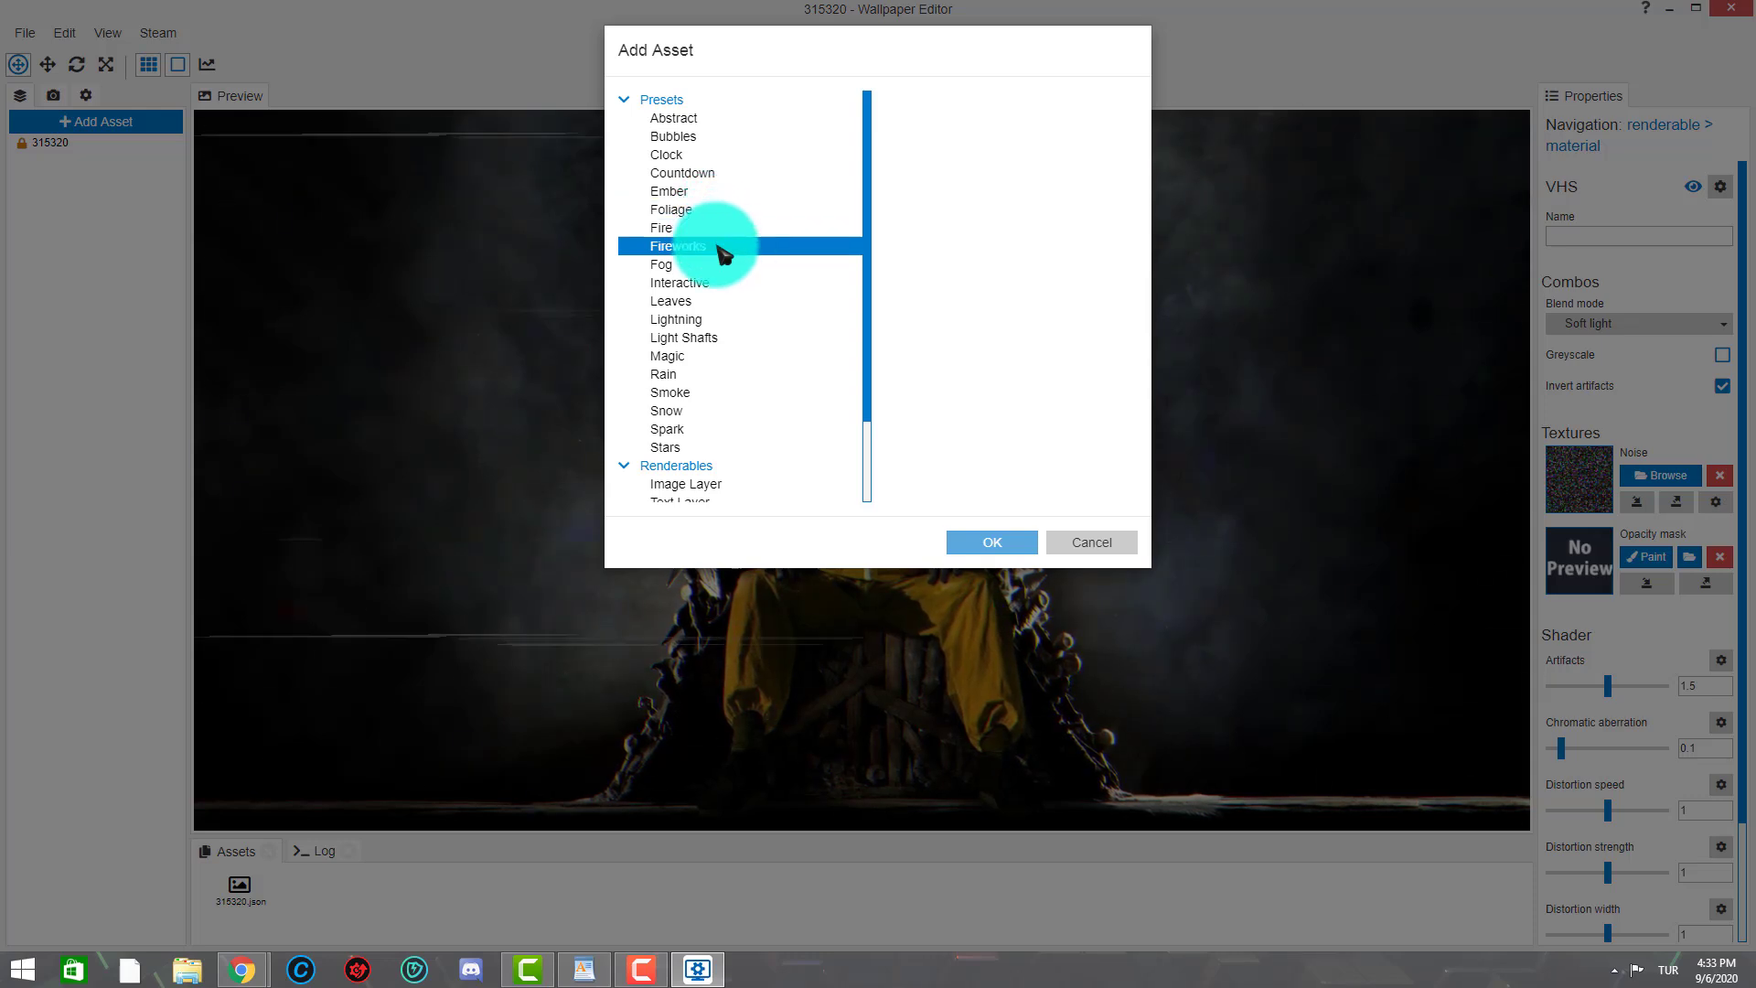
left_click(719, 266)
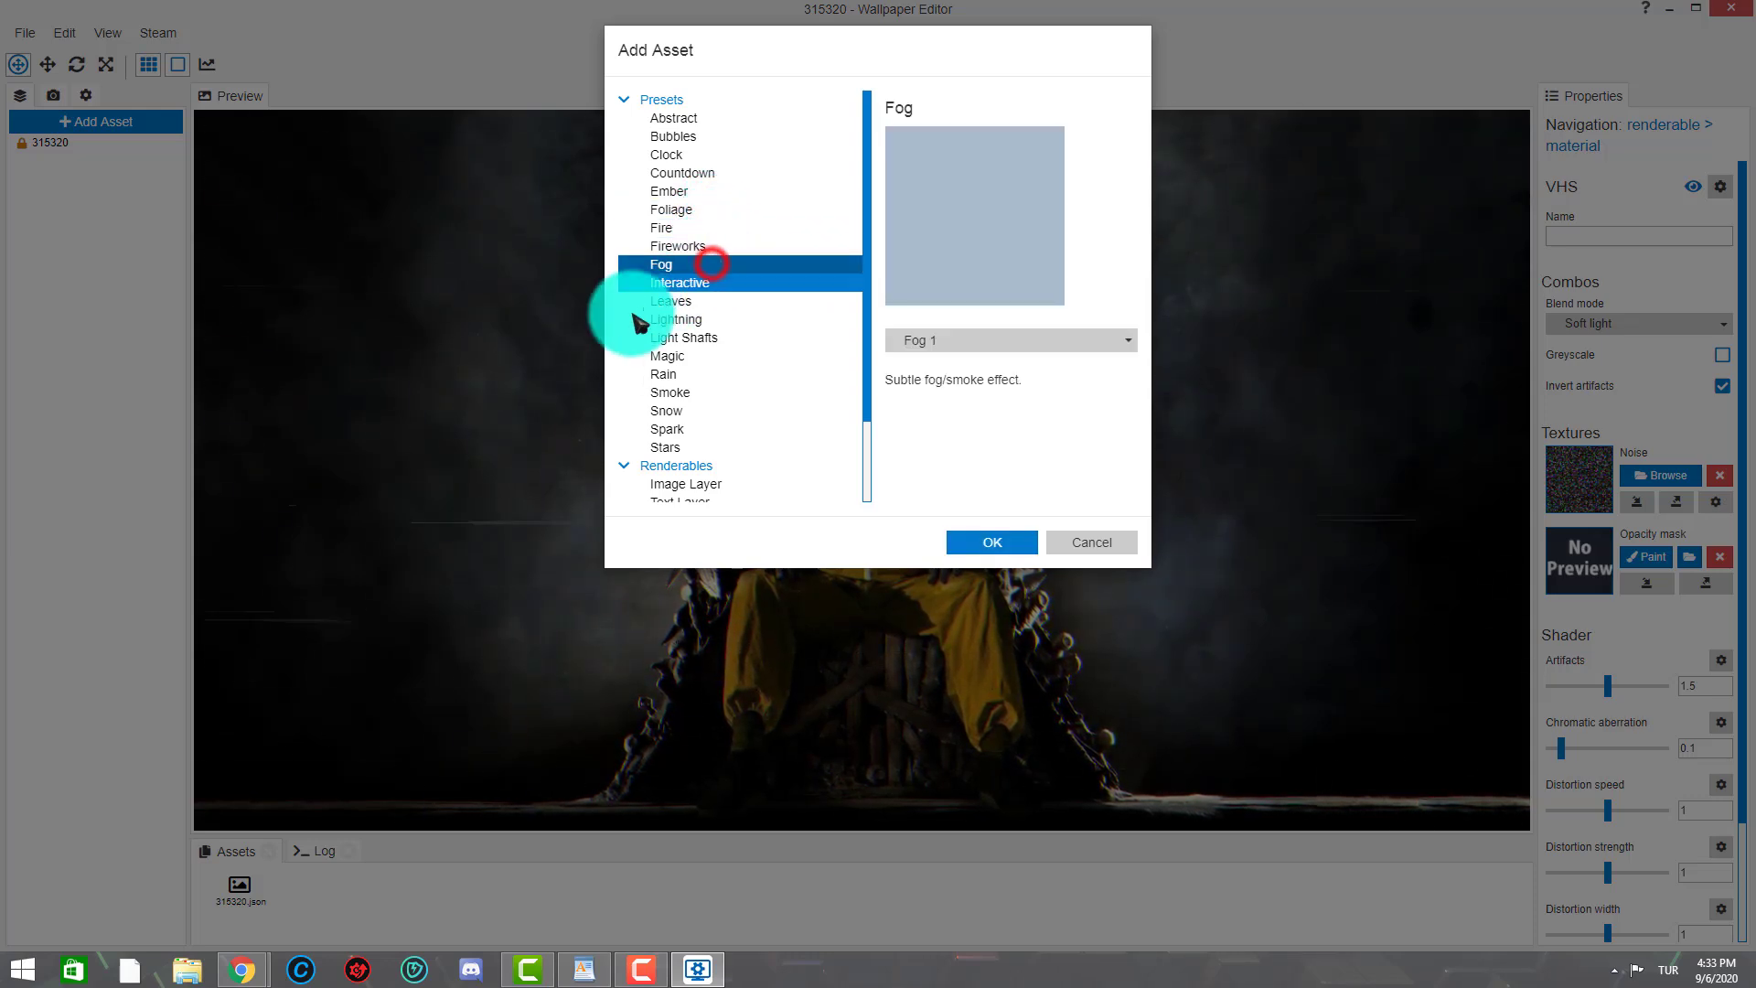
left_click(985, 341)
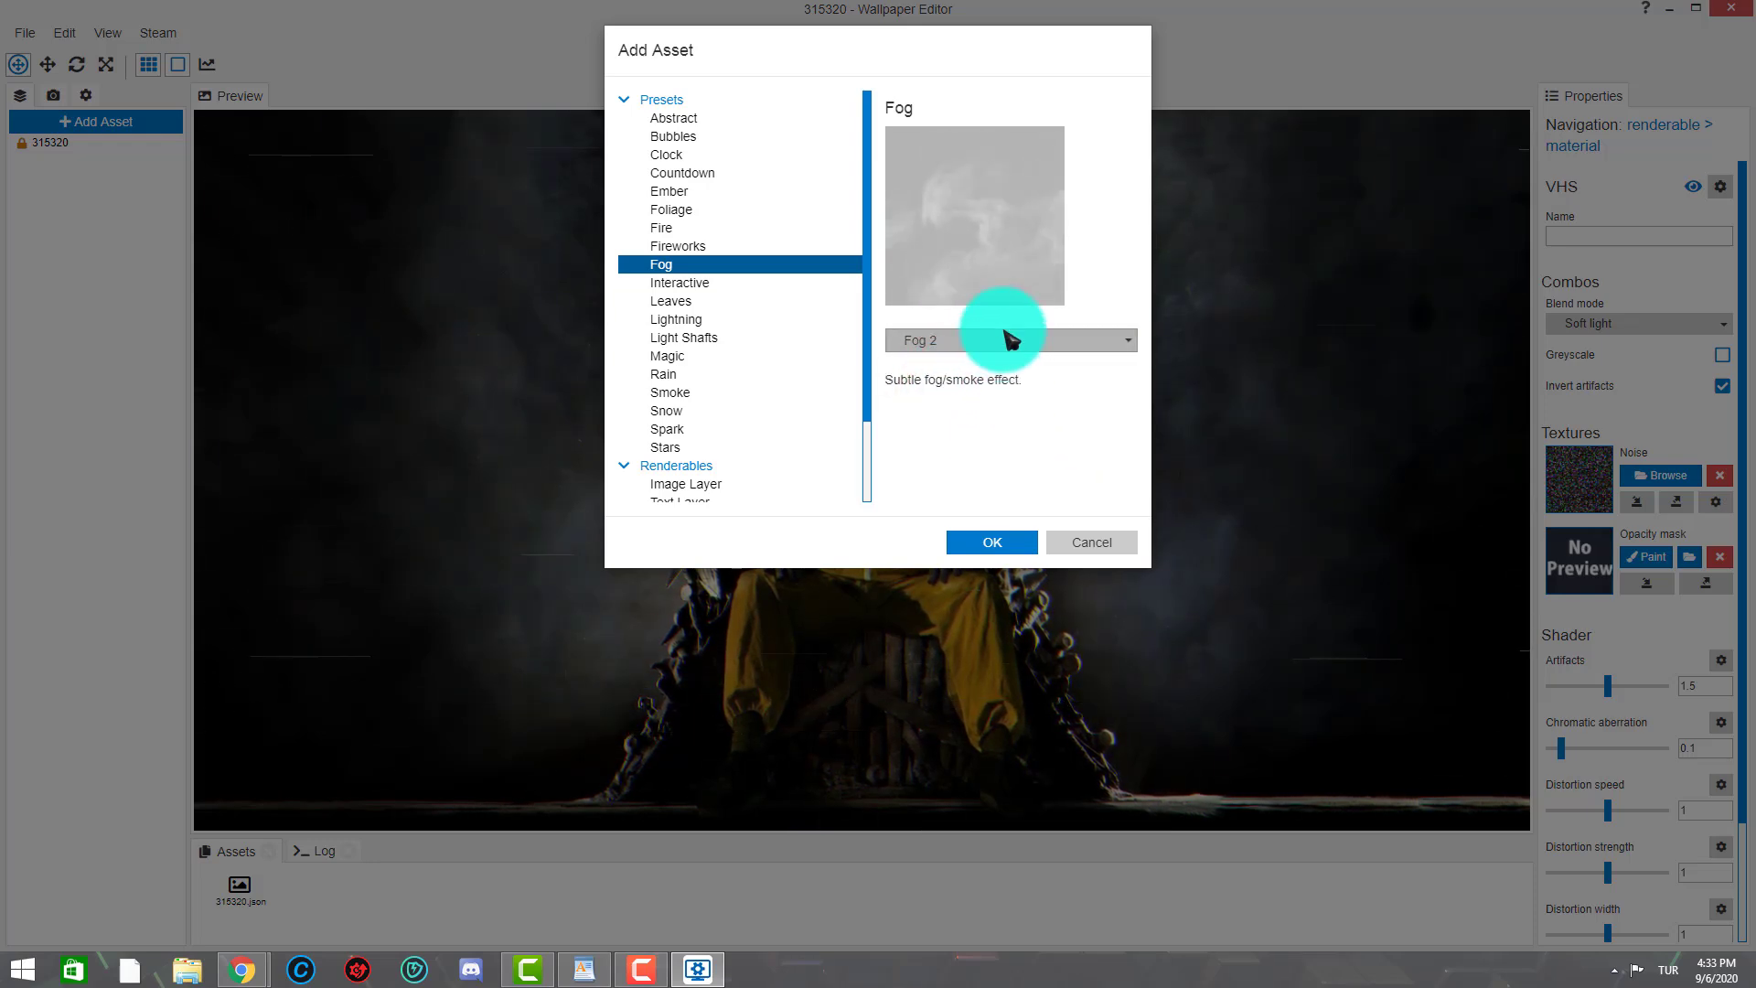
left_click(936, 344)
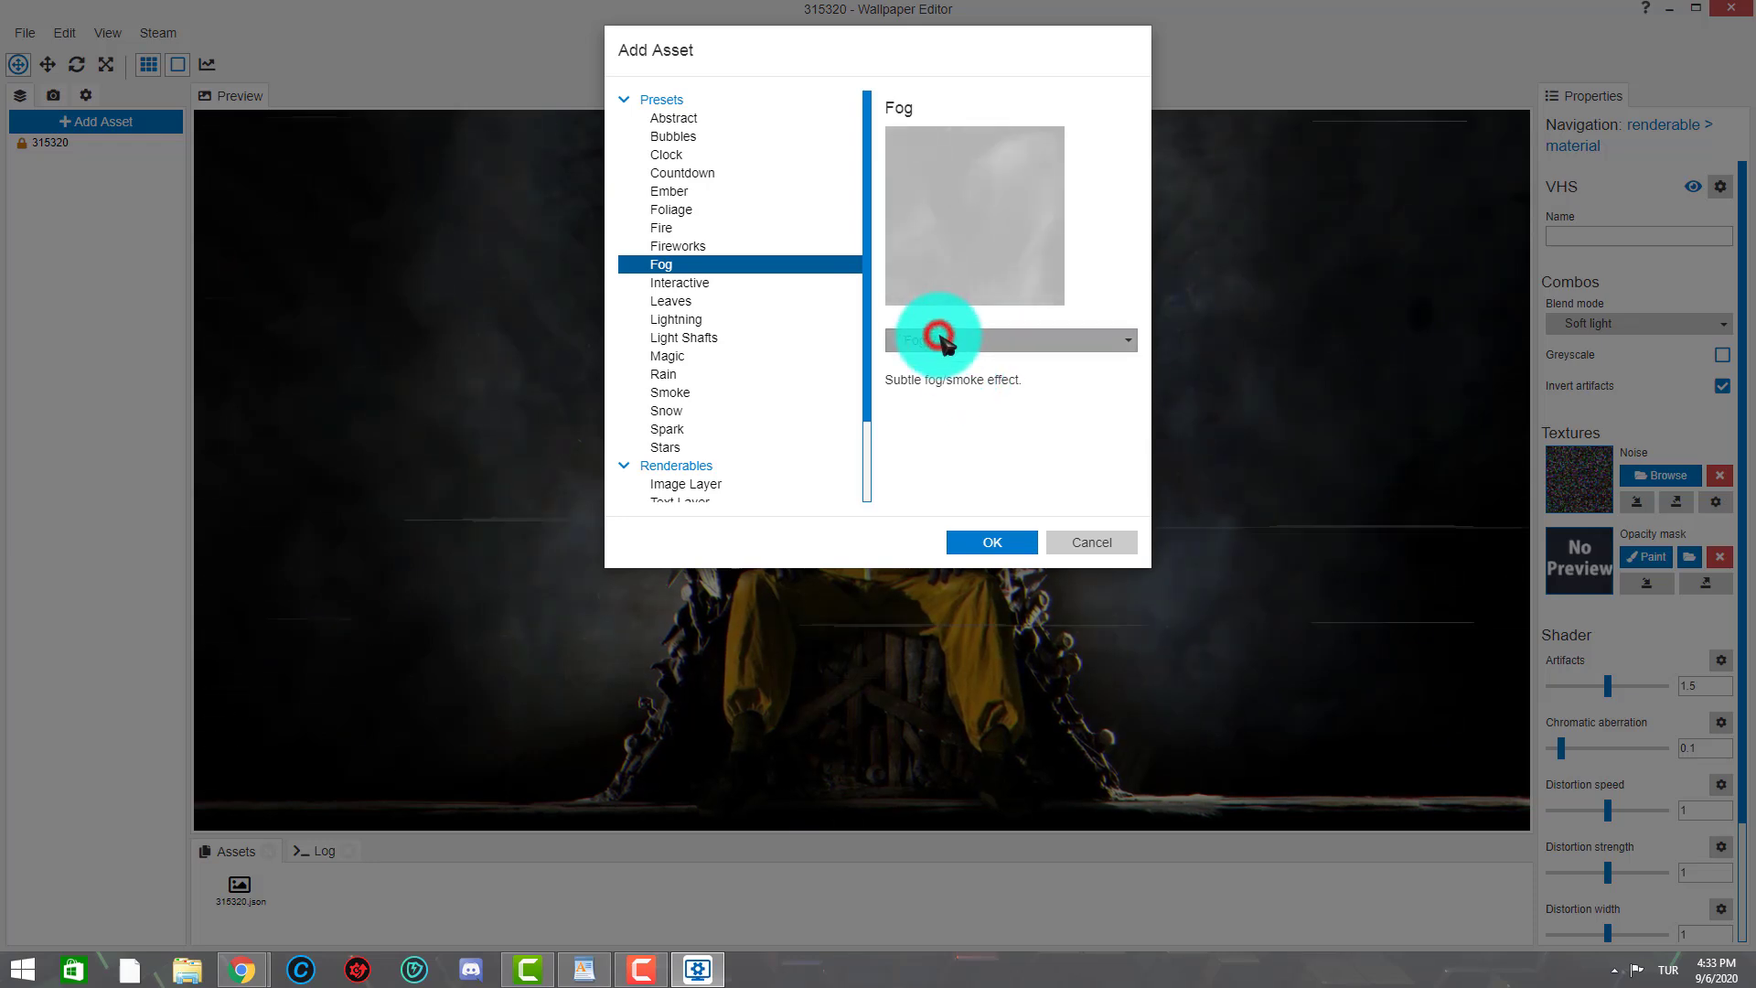
left_click(933, 373)
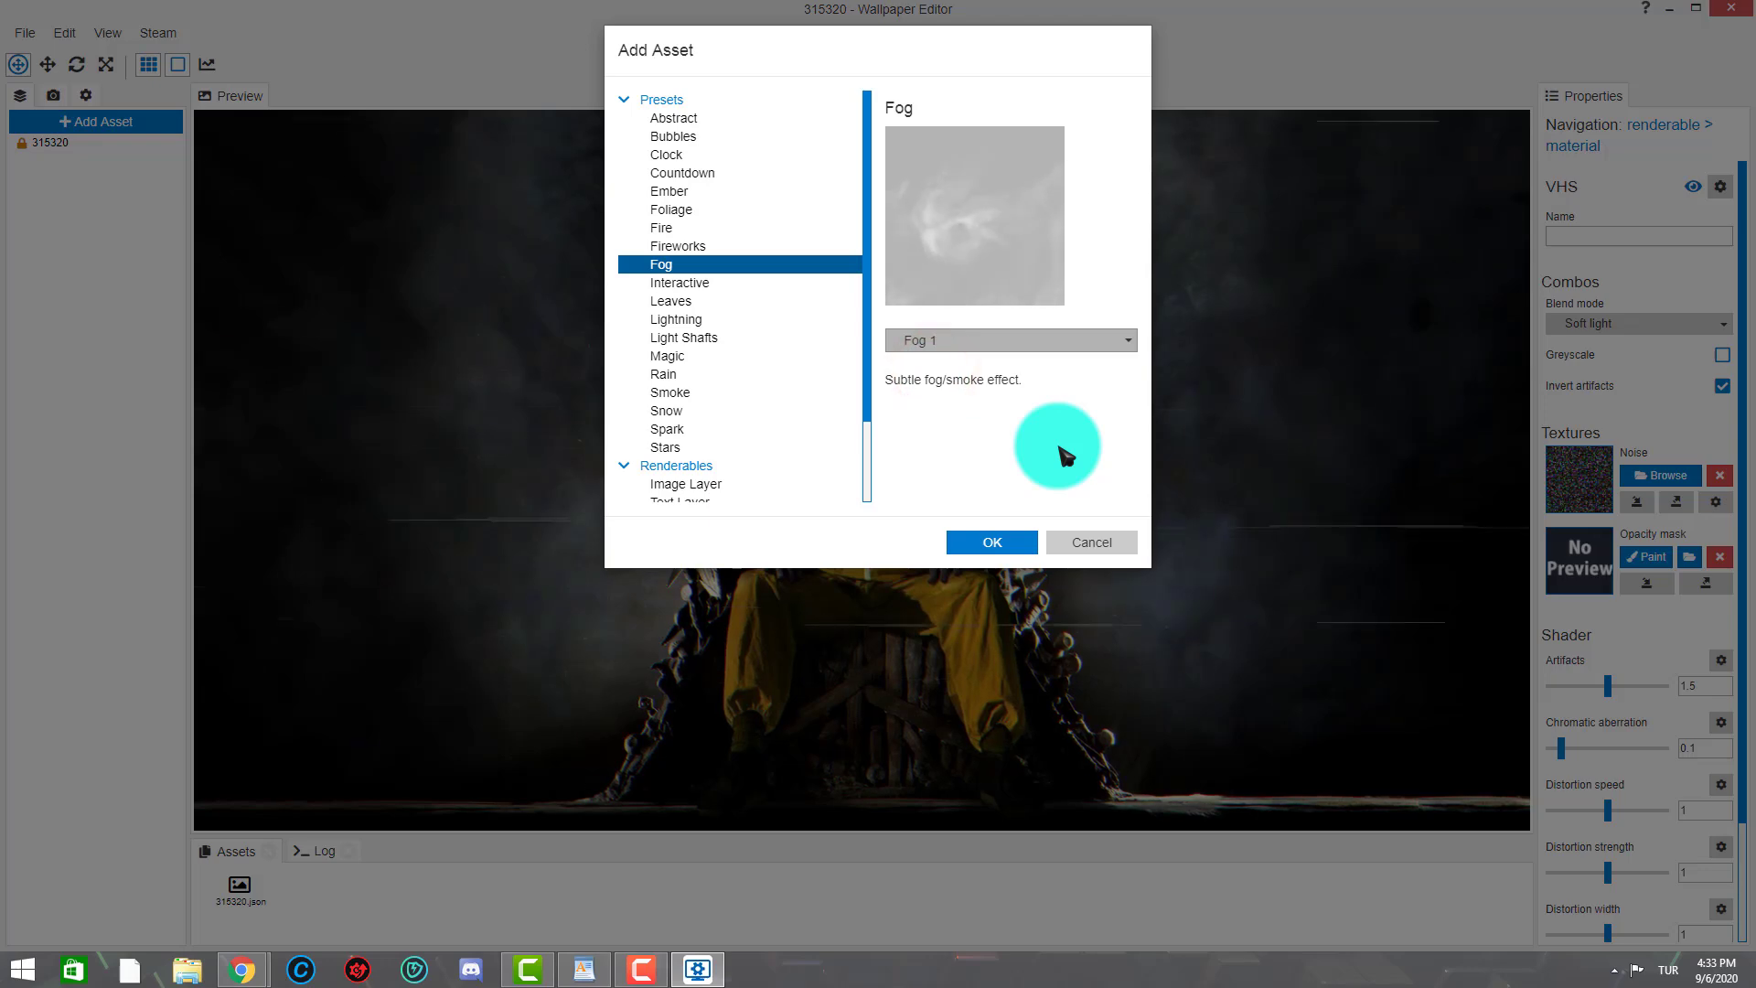
left_click(979, 543)
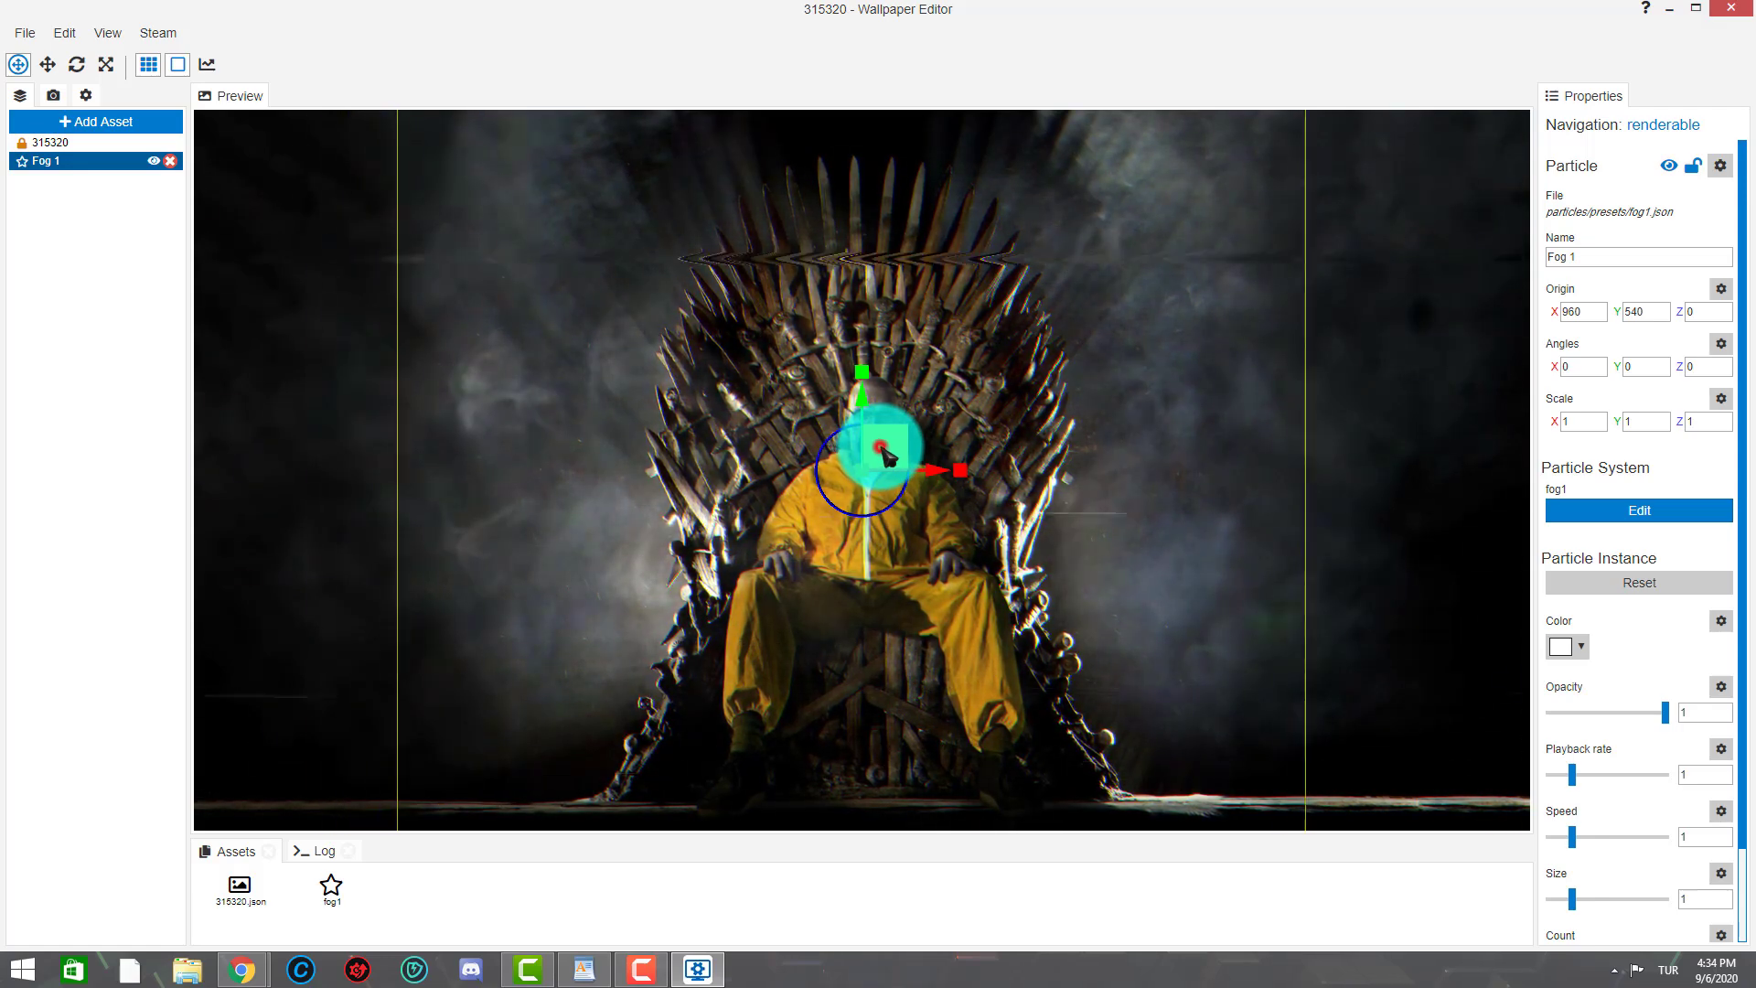
- Move the Fog 1 particle to about X 857, Y 516 and set its color to yellow (#ffff00)
left_click_drag(885, 453, 818, 471)
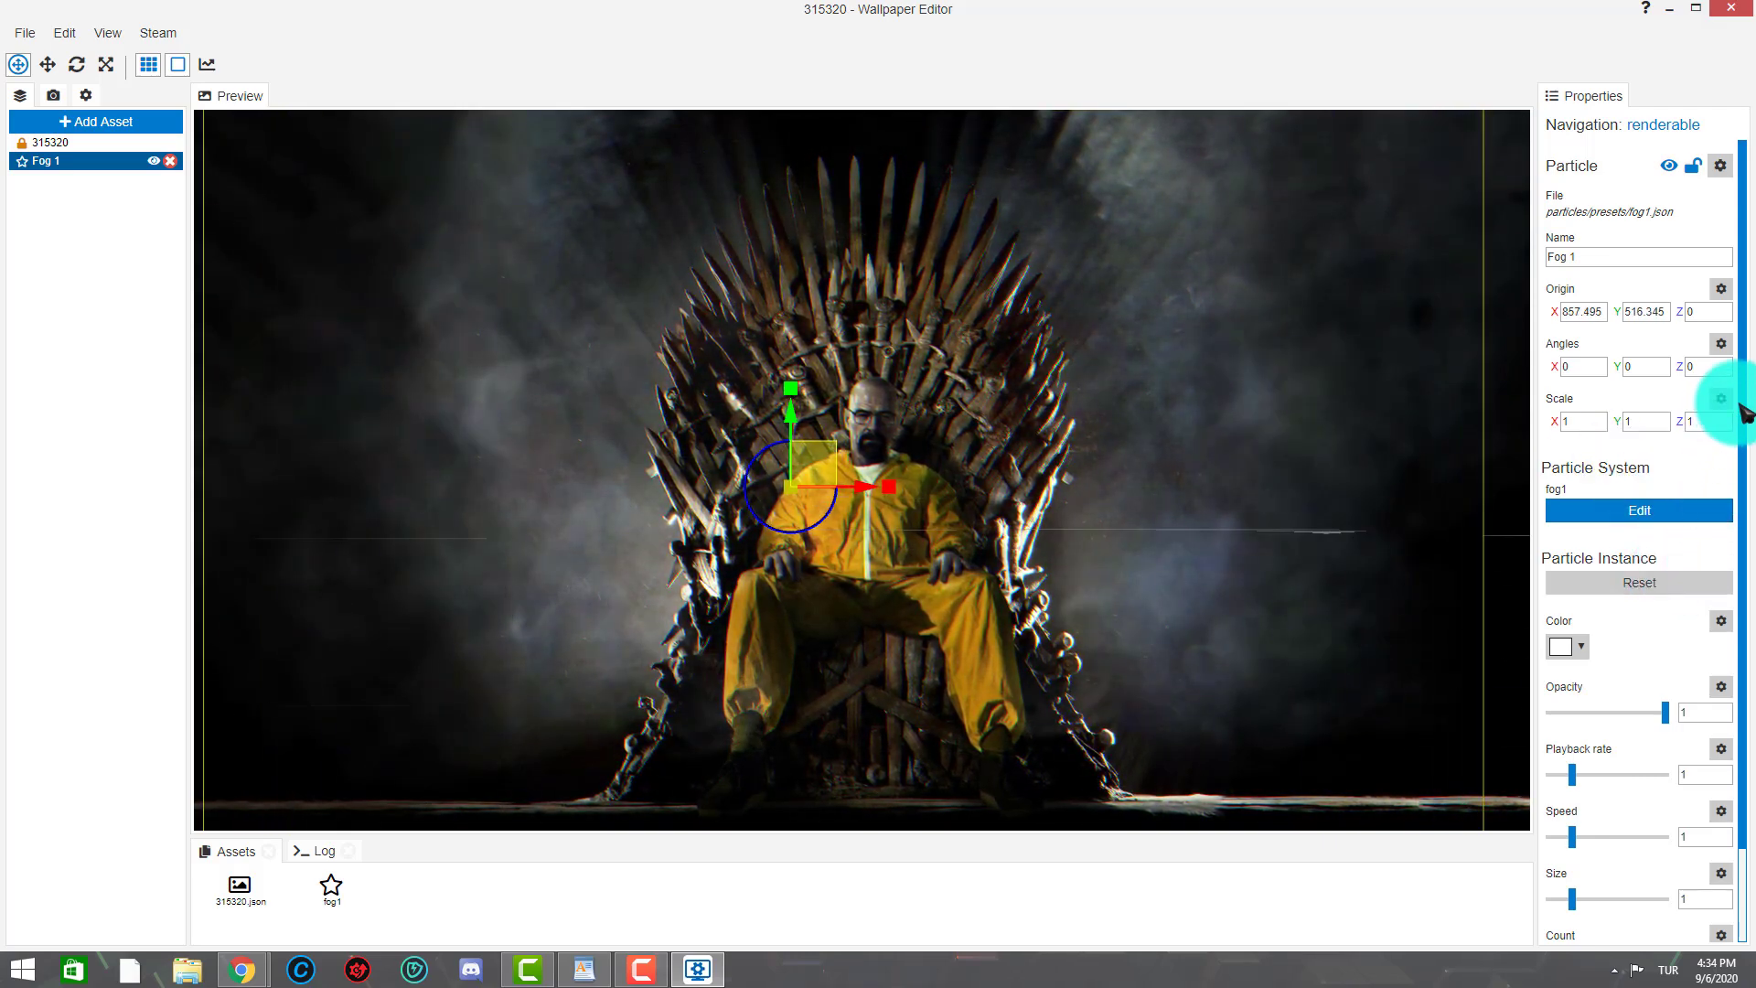
left_click_drag(1734, 372, 1736, 403)
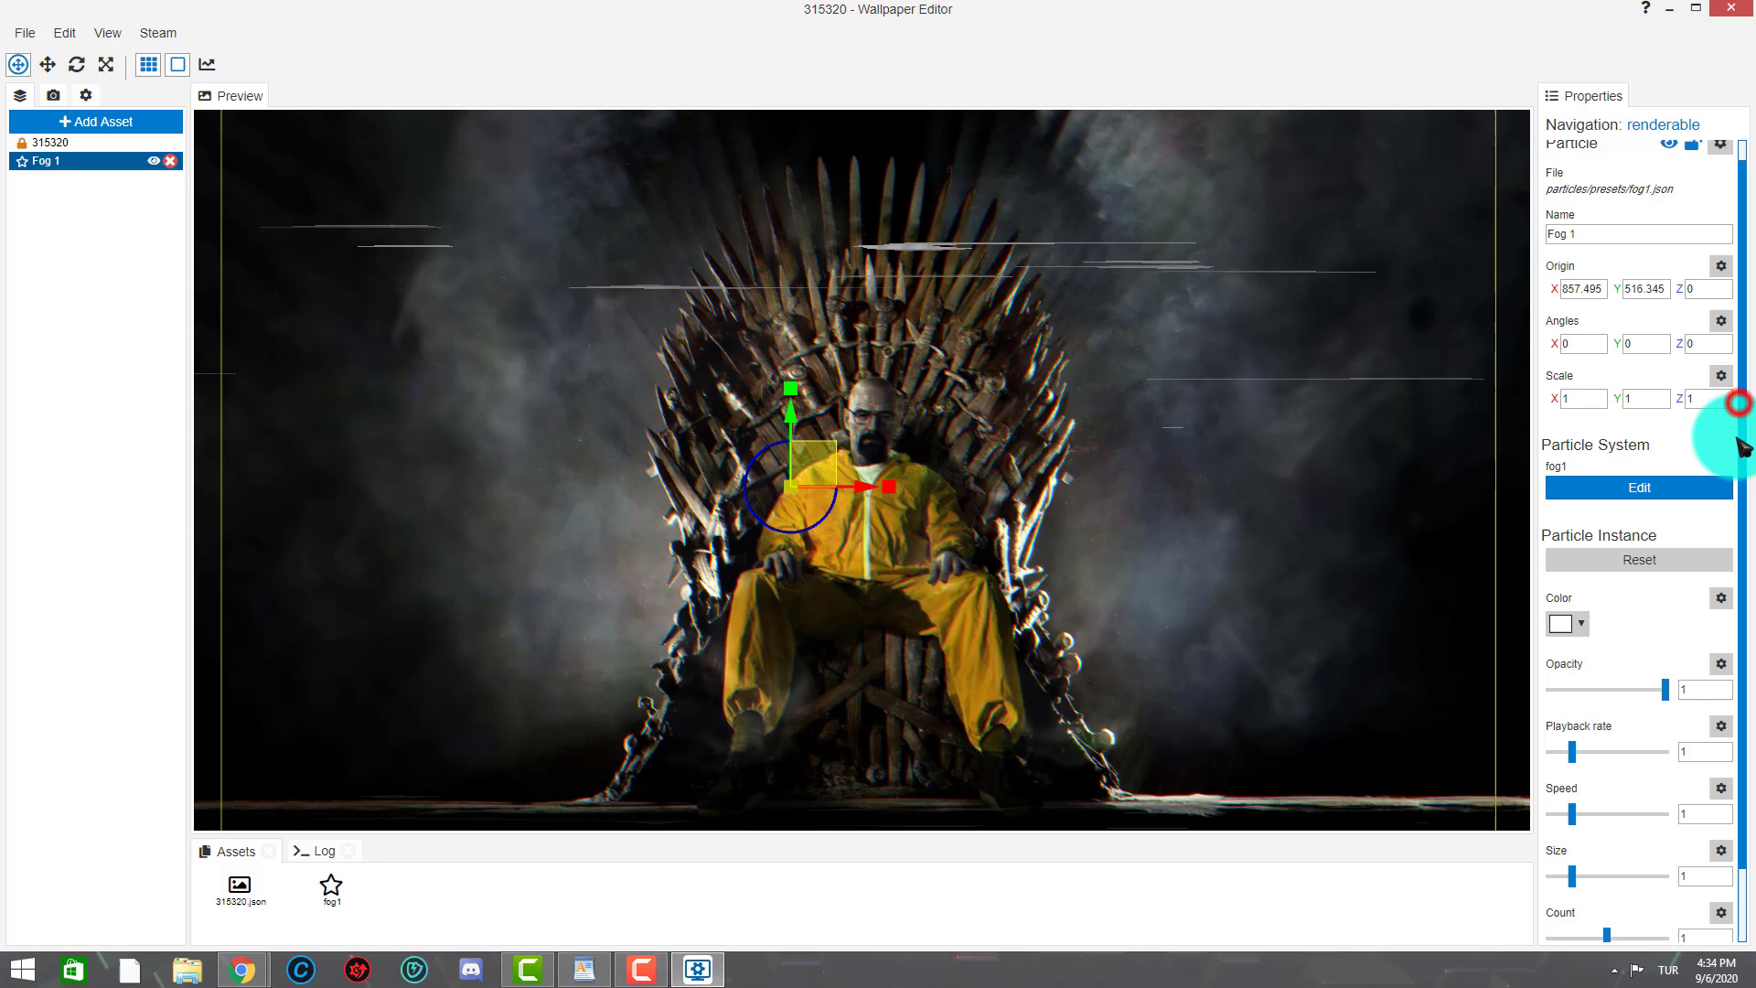
left_click(1571, 608)
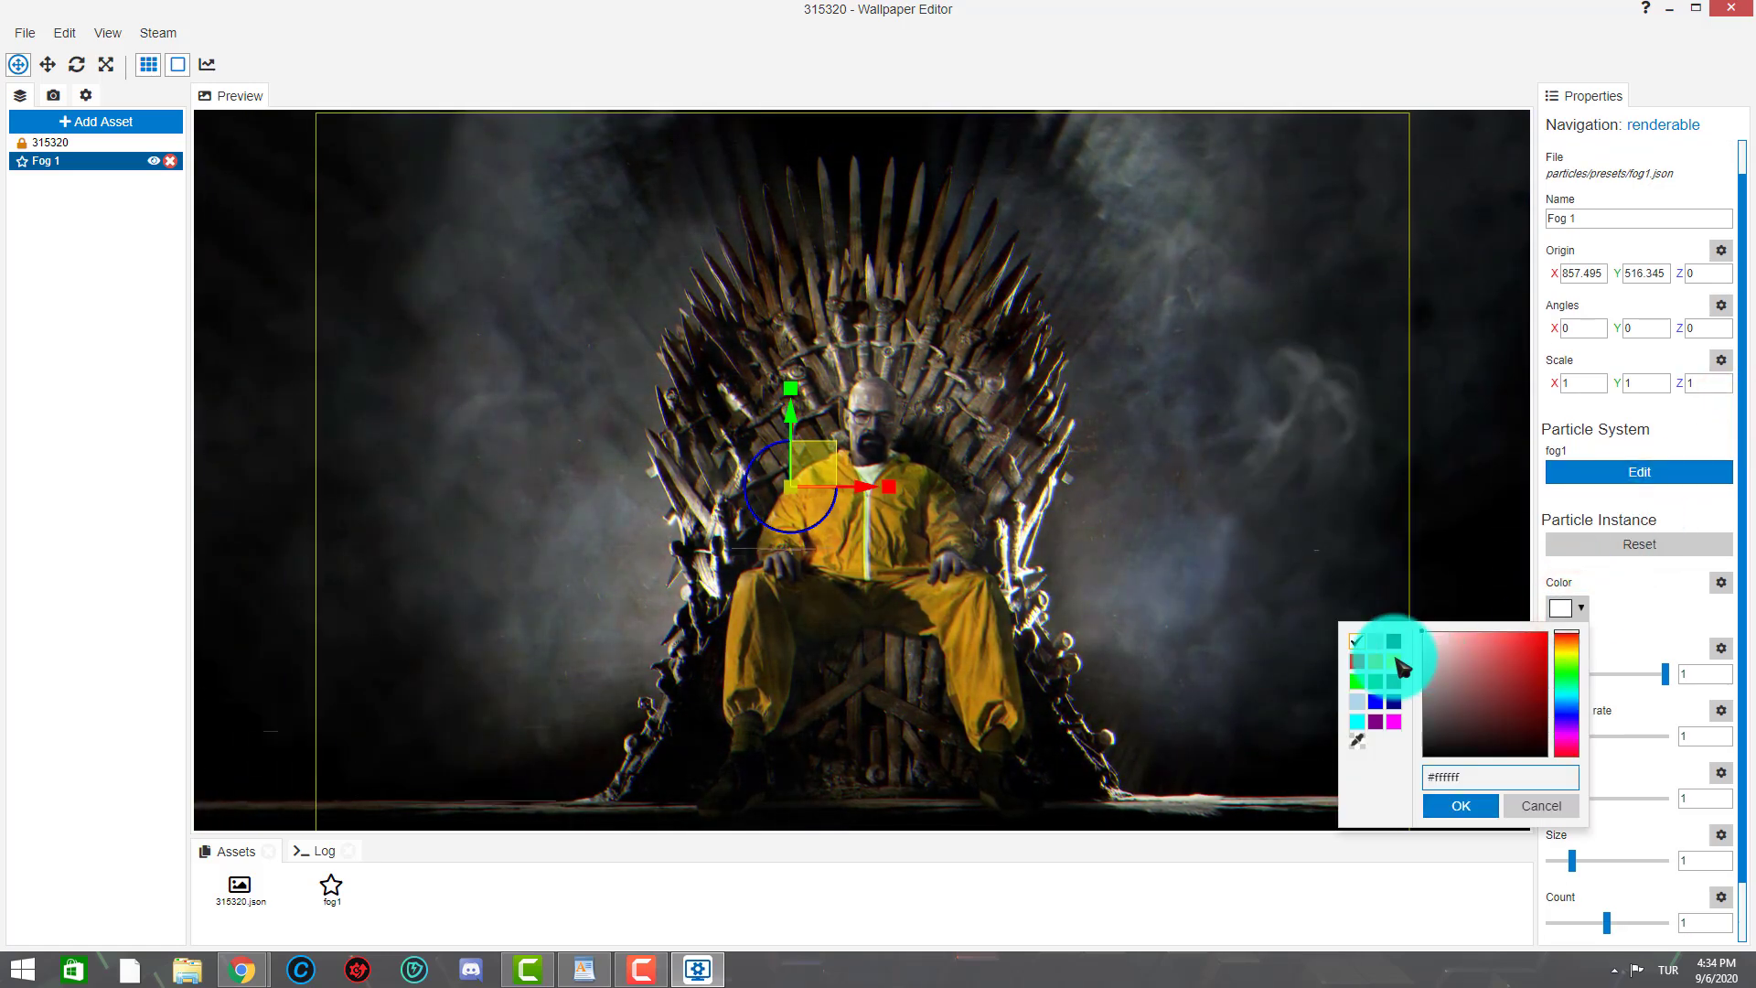
left_click(1393, 660)
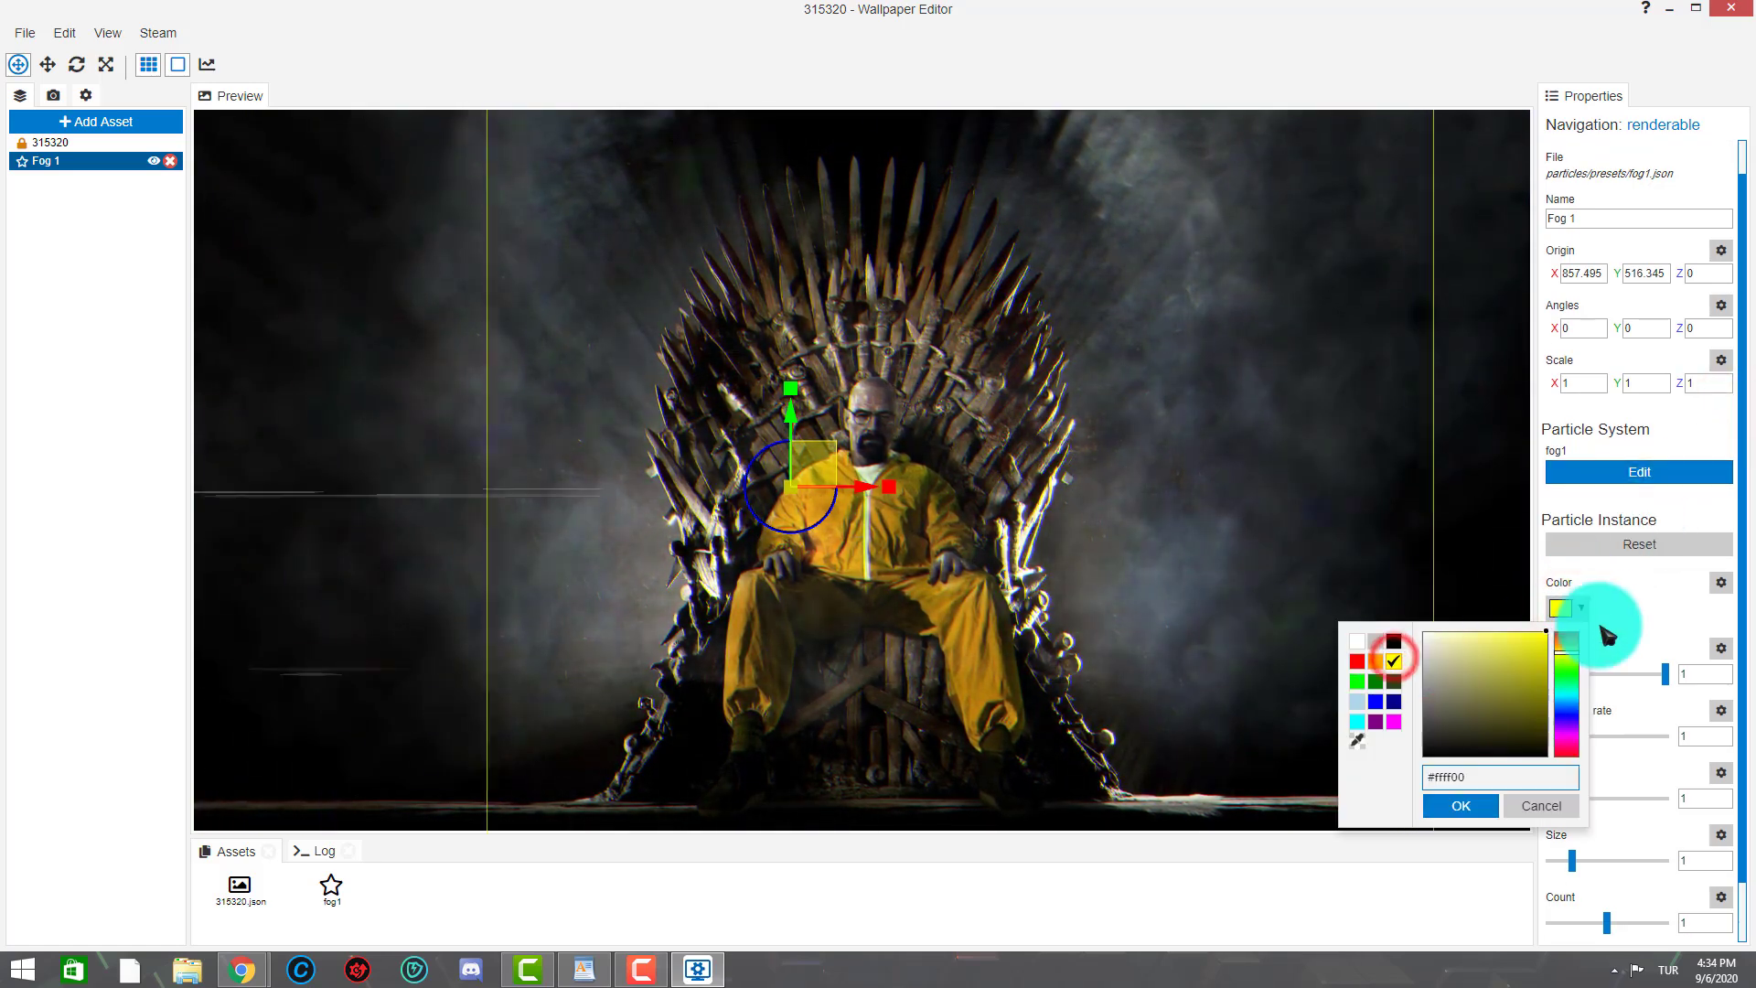
left_click(1460, 806)
- Set the Fog 1 particle's speed to 0.55 and its size to 3.9
left_click_drag(1742, 508, 1741, 688)
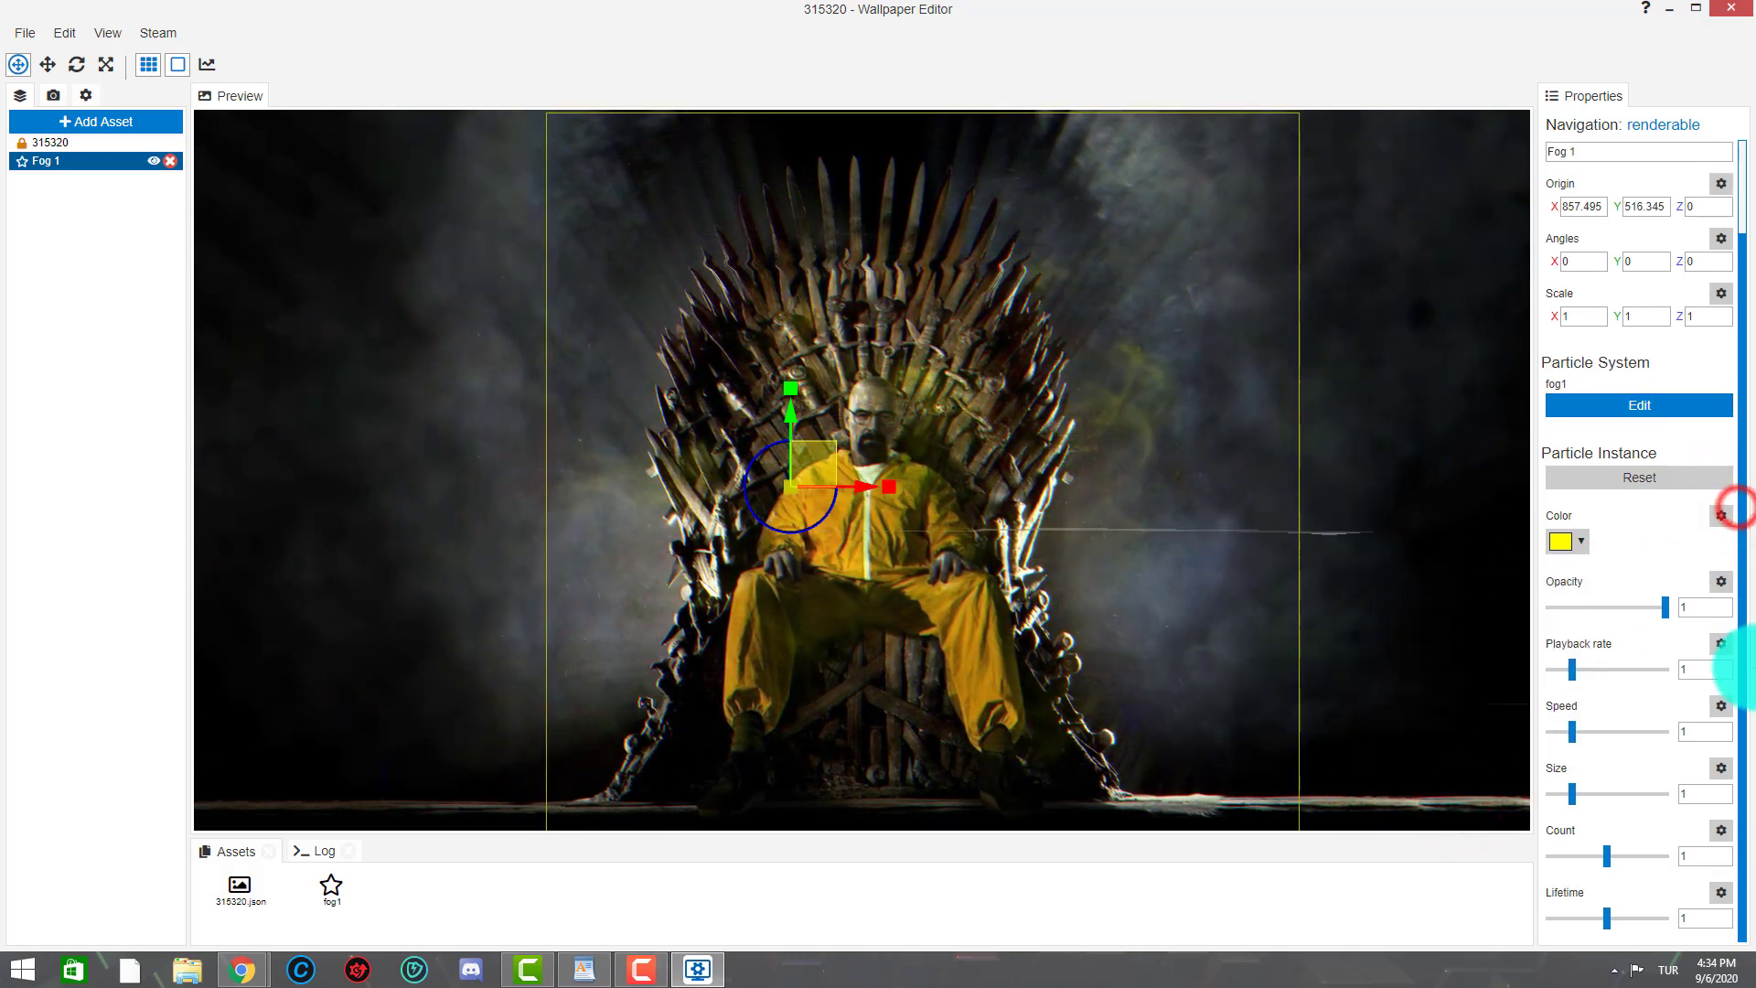
left_click(1571, 733)
left_click_drag(1571, 733, 1562, 732)
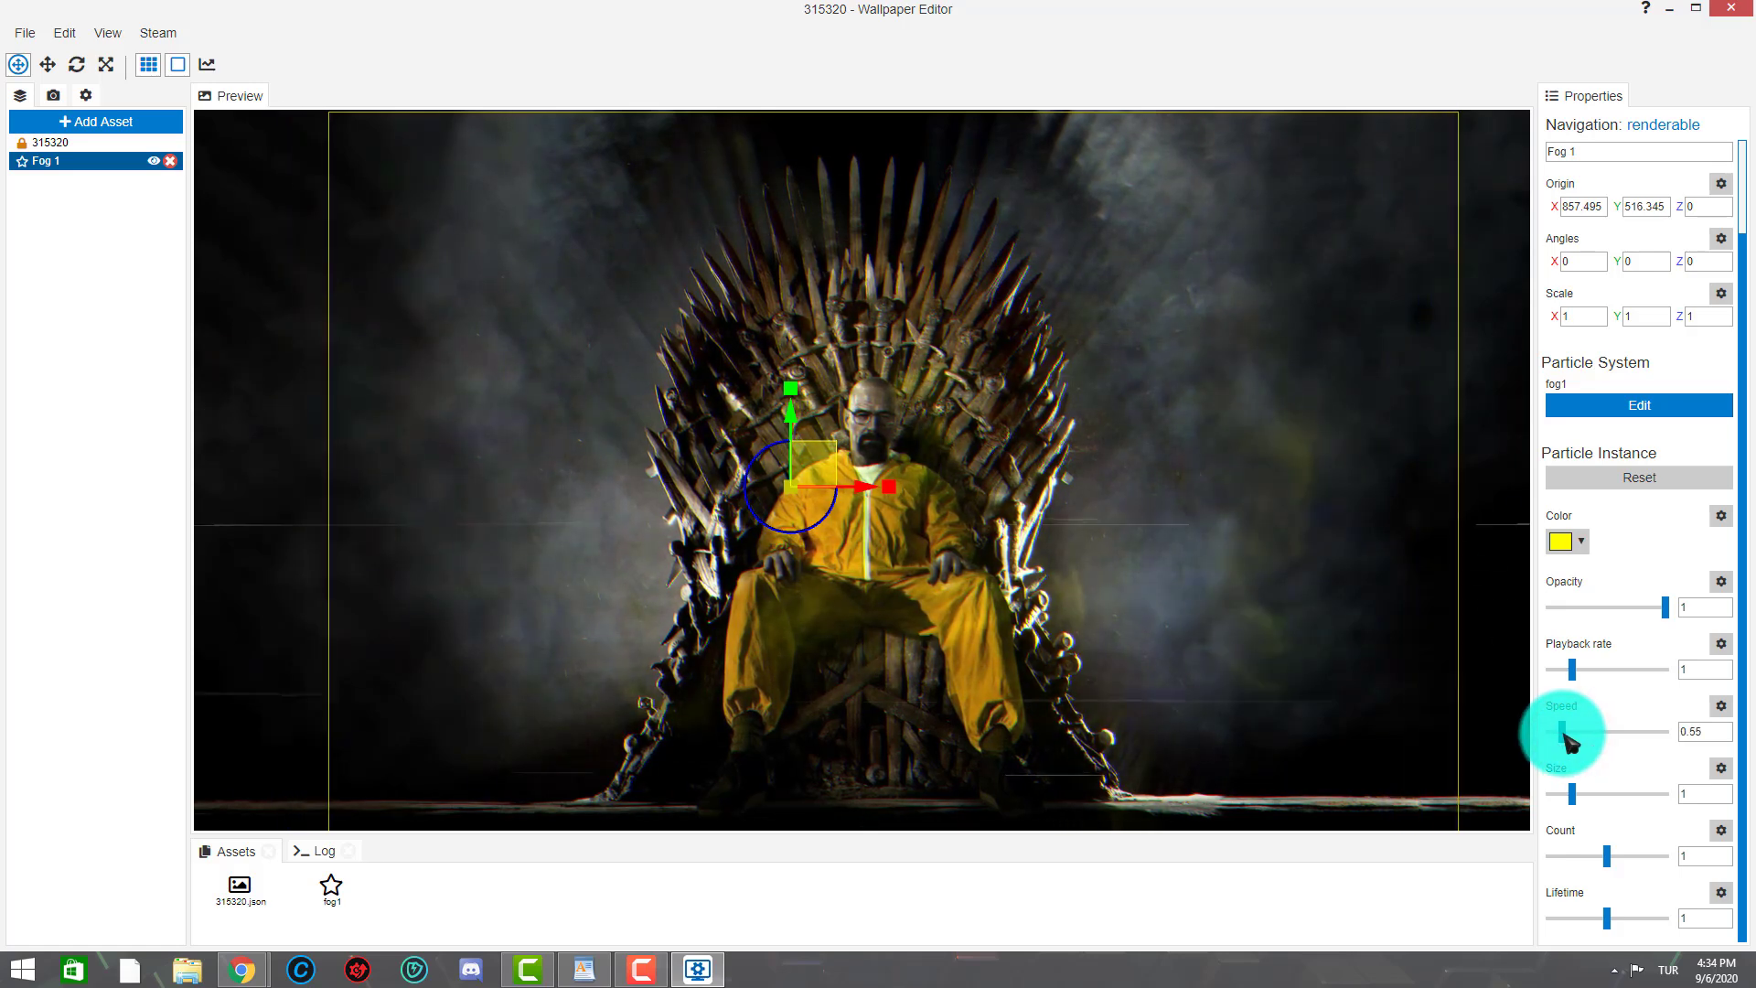
left_click_drag(1577, 802, 1640, 801)
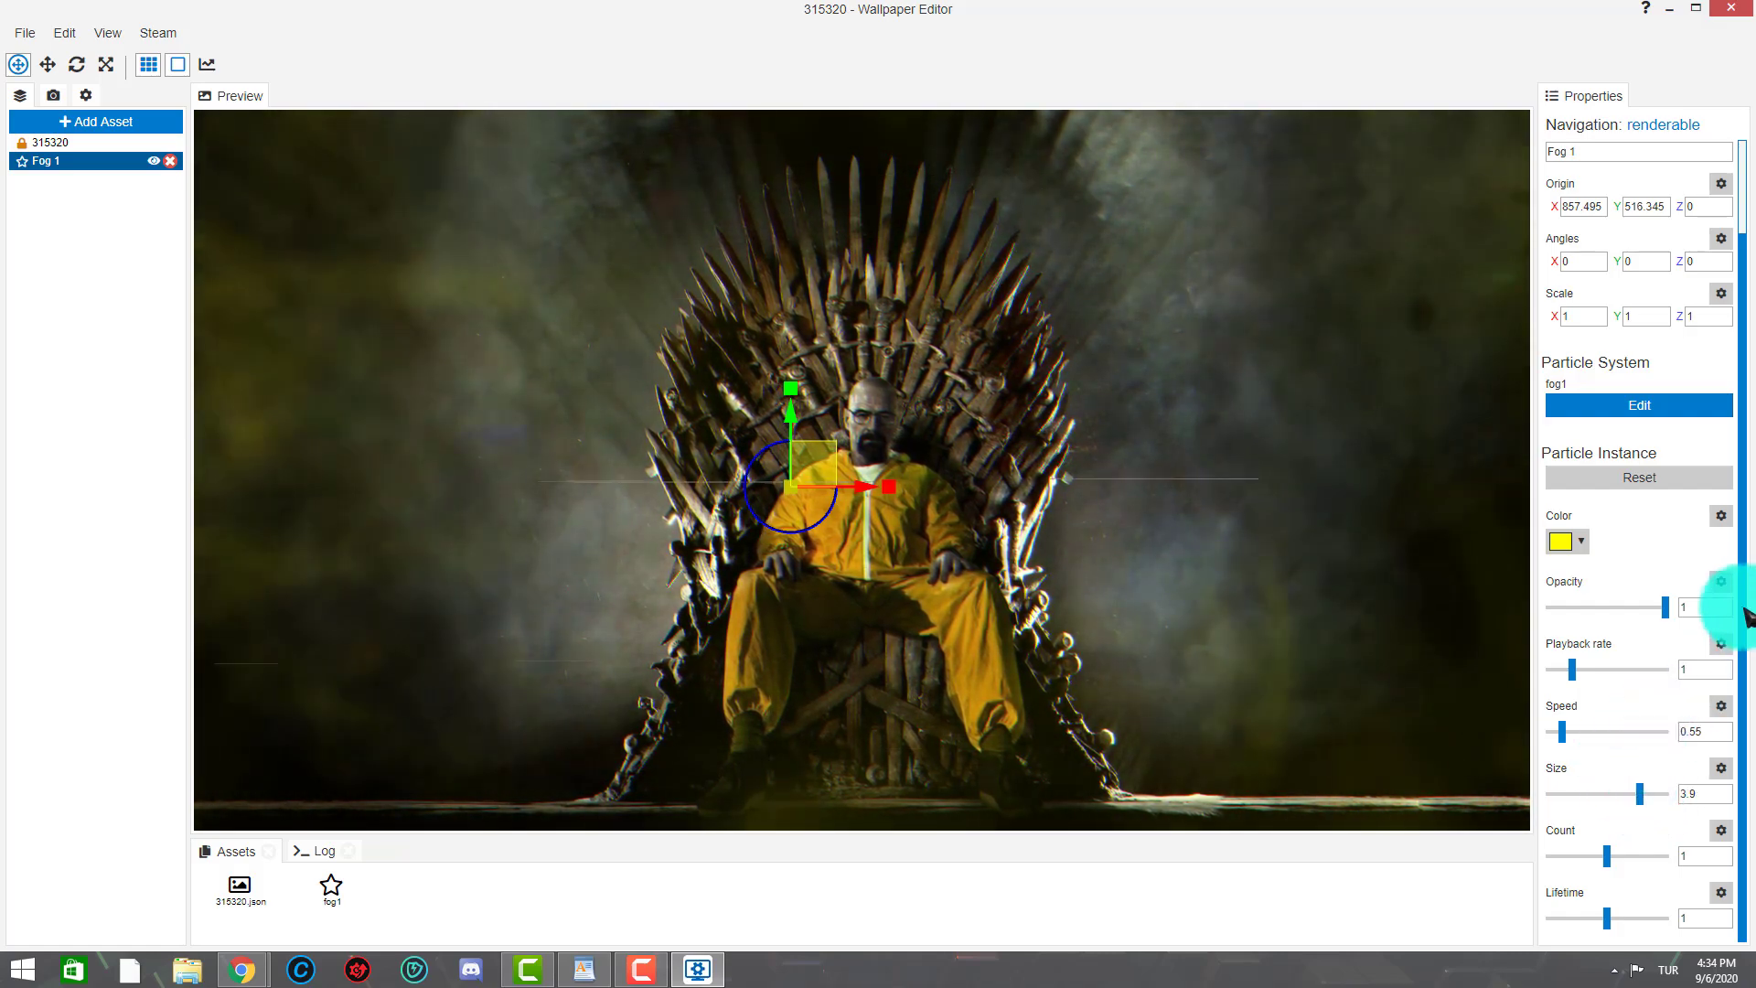
left_click_drag(1742, 610, 1747, 682)
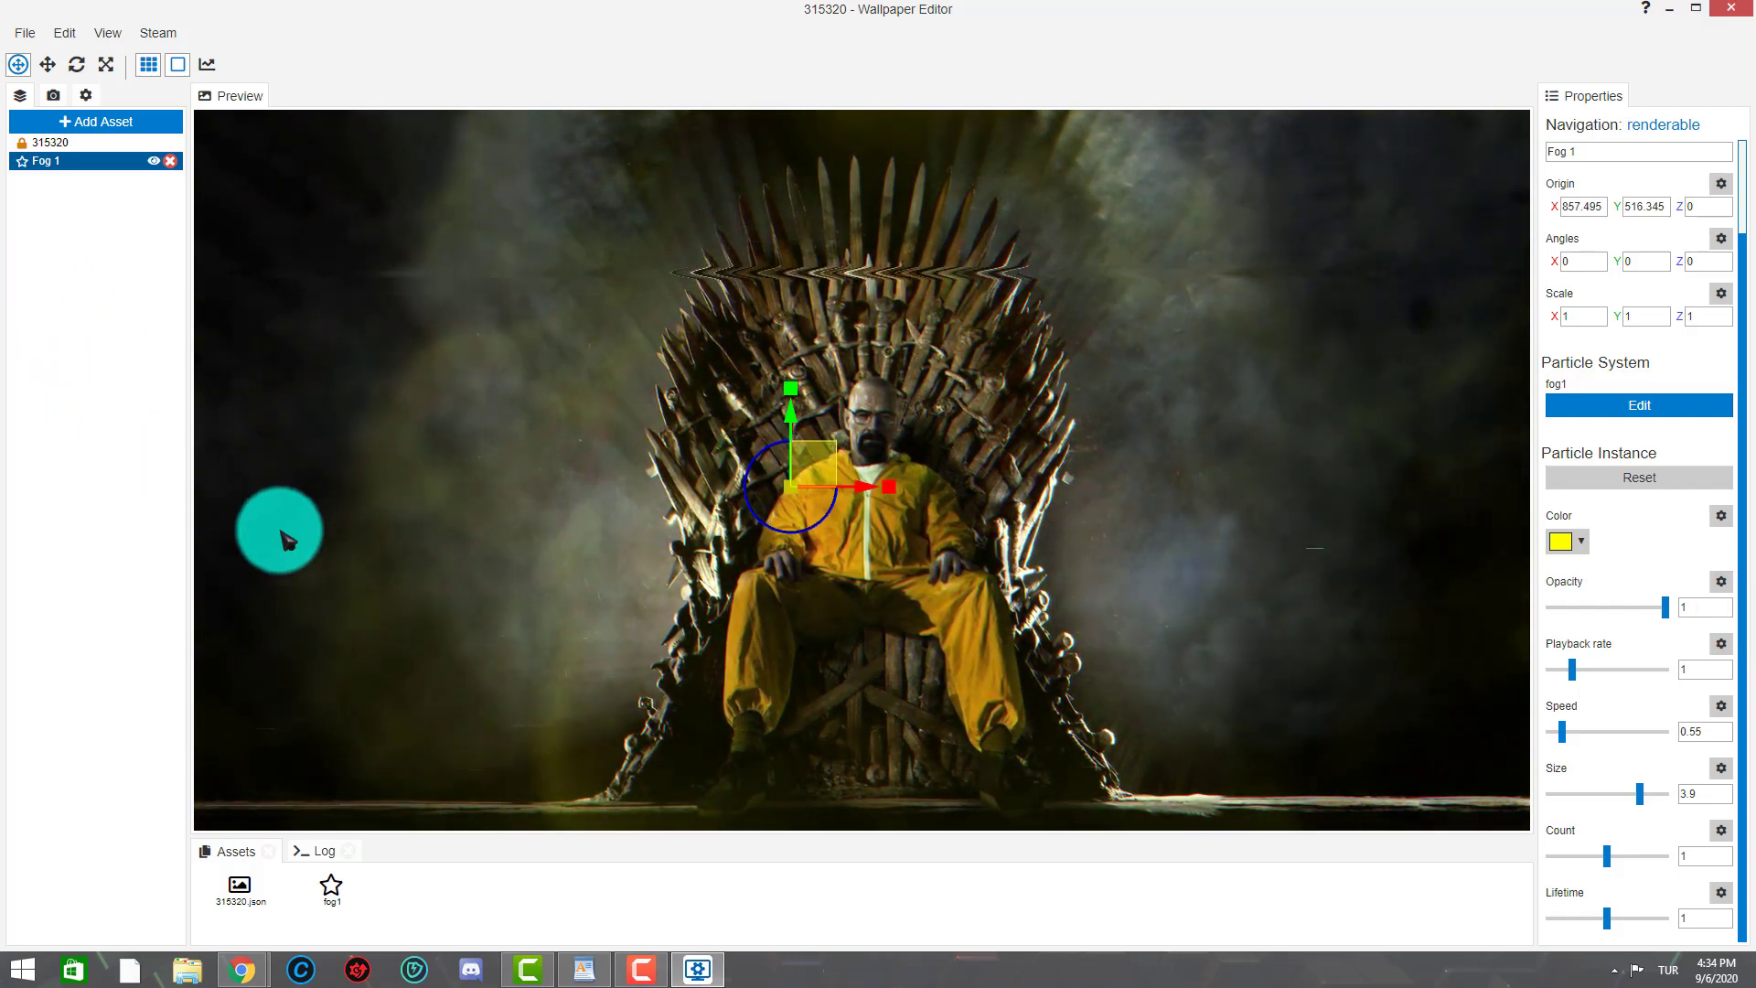
- Add the Smoke preset to the scene as a new asset, using the Smoke cloud variant
left_click(77, 125)
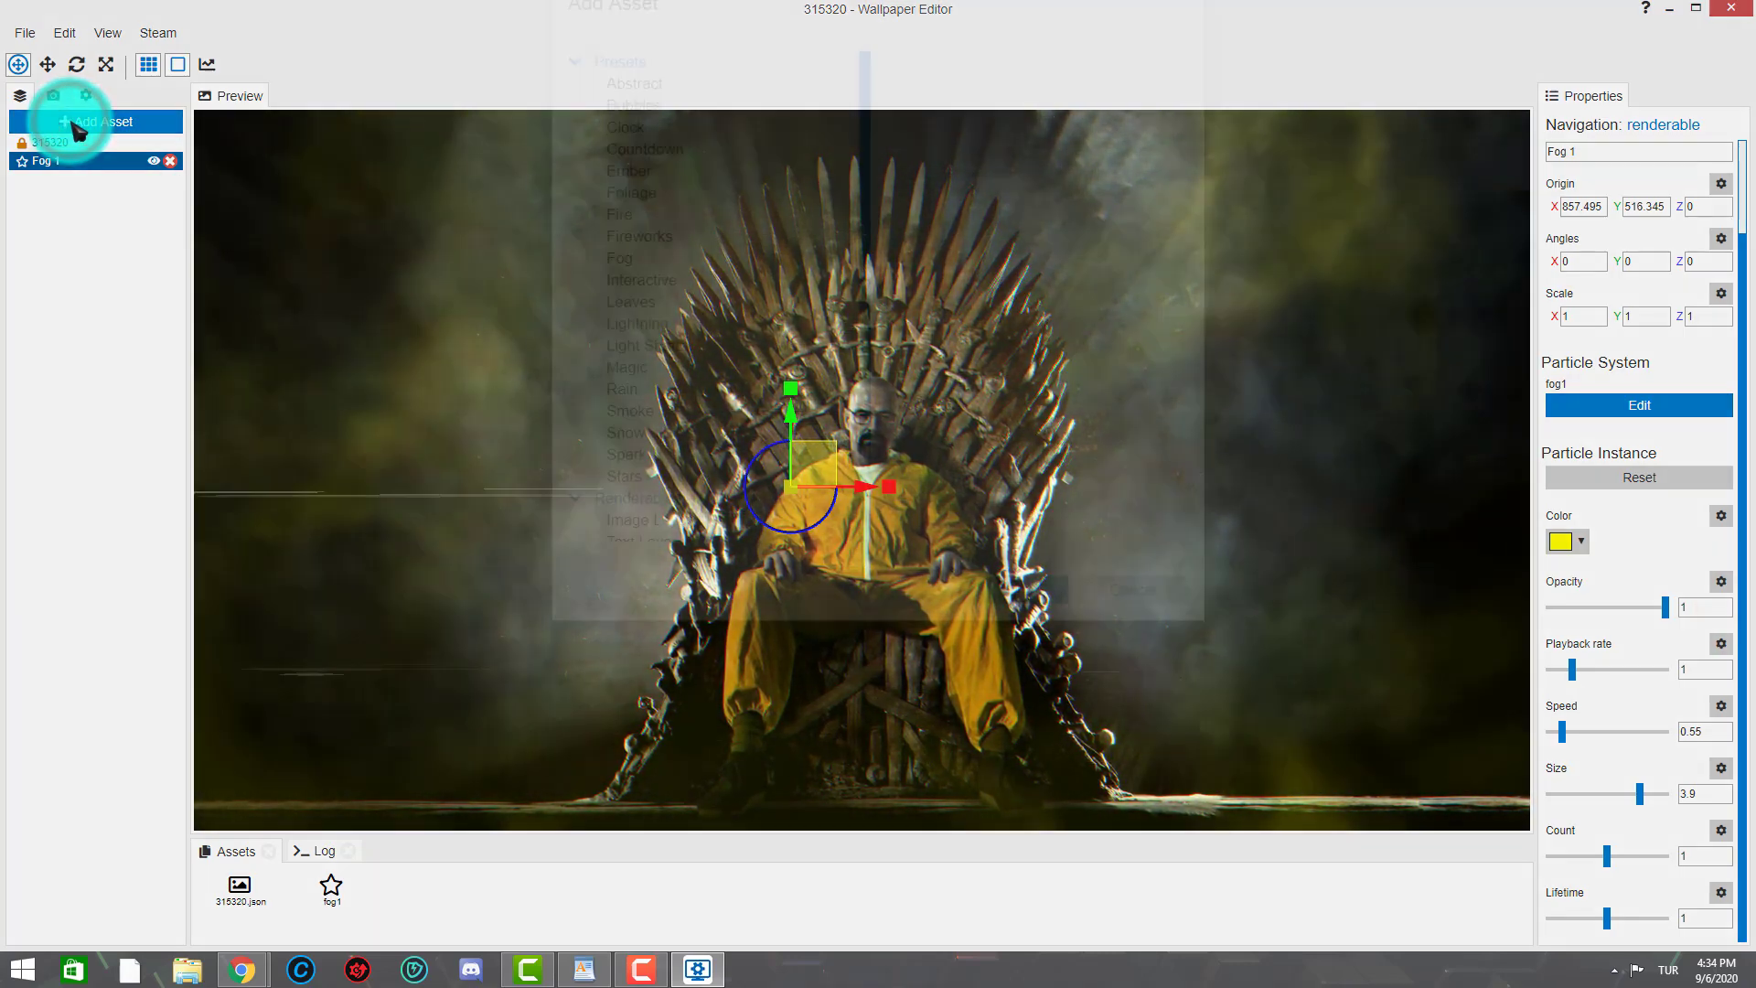
left_click(767, 192)
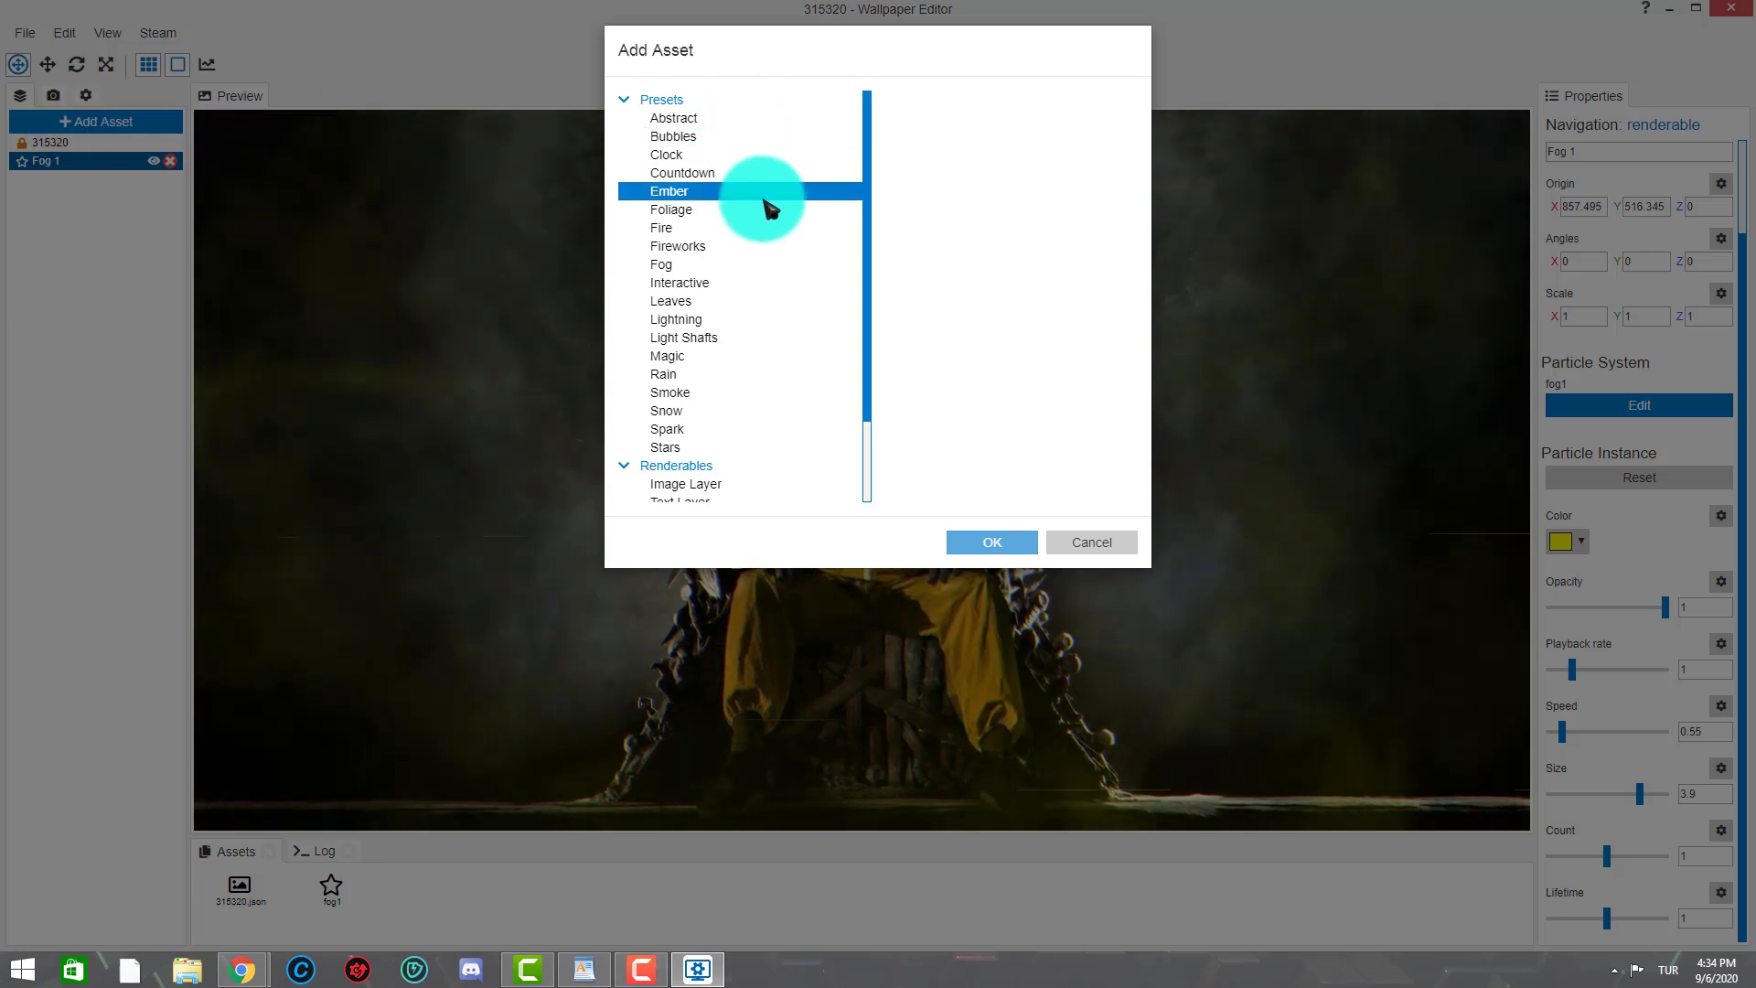
left_click_drag(868, 166, 873, 259)
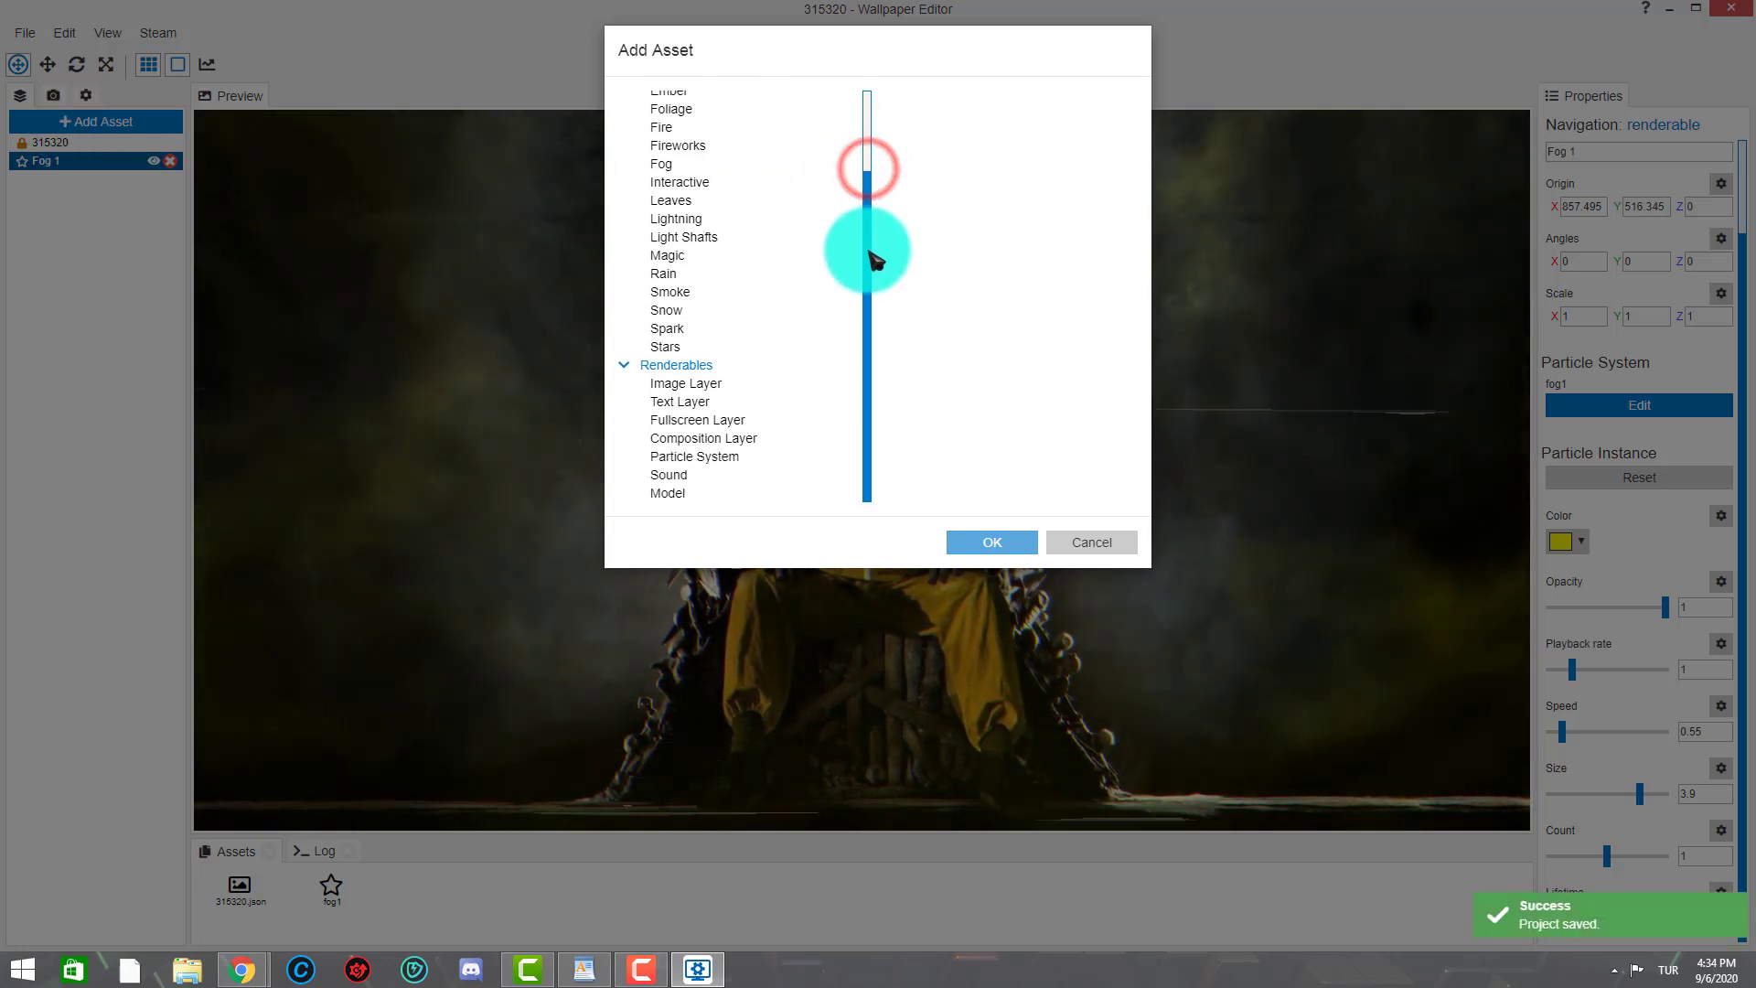
left_click(669, 294)
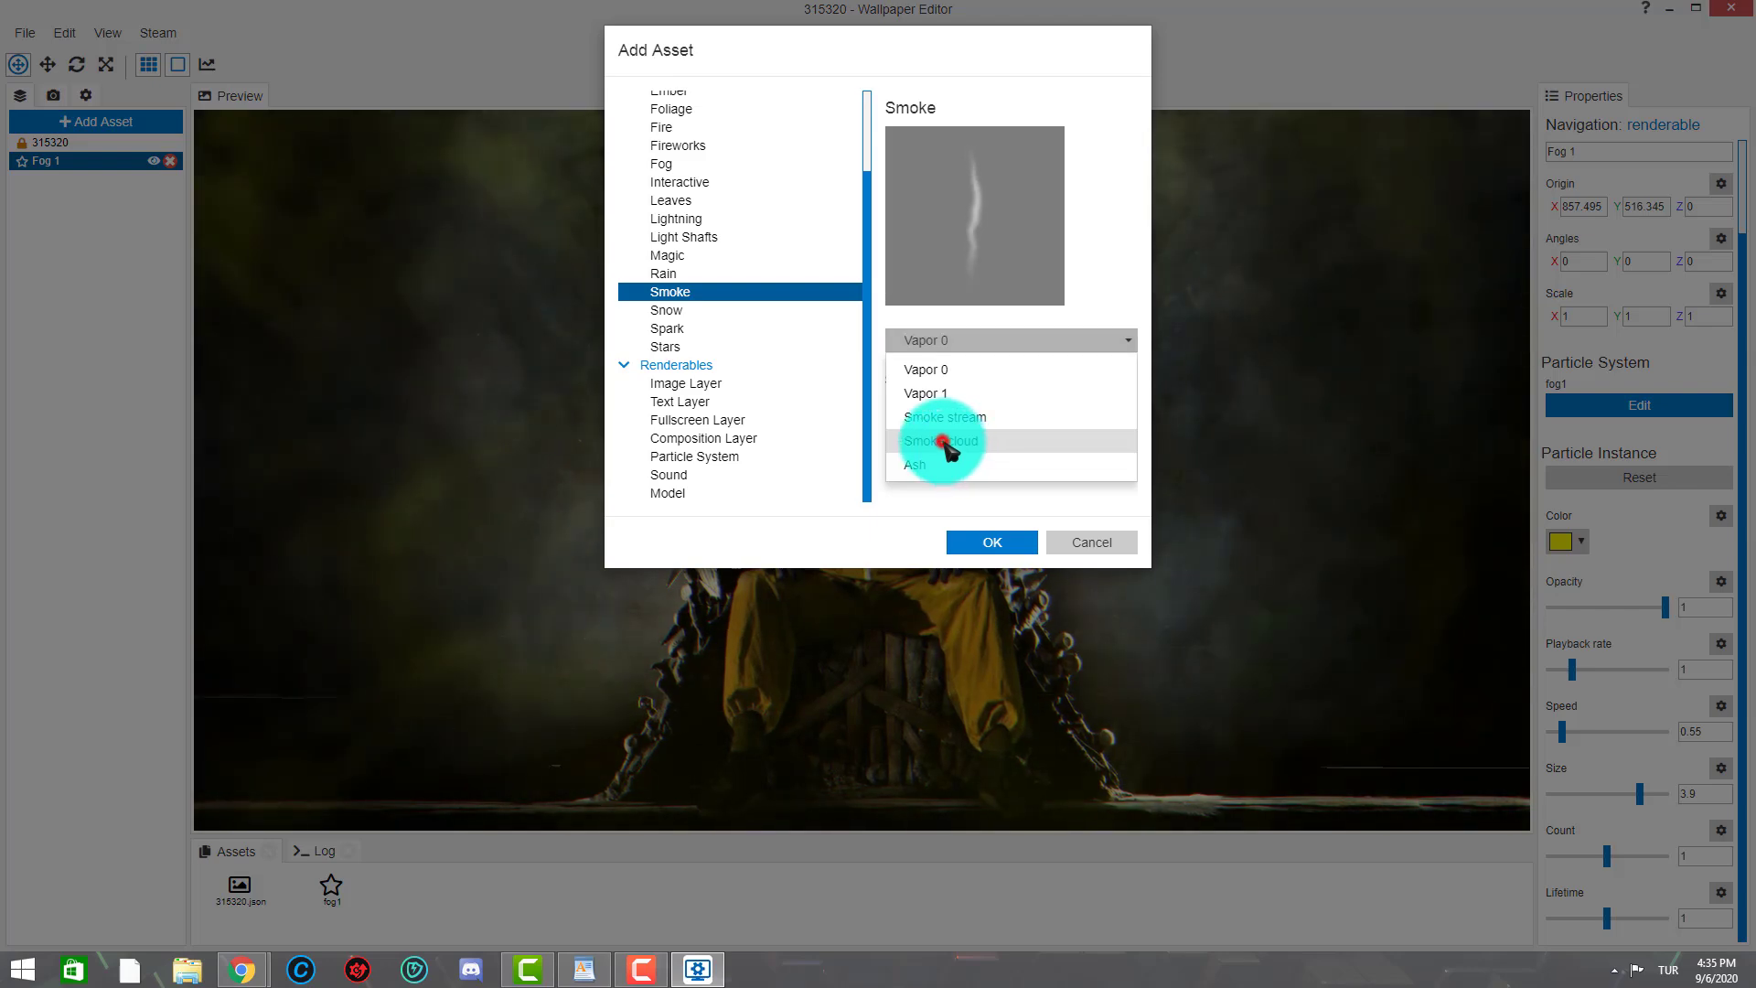
left_click(942, 443)
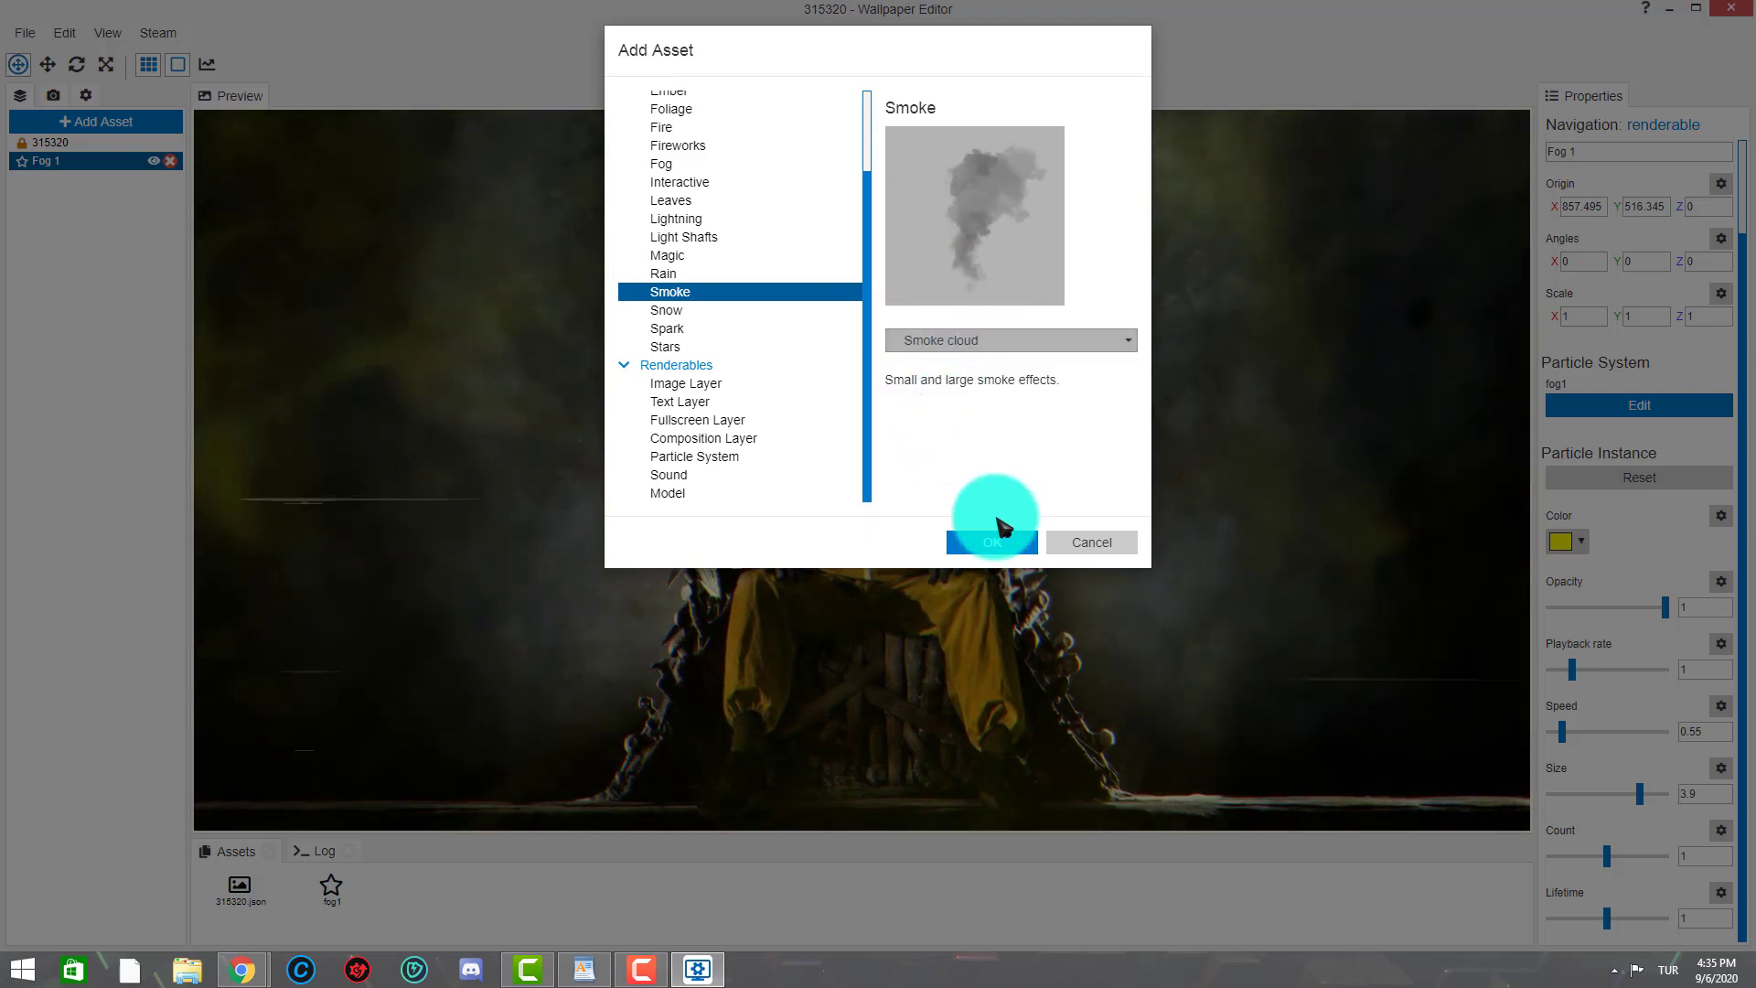
left_click(1002, 541)
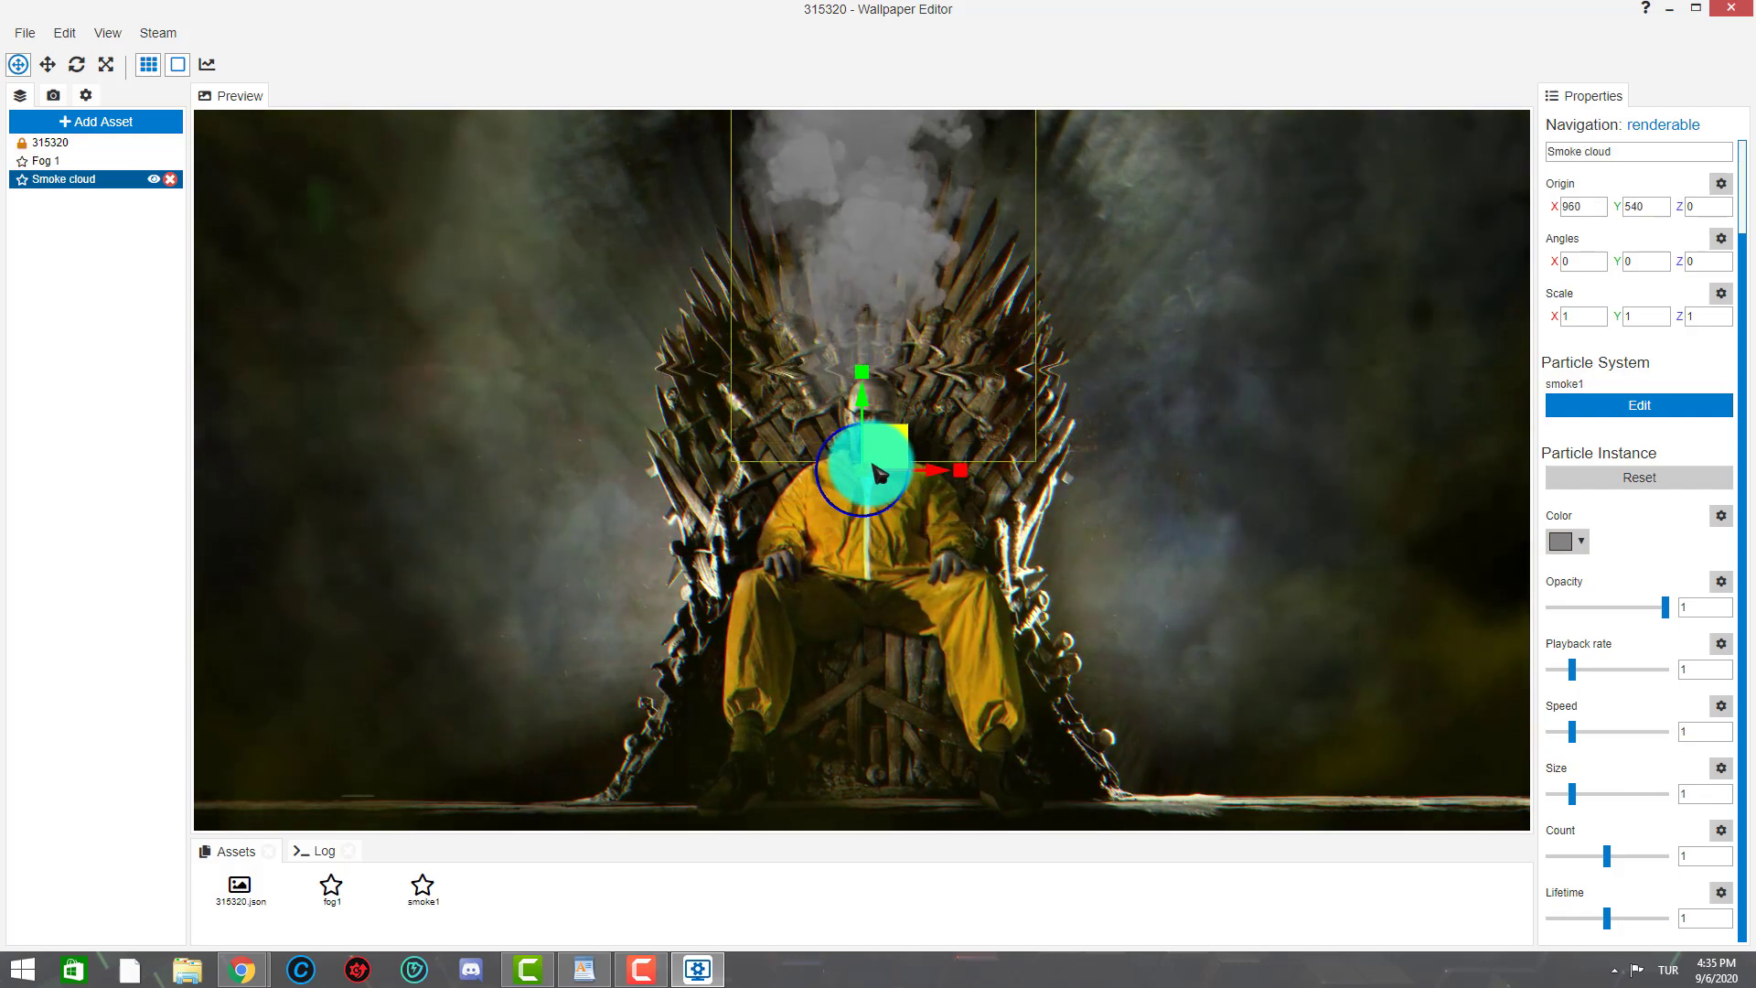
- Move the smoke cloud to the image's lower left, about X 300, Y 18, and set its color to yellow (#ffff00)
left_click_drag(876, 469, 425, 832)
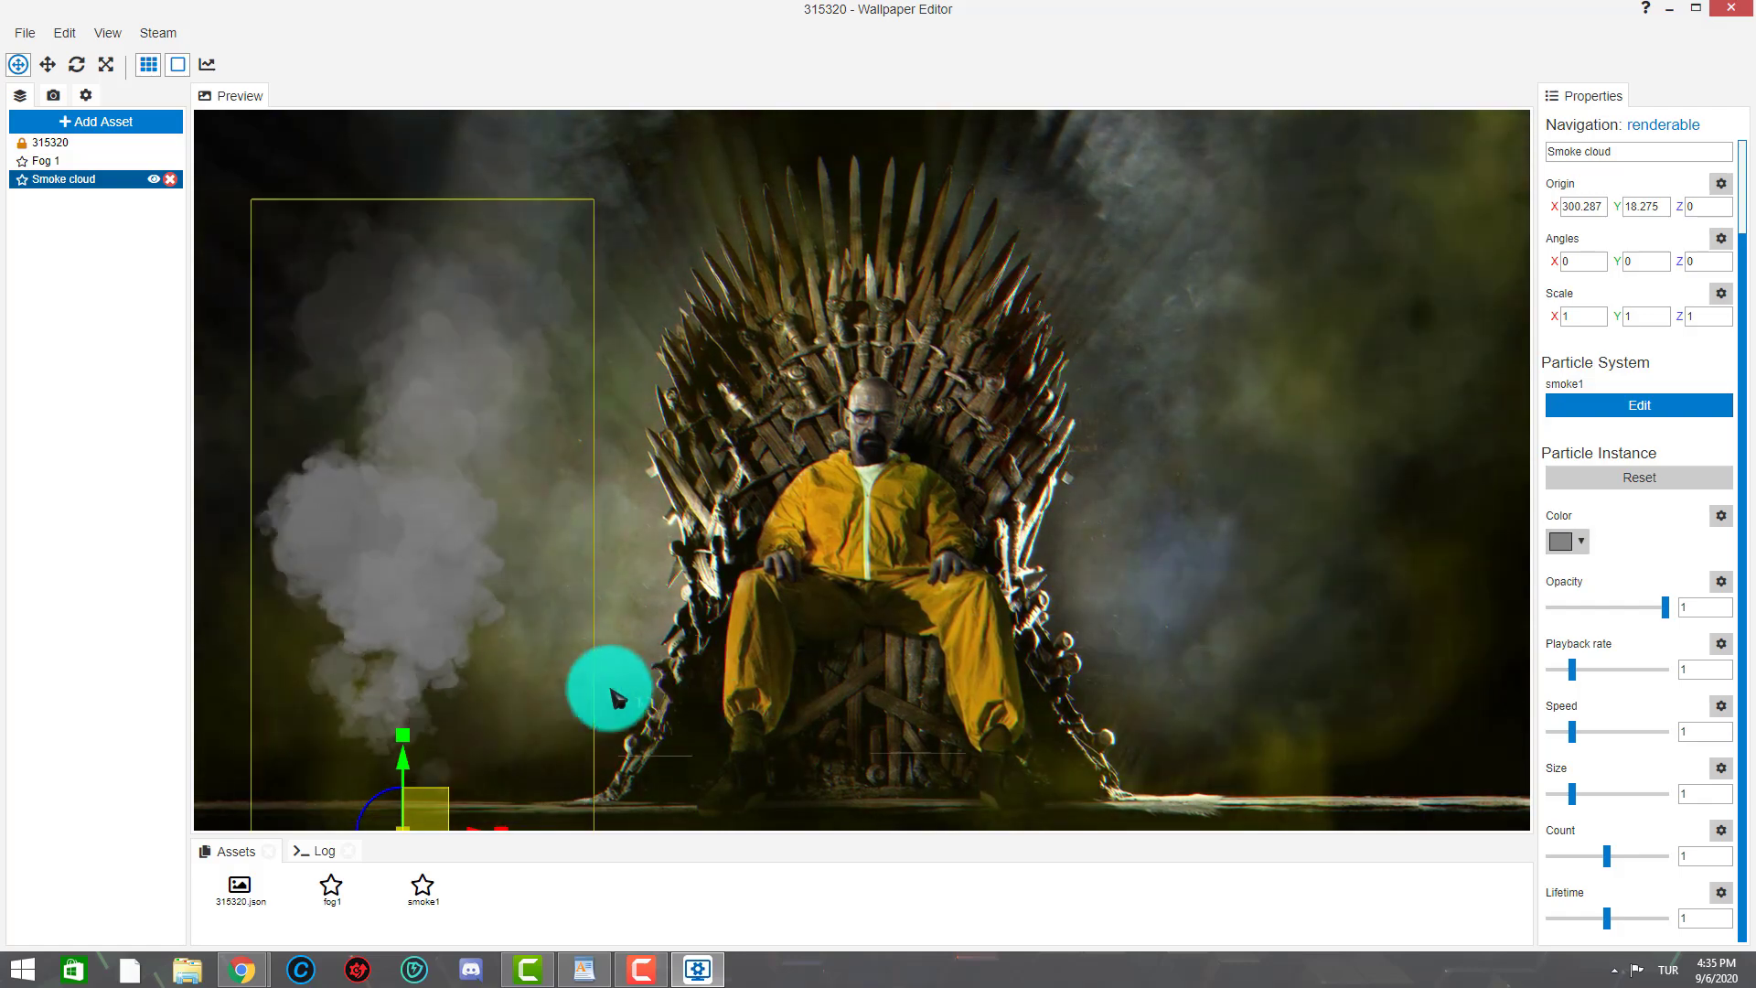
left_click(1584, 547)
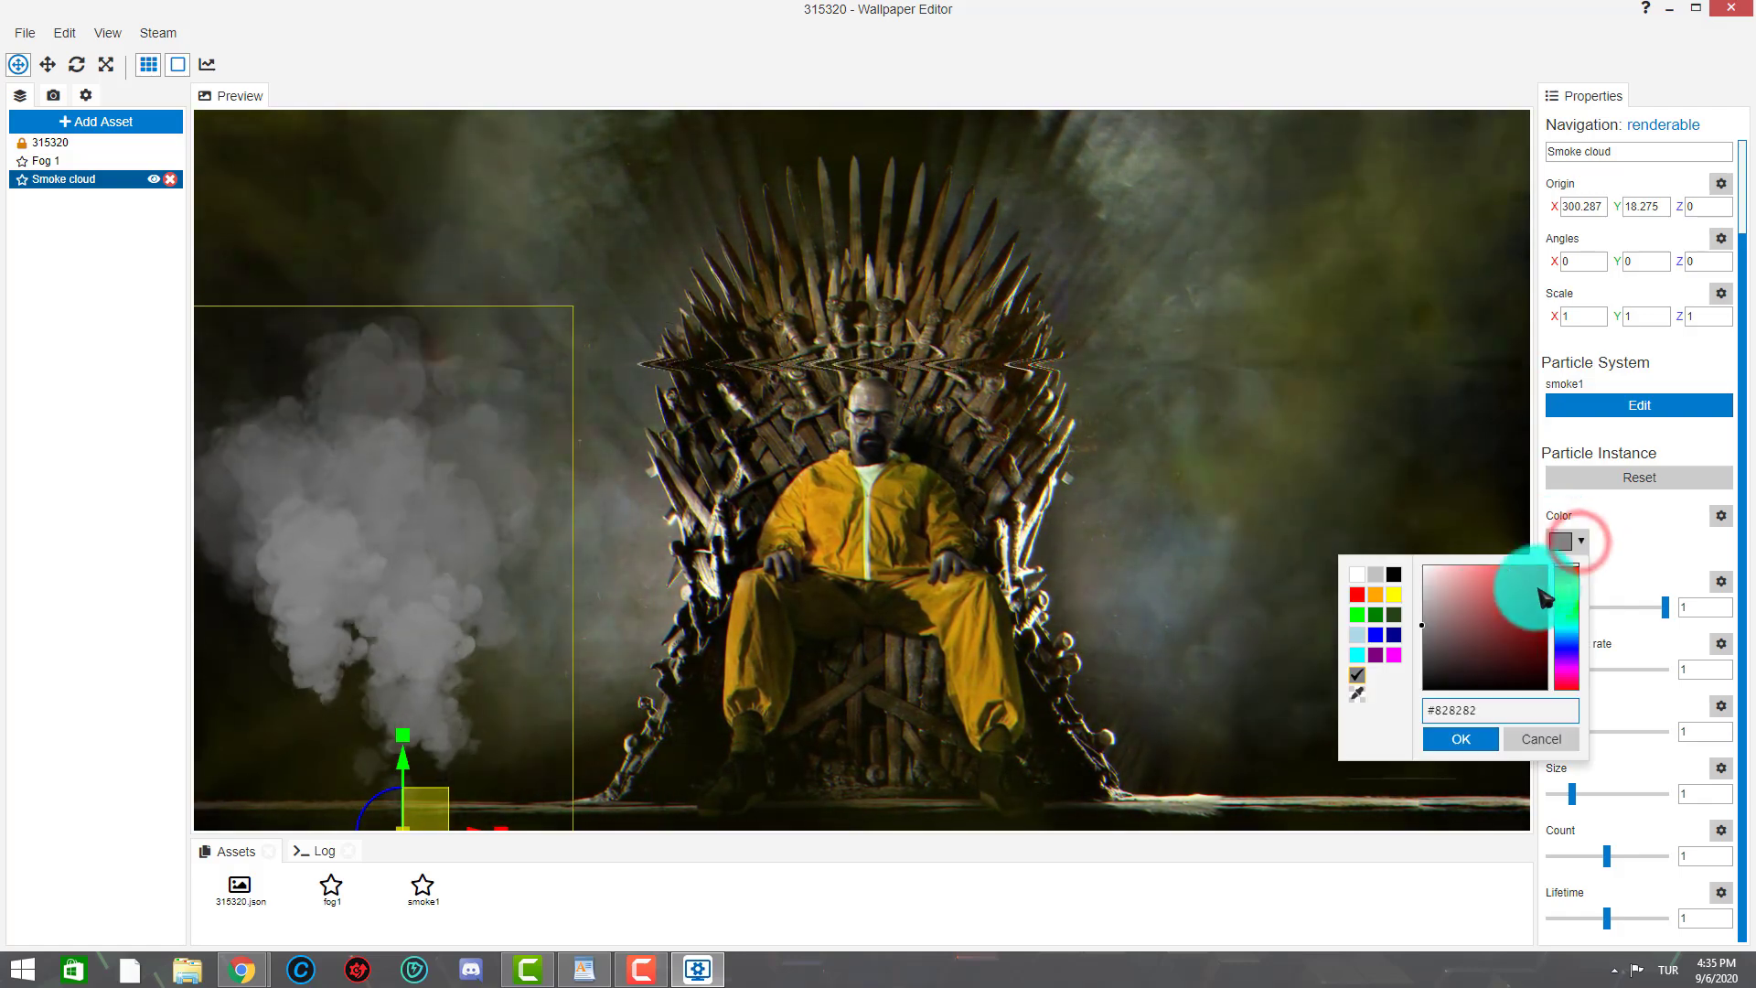
left_click(1393, 595)
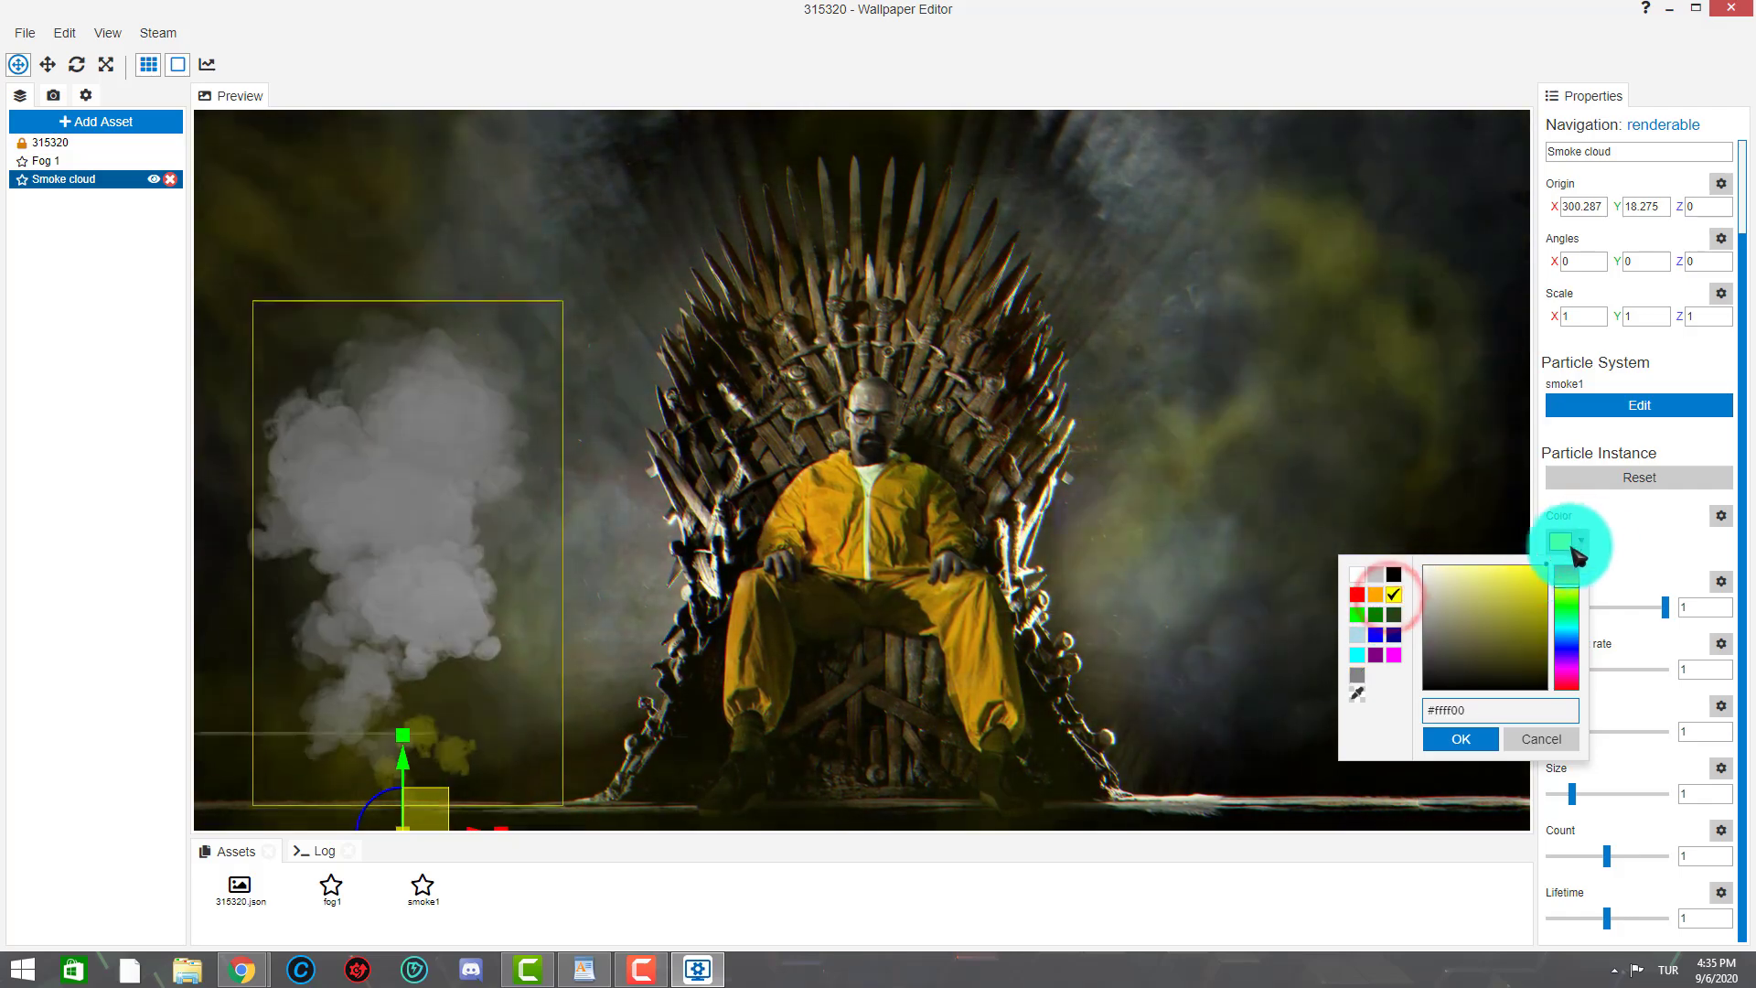
left_click(1461, 742)
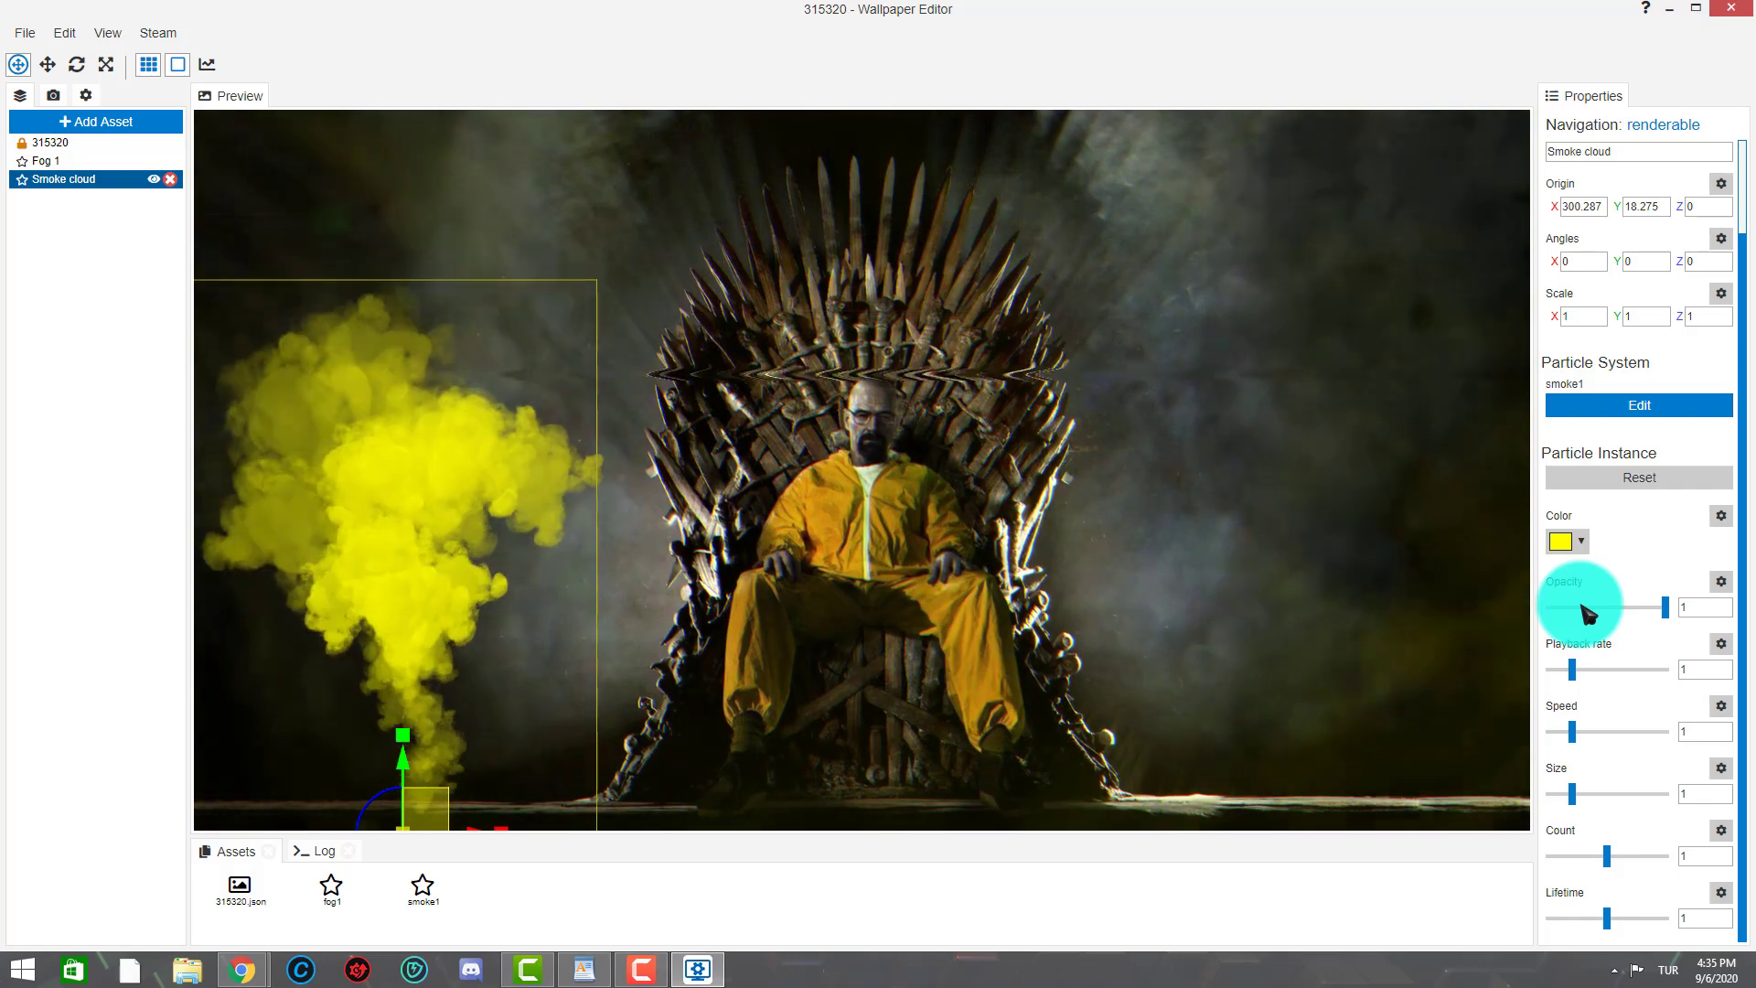
- Try cyan and blue tones, including #00e9ff and #0000ff, on the smoke cloud, and return its color to yellow (#ffff00)
left_click(1579, 539)
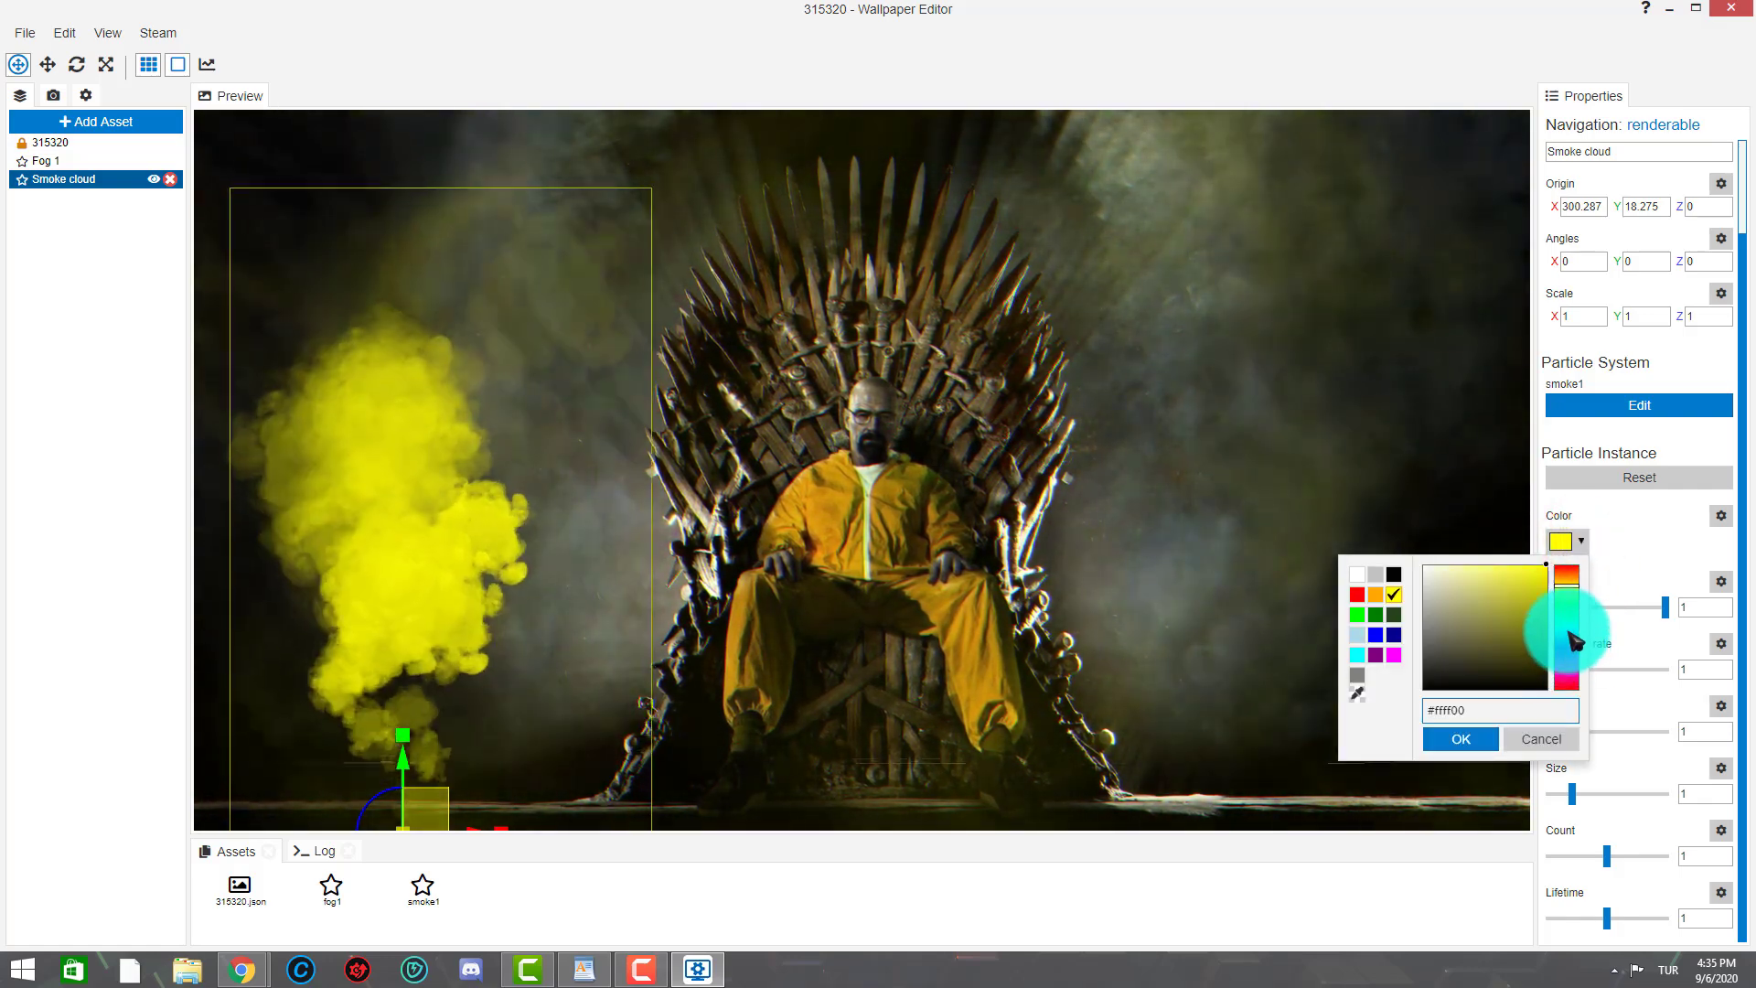
left_click(1569, 629)
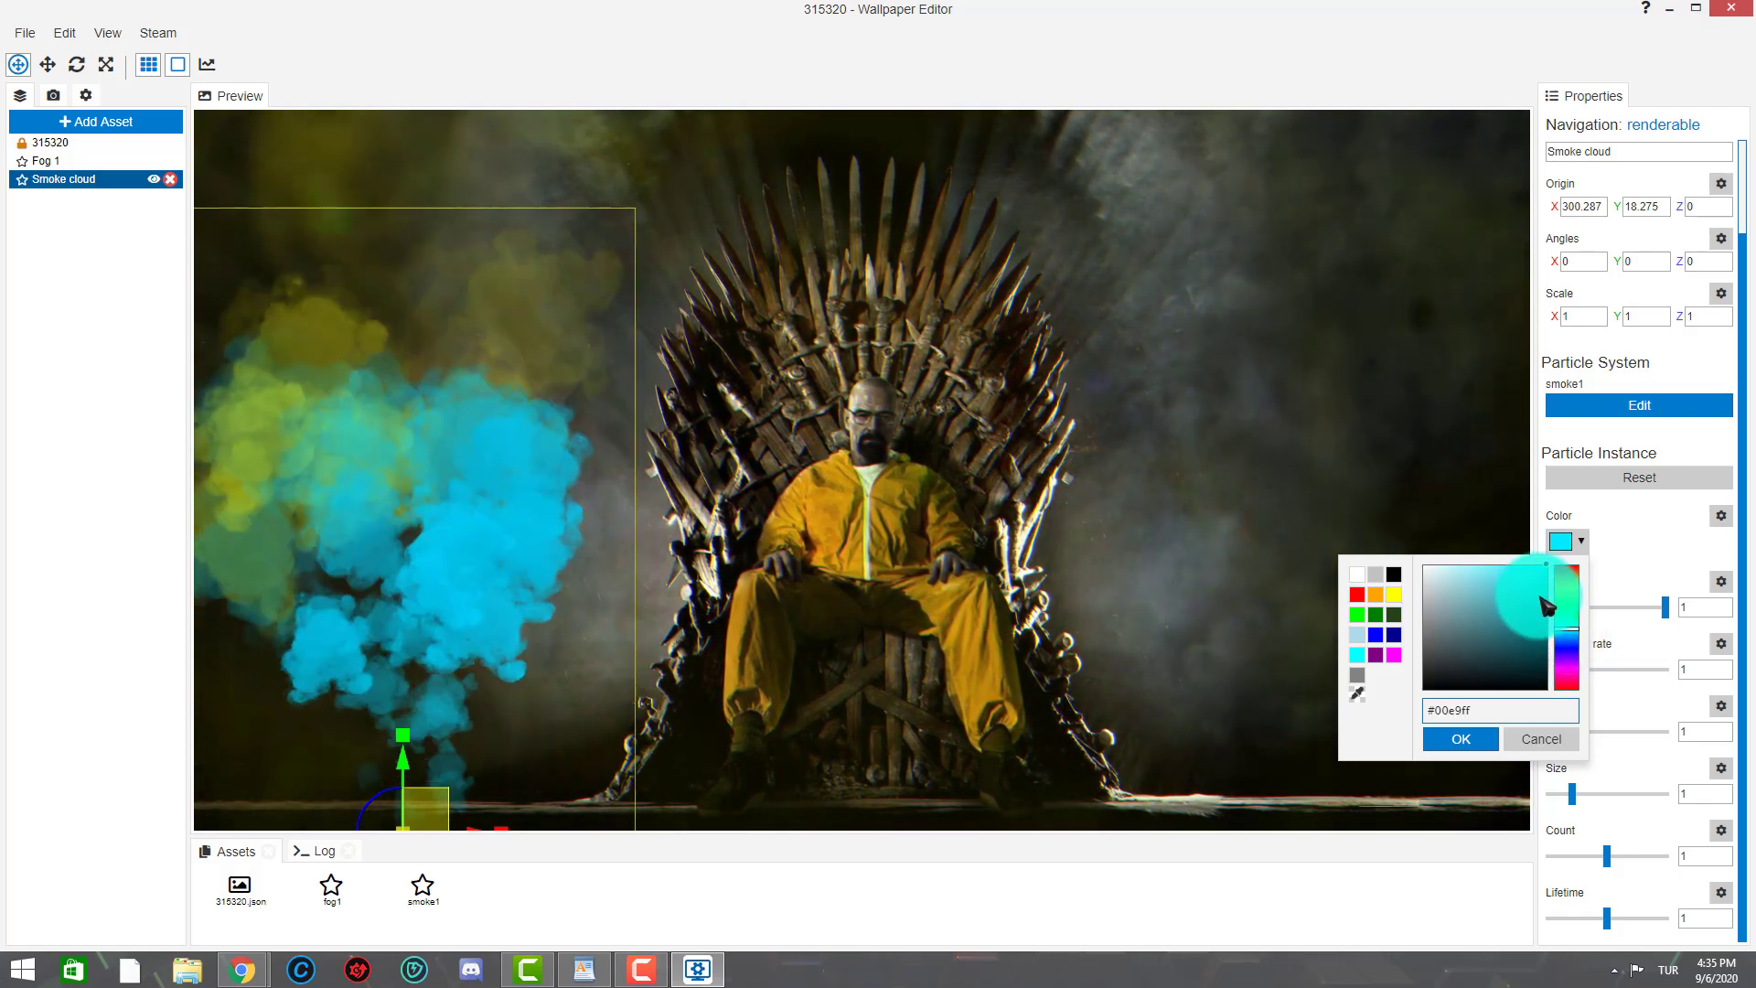
left_click(1378, 636)
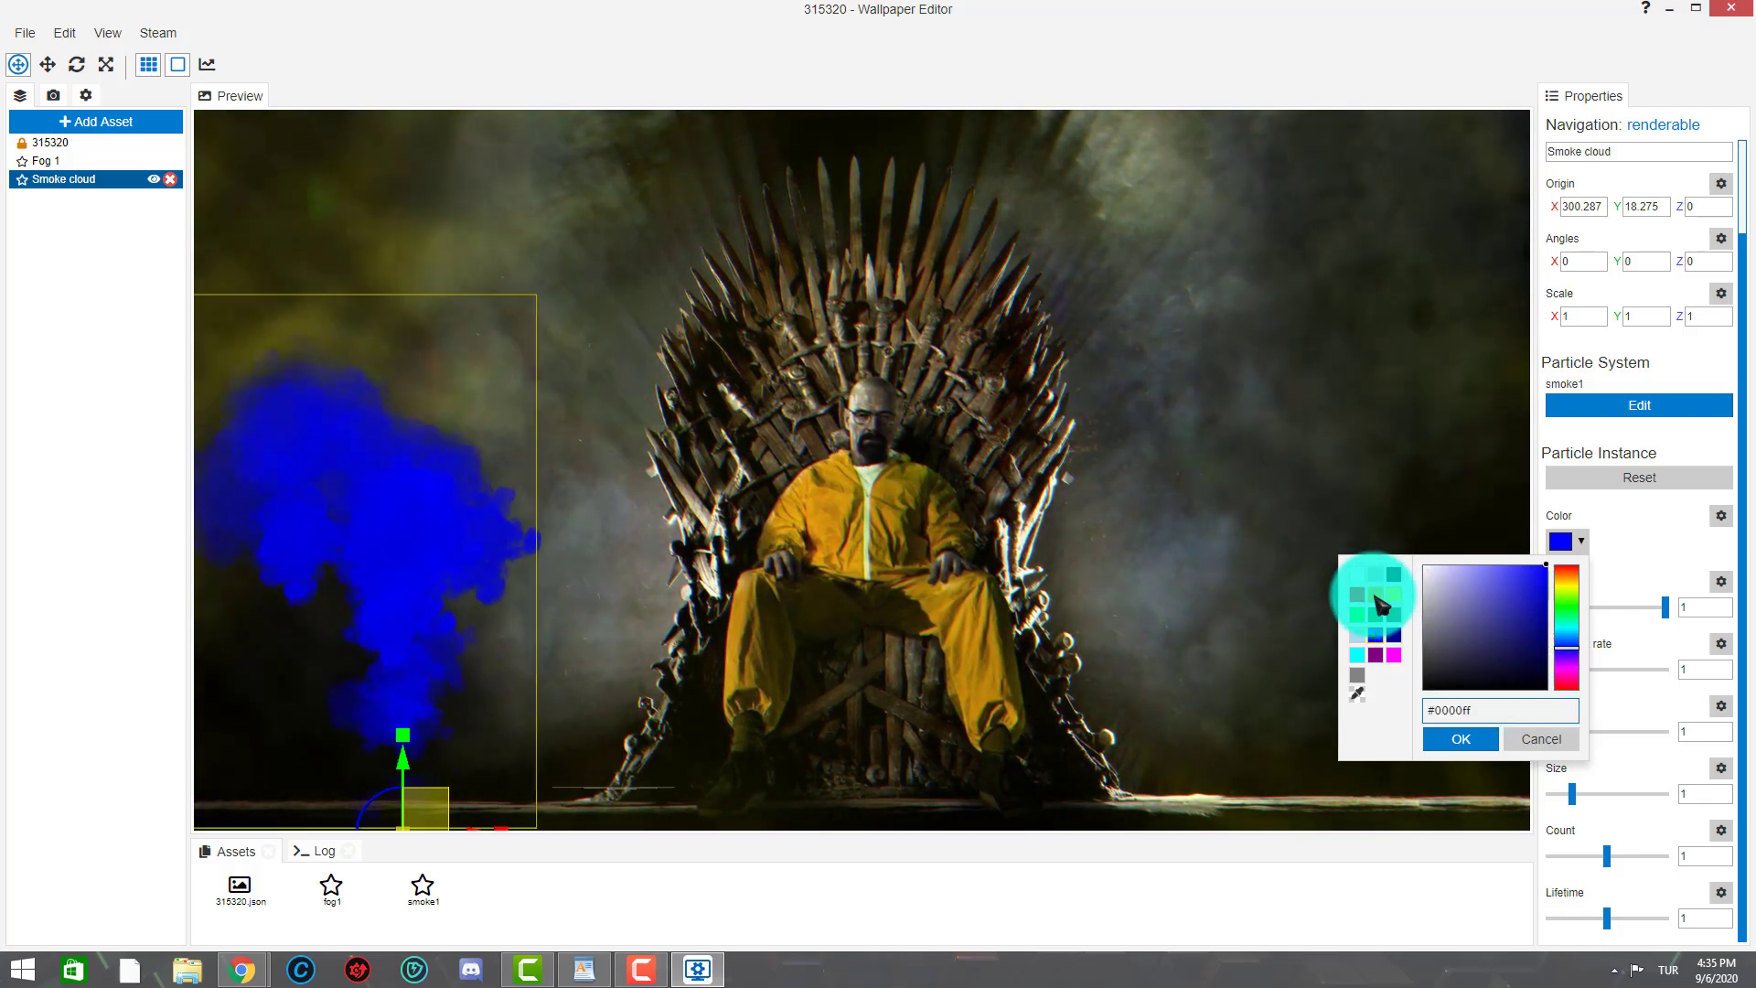
left_click(1576, 630)
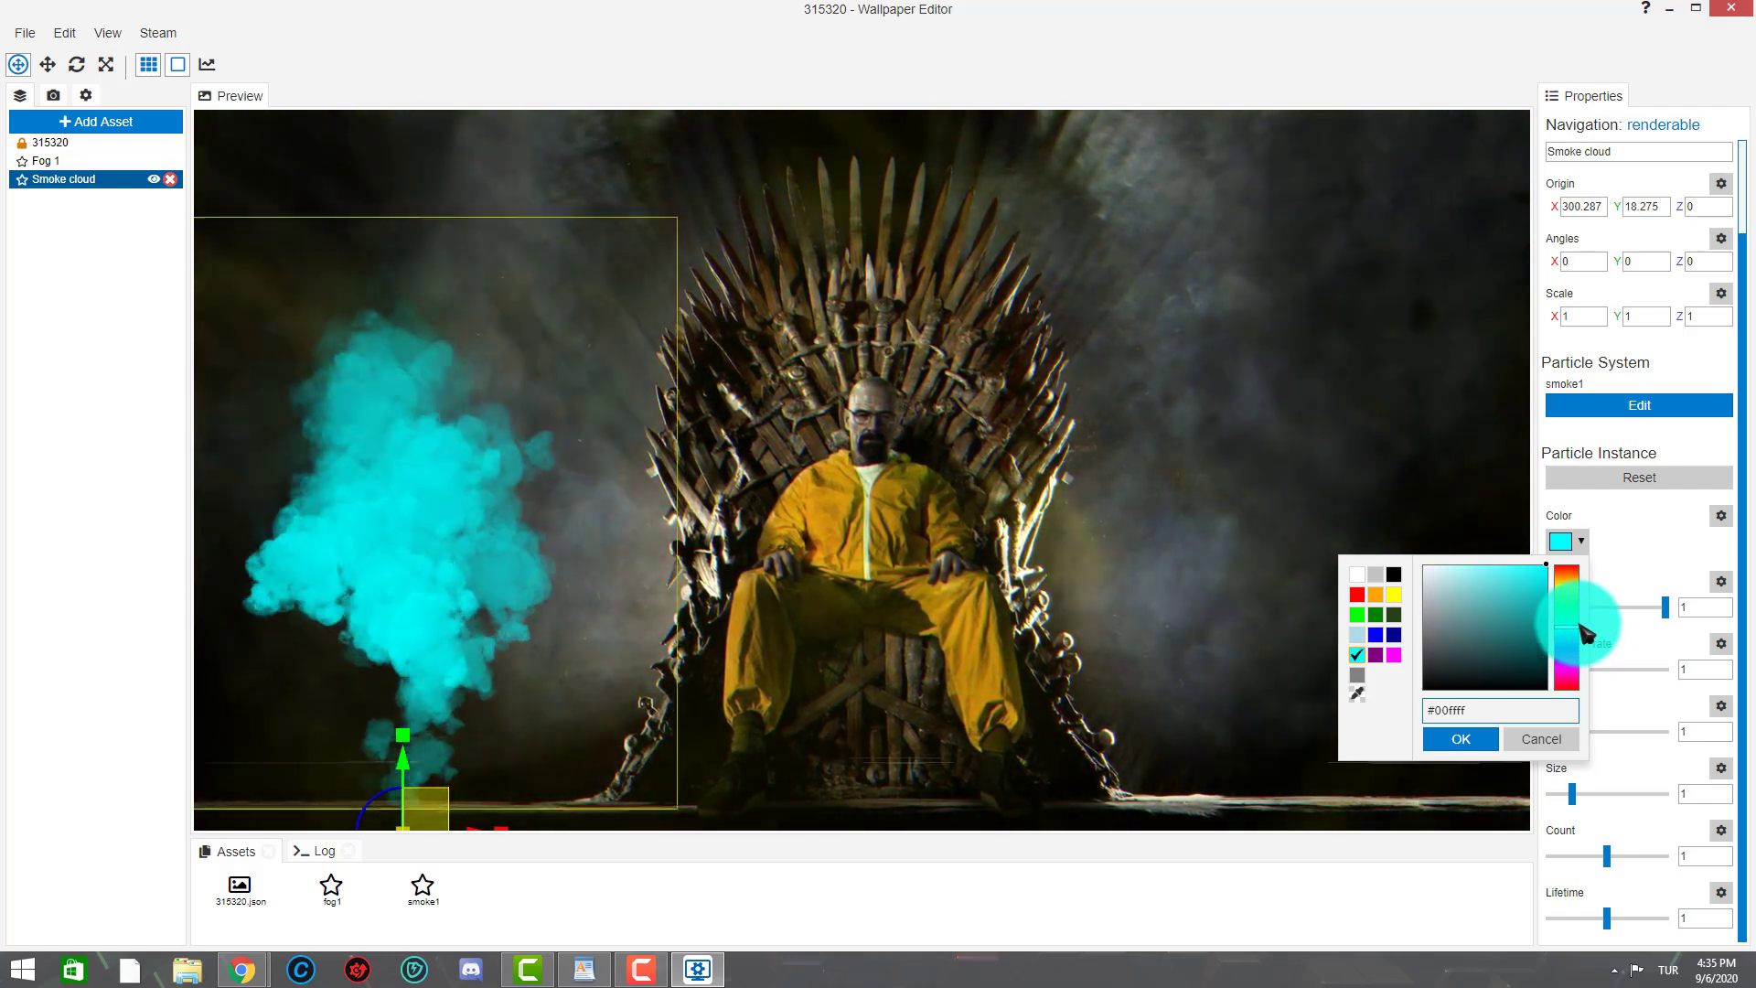
left_click(1392, 594)
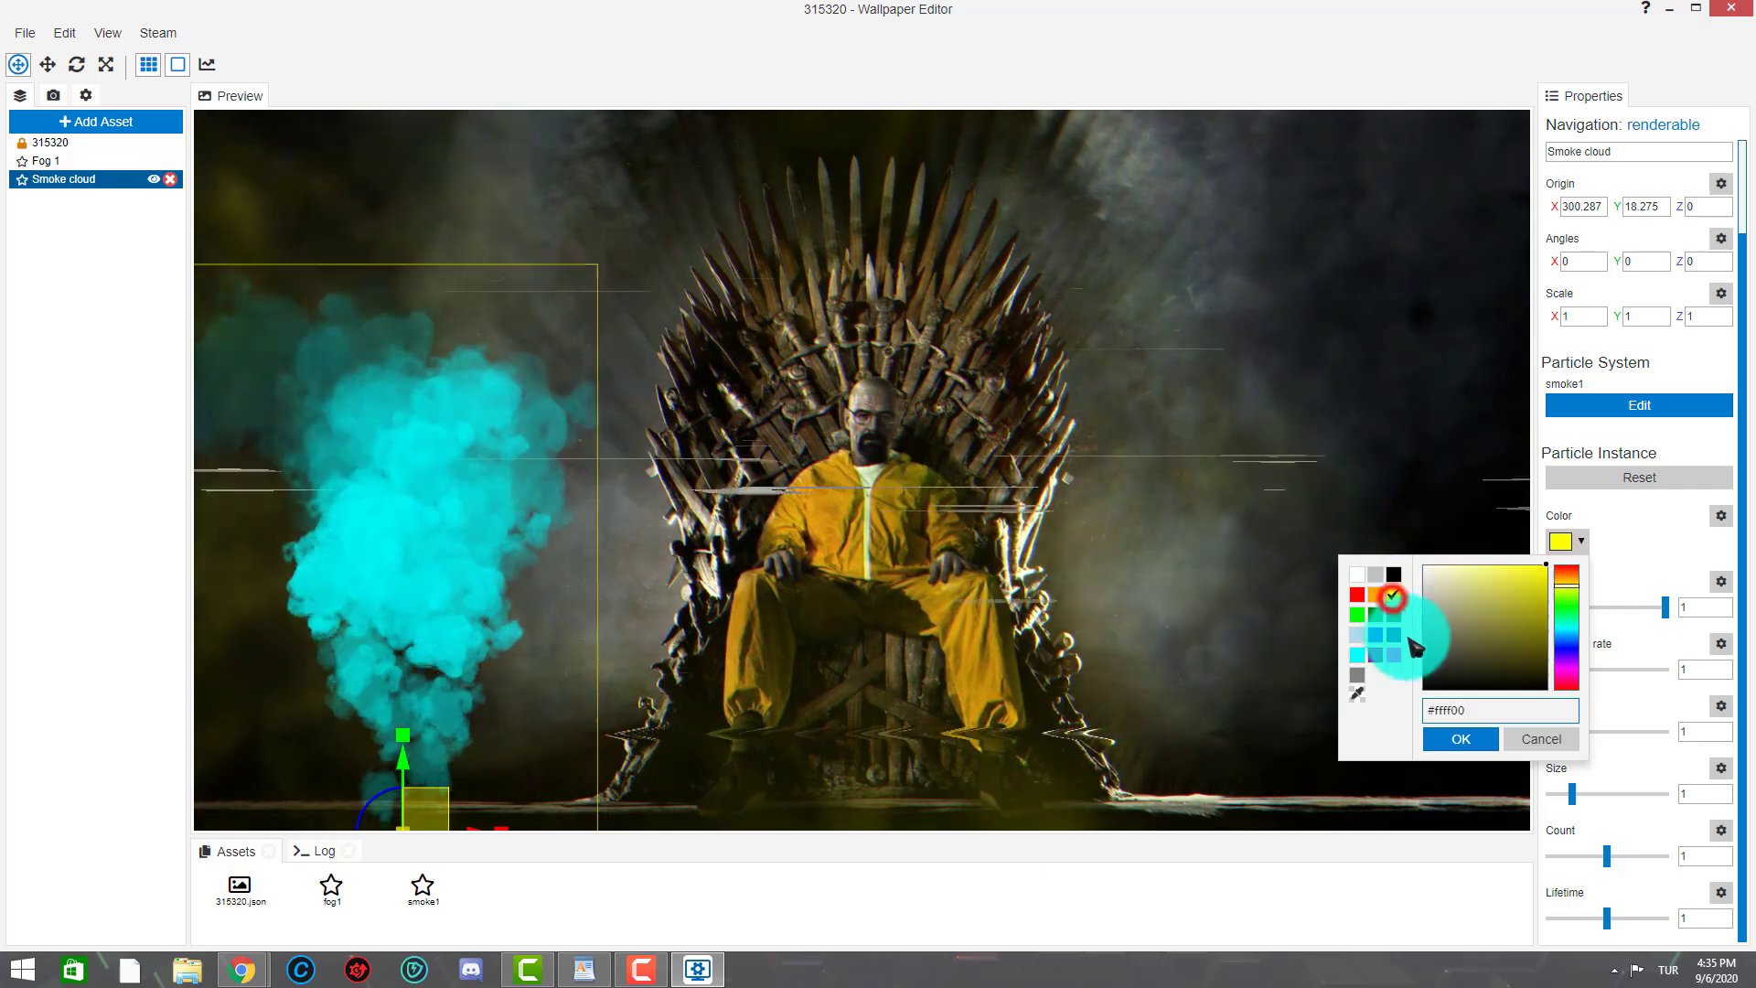
left_click(1462, 741)
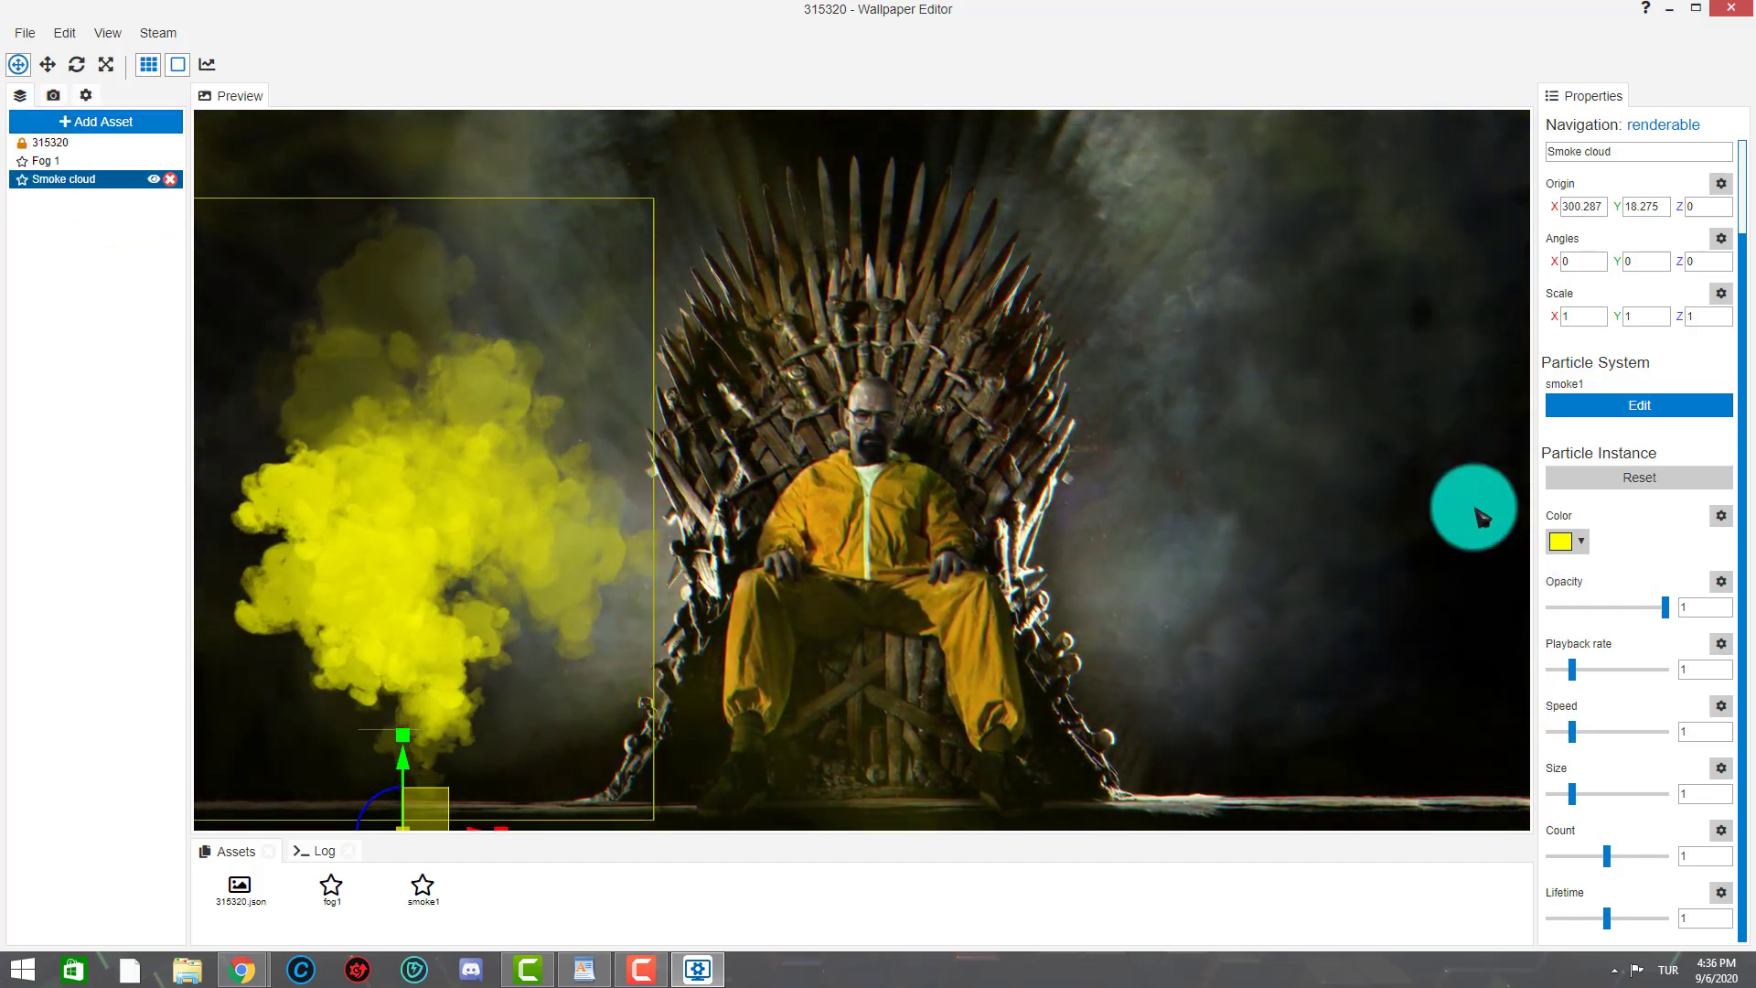
- Add a second Smoke preset asset to the scene with the Smoke cloud variant
left_click(68, 117)
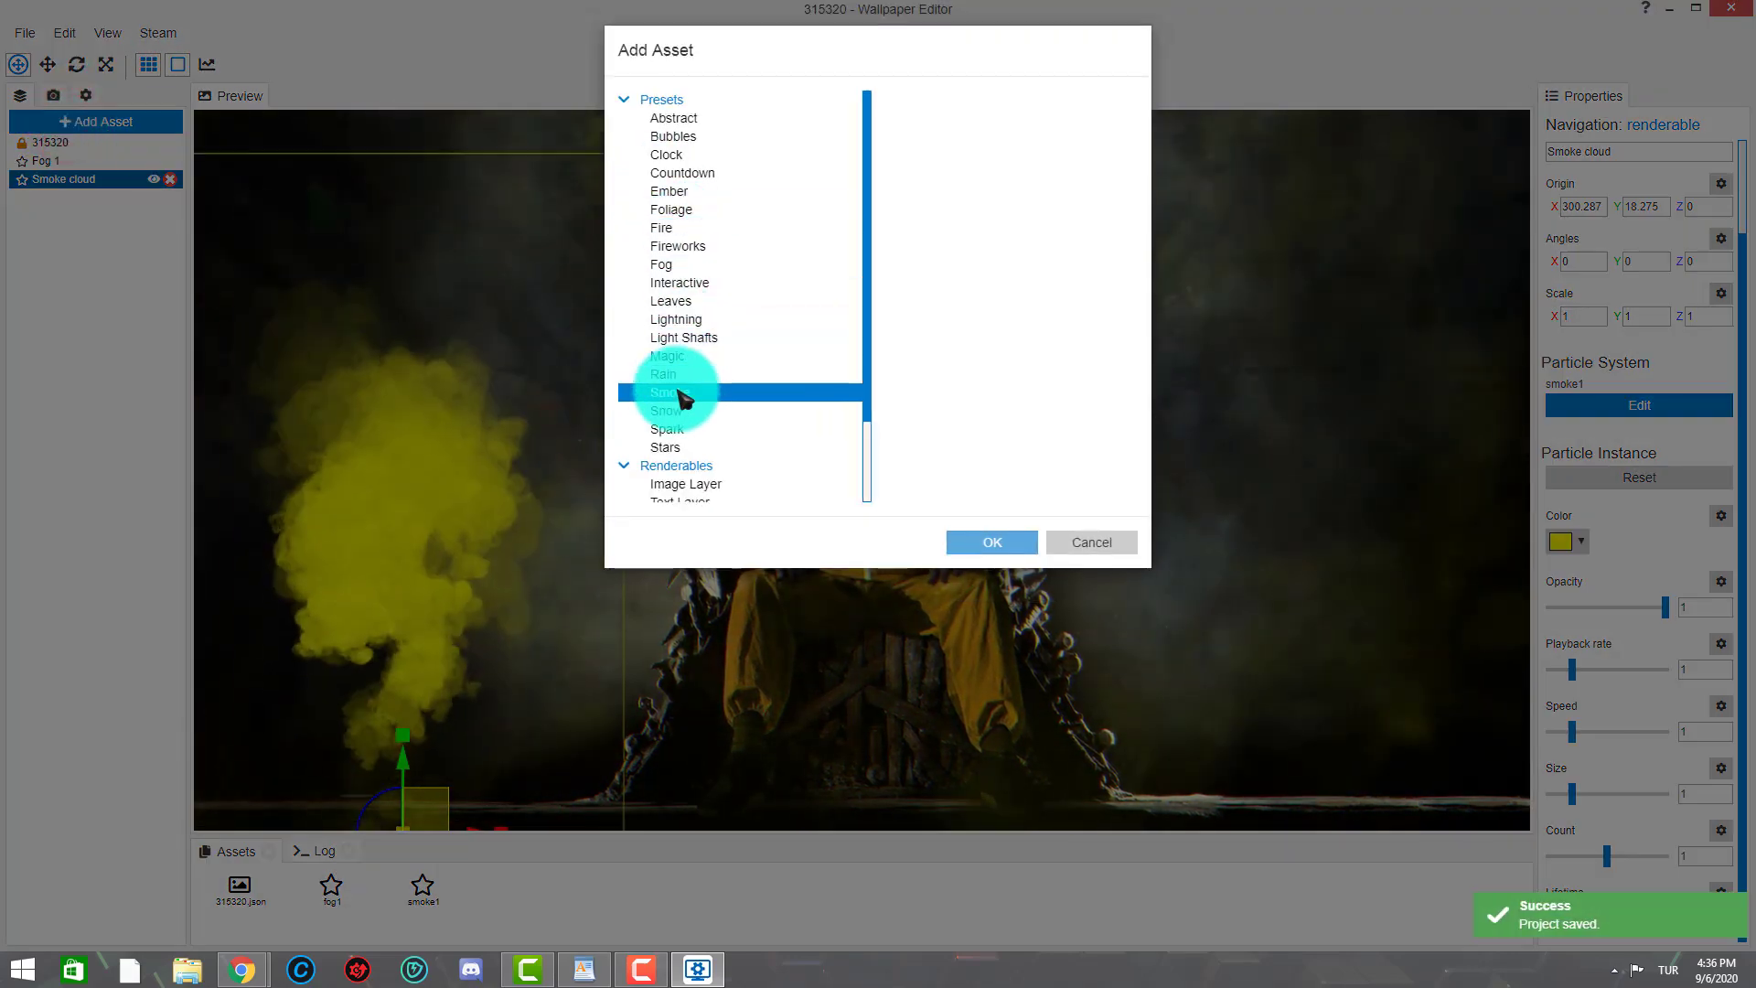
left_click(677, 393)
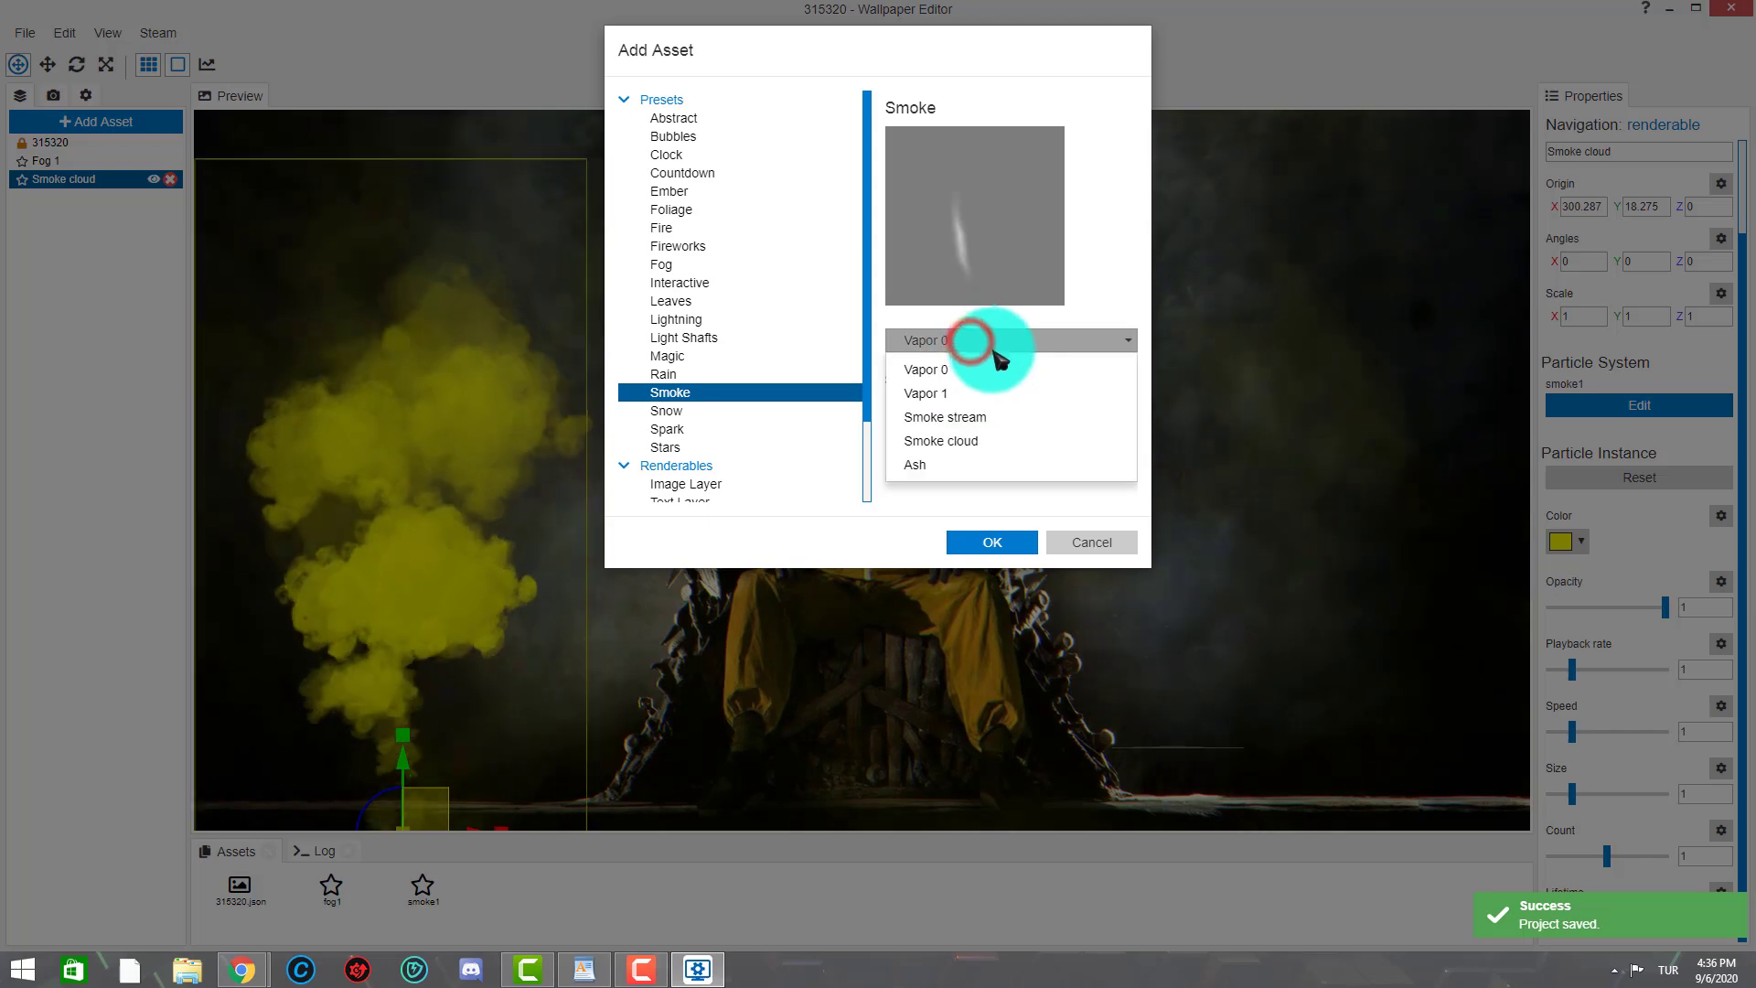
left_click(955, 440)
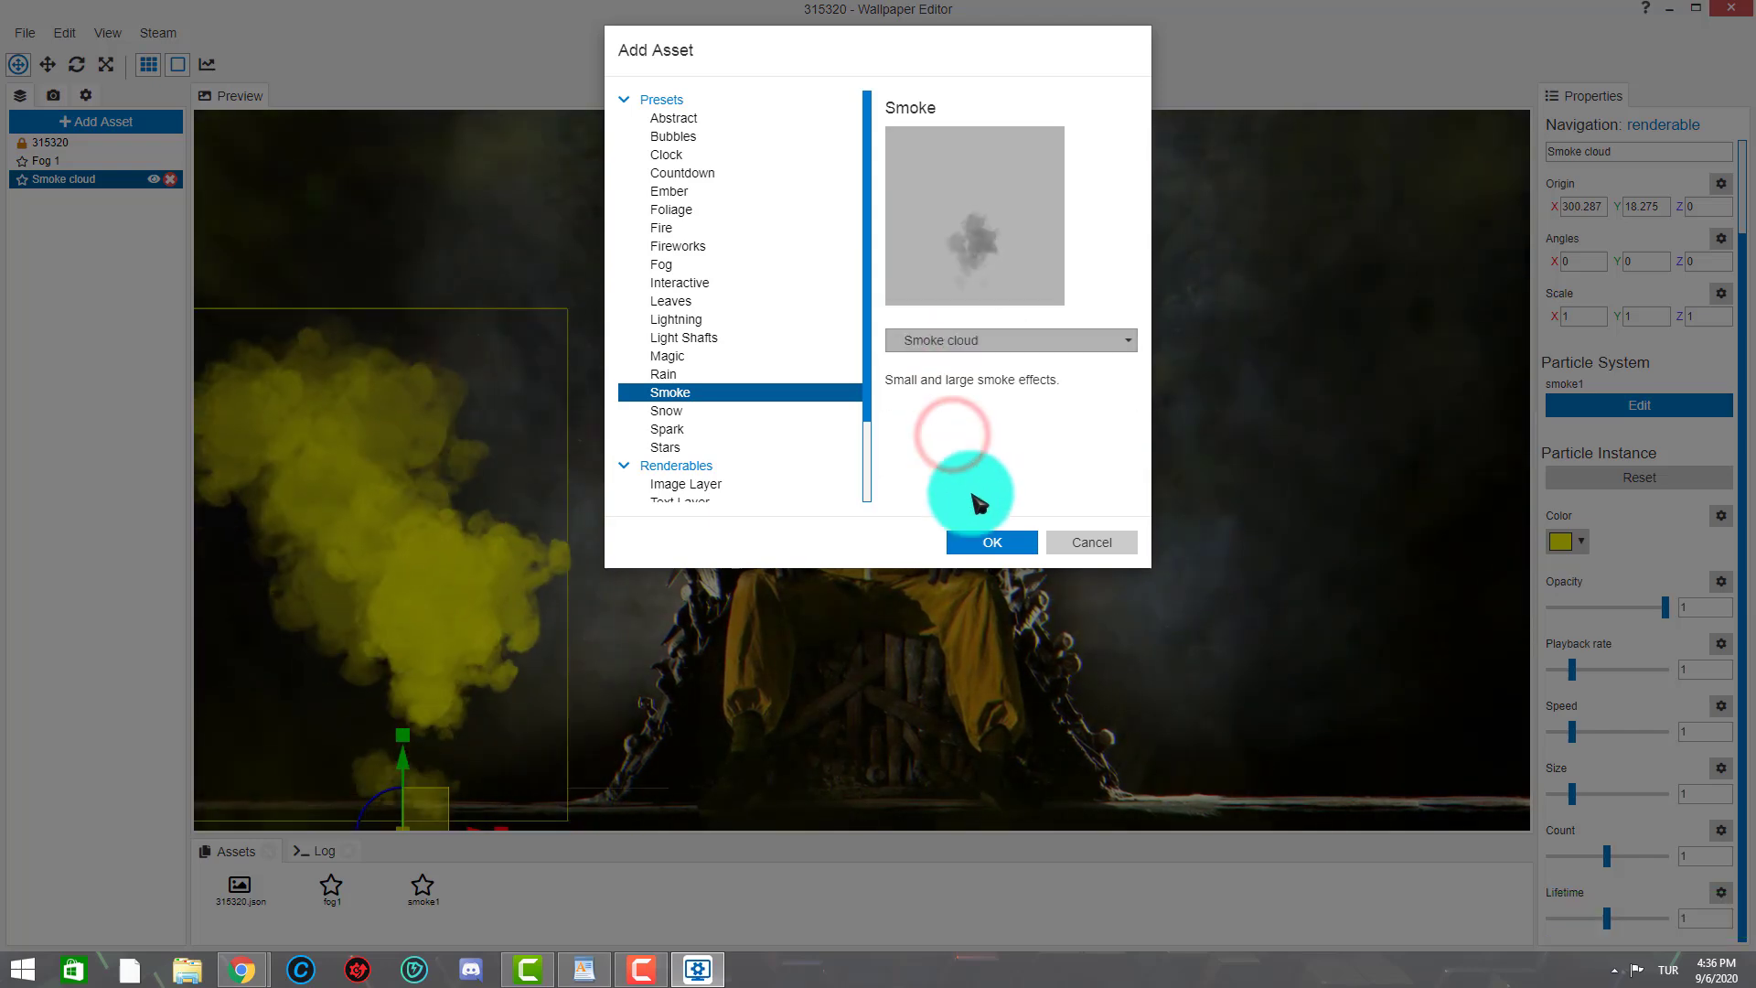
left_click(983, 543)
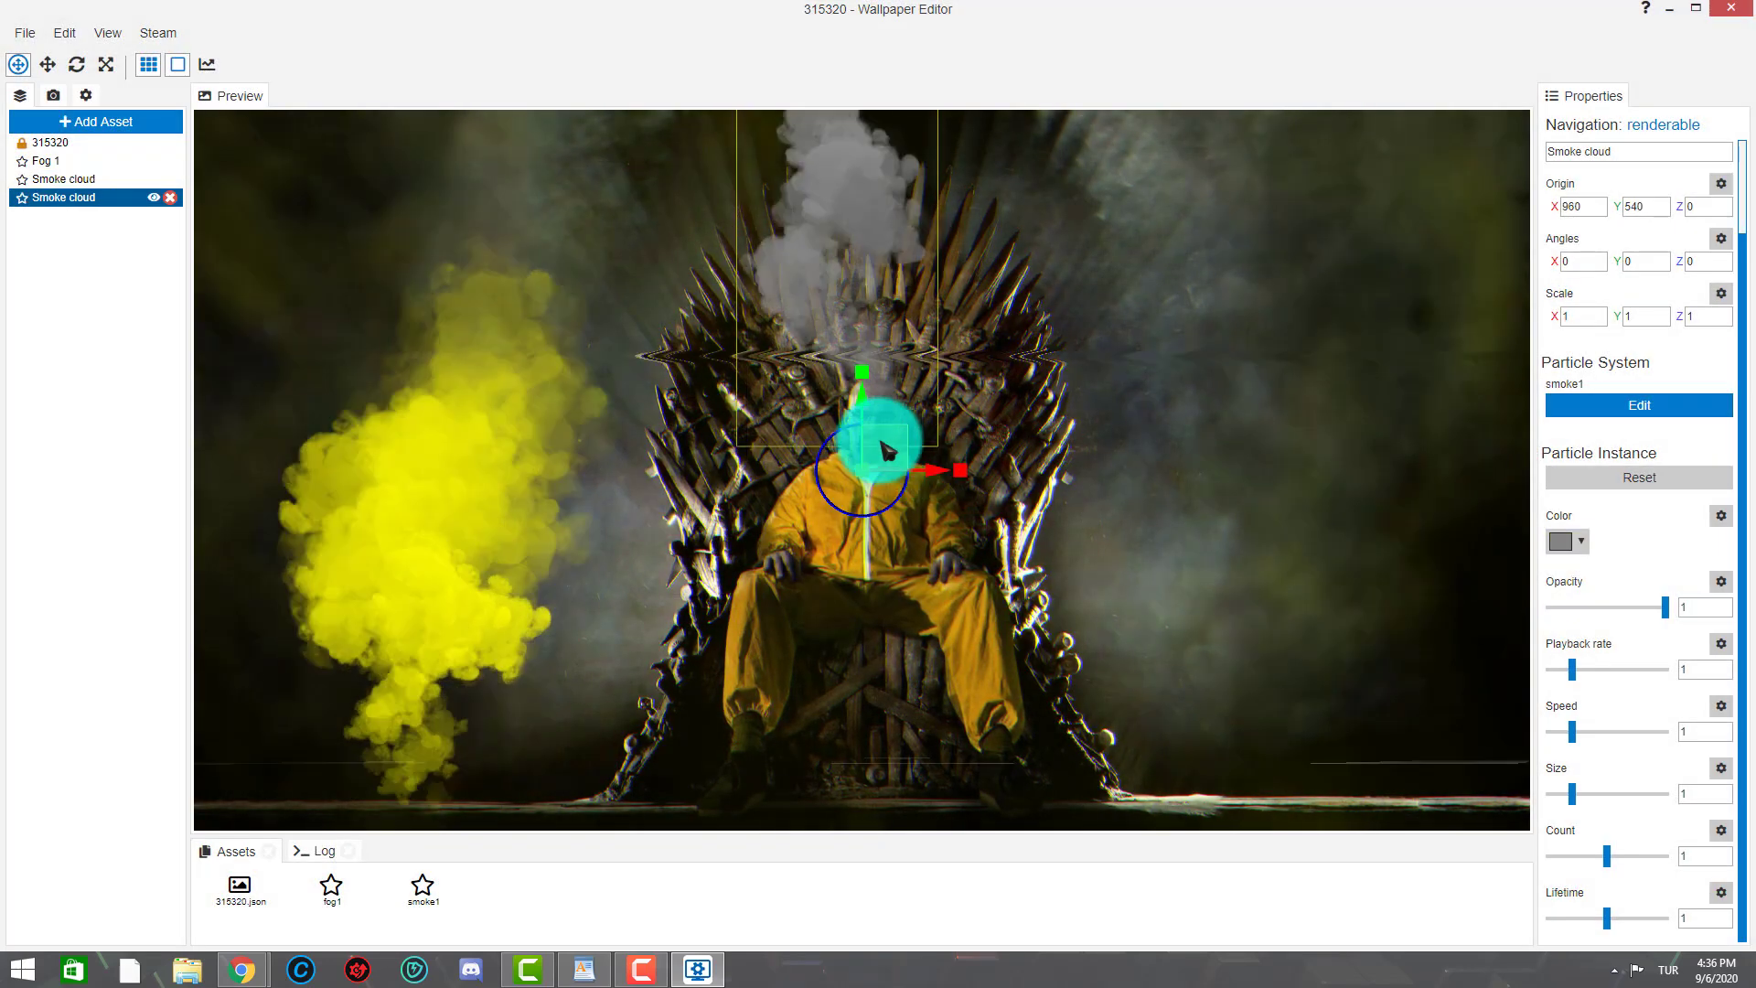
- Move the second smoke cloud to the image's lower right, about X 1678, Y -8, and set its color to yellow
left_click_drag(933, 478, 1408, 826)
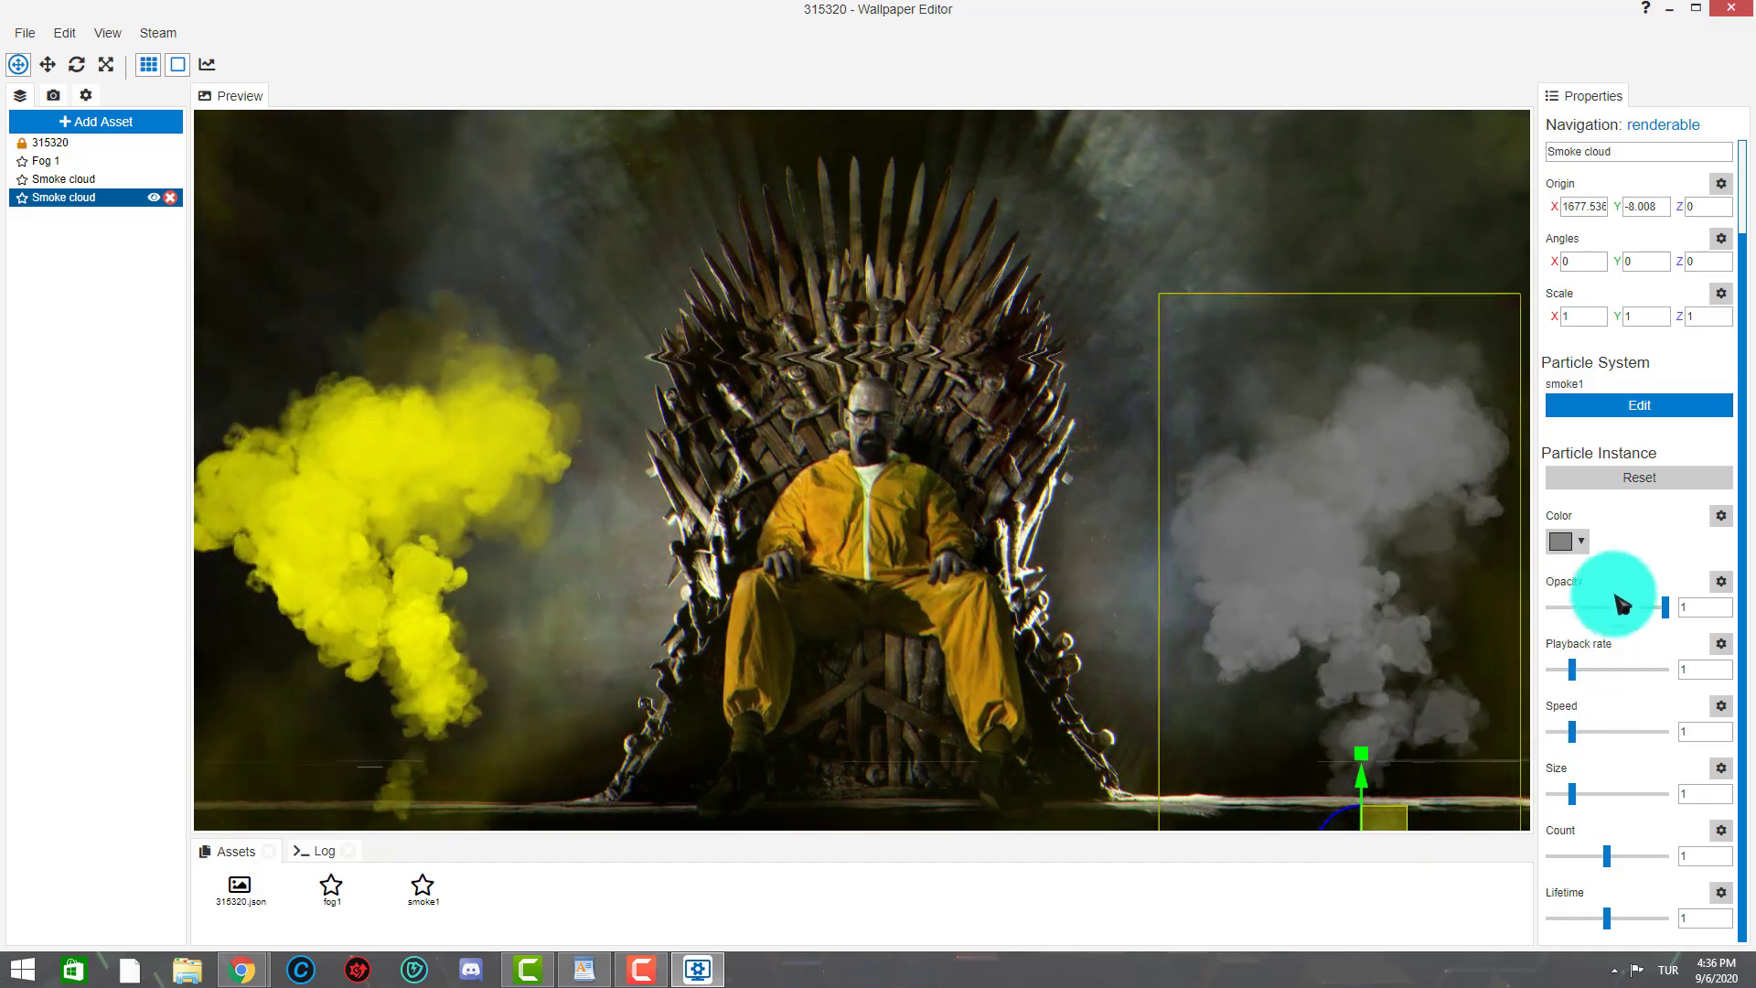
left_click(1580, 540)
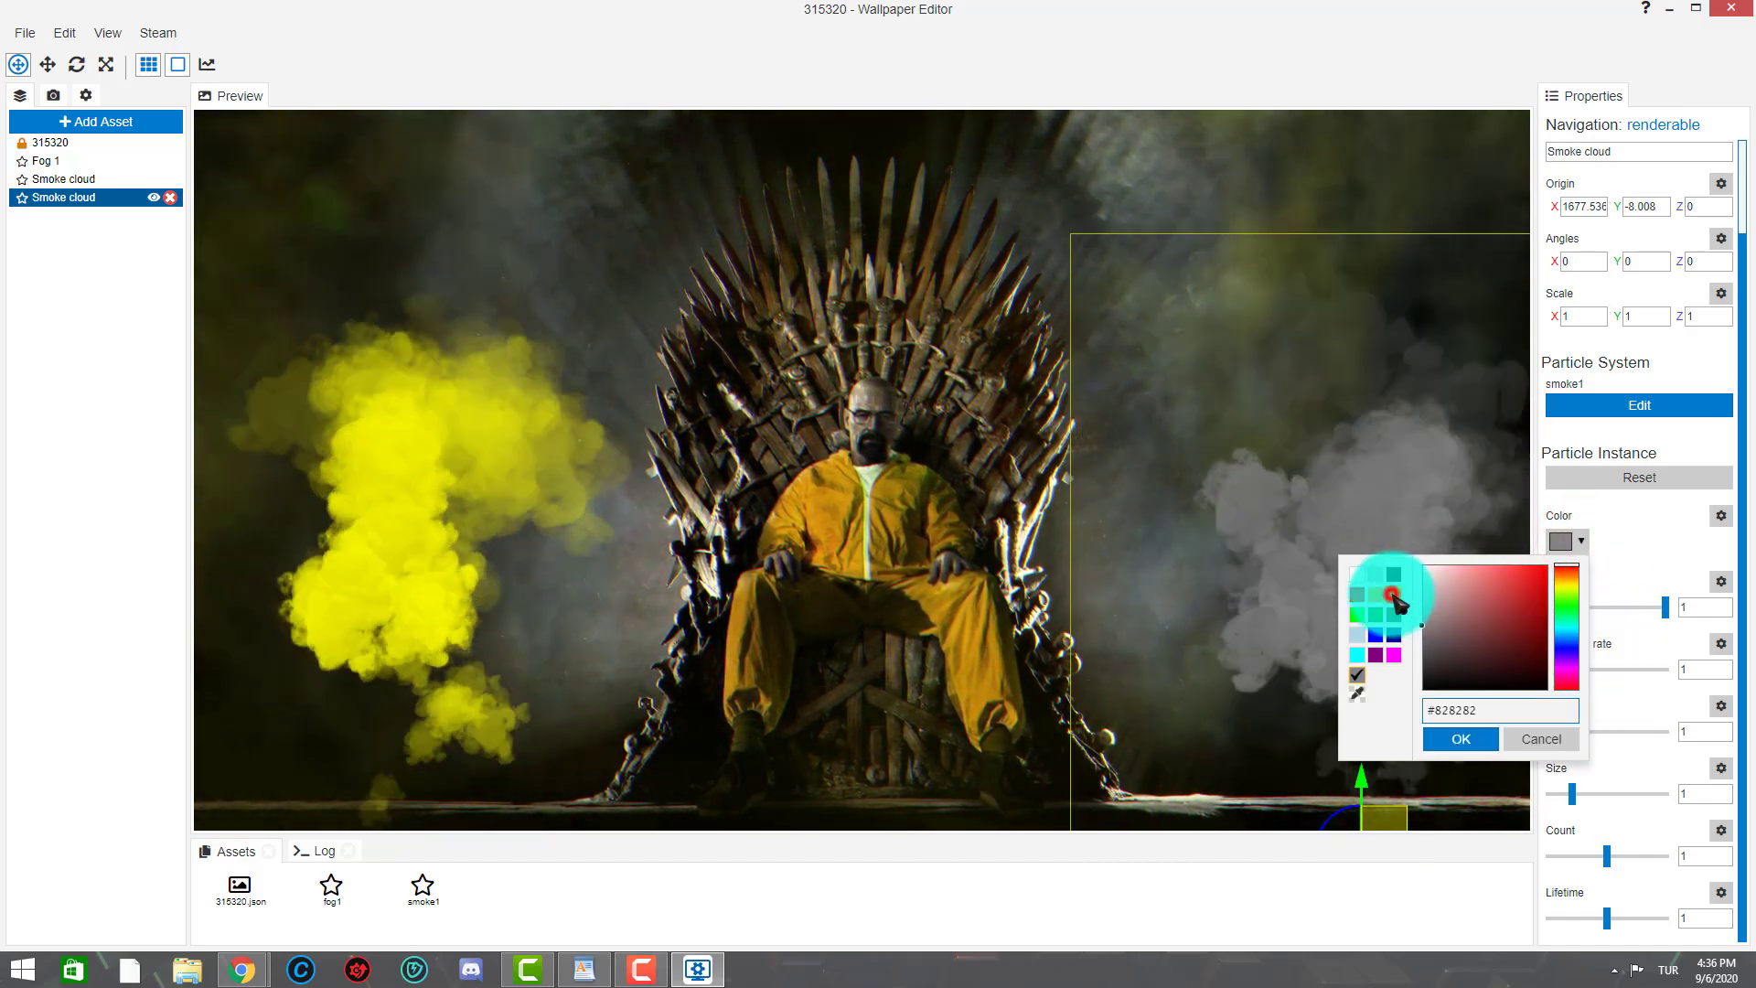
left_click(1460, 739)
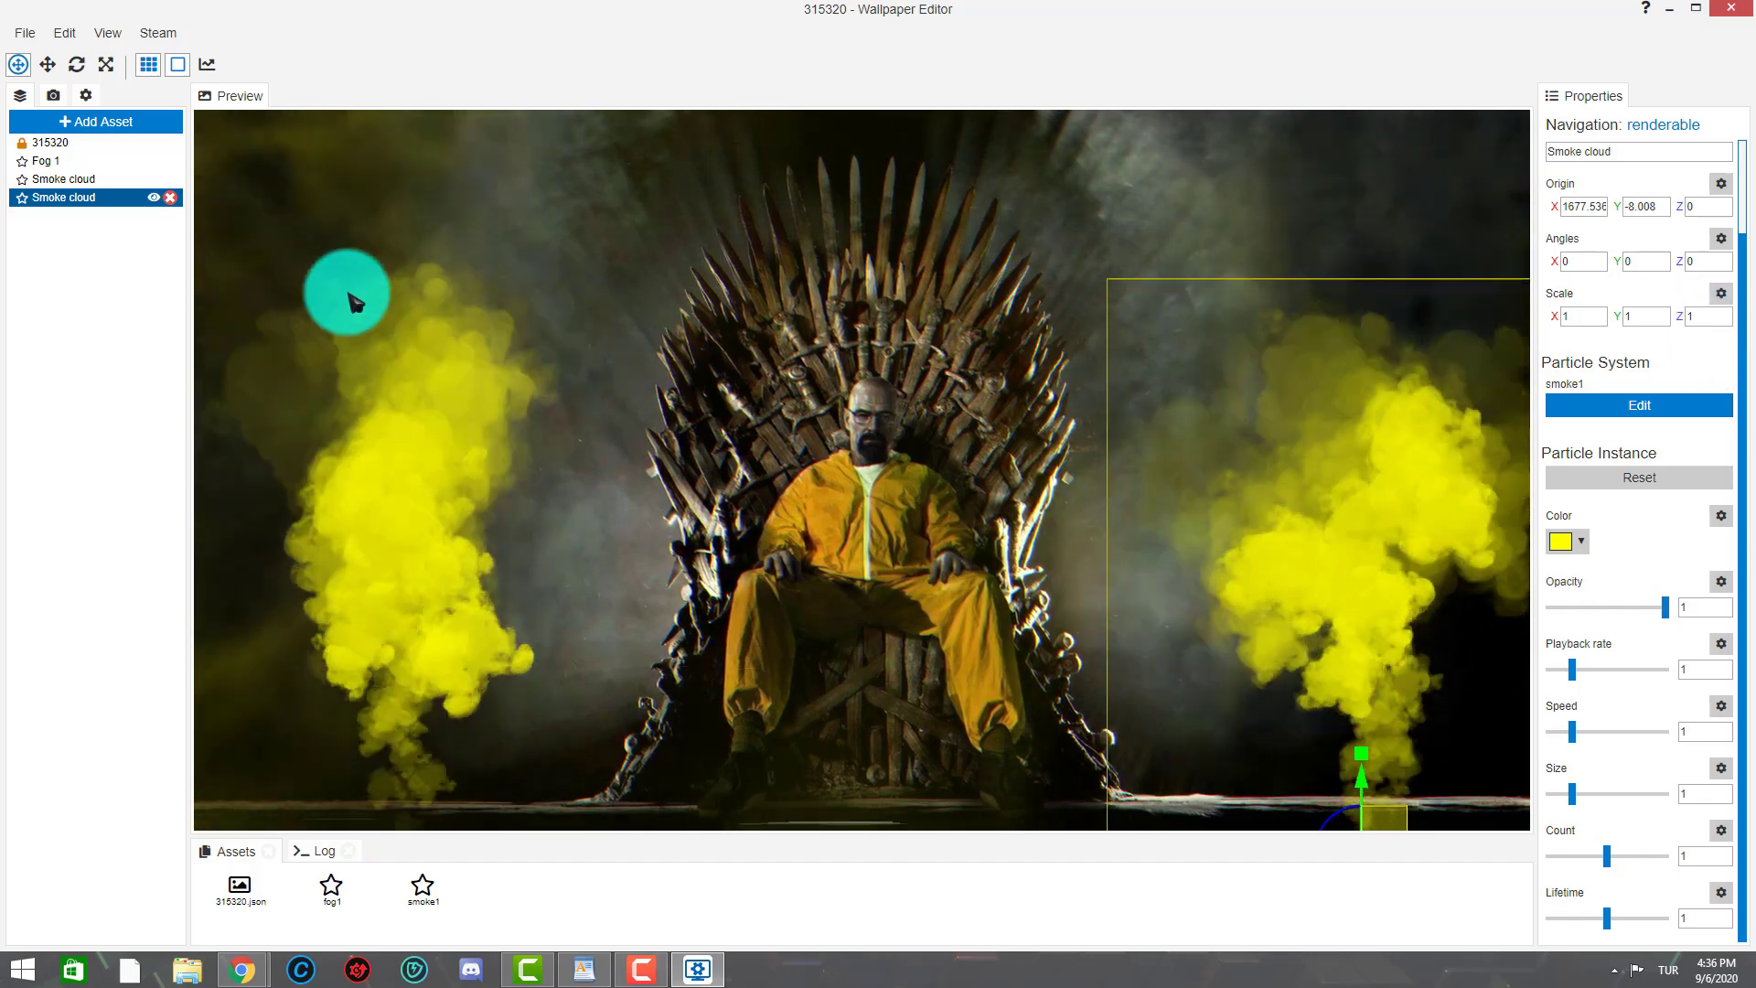
- Save the wallpaper project and select the first Smoke cloud layer on its own
left_click_drag(47, 145, 53, 164)
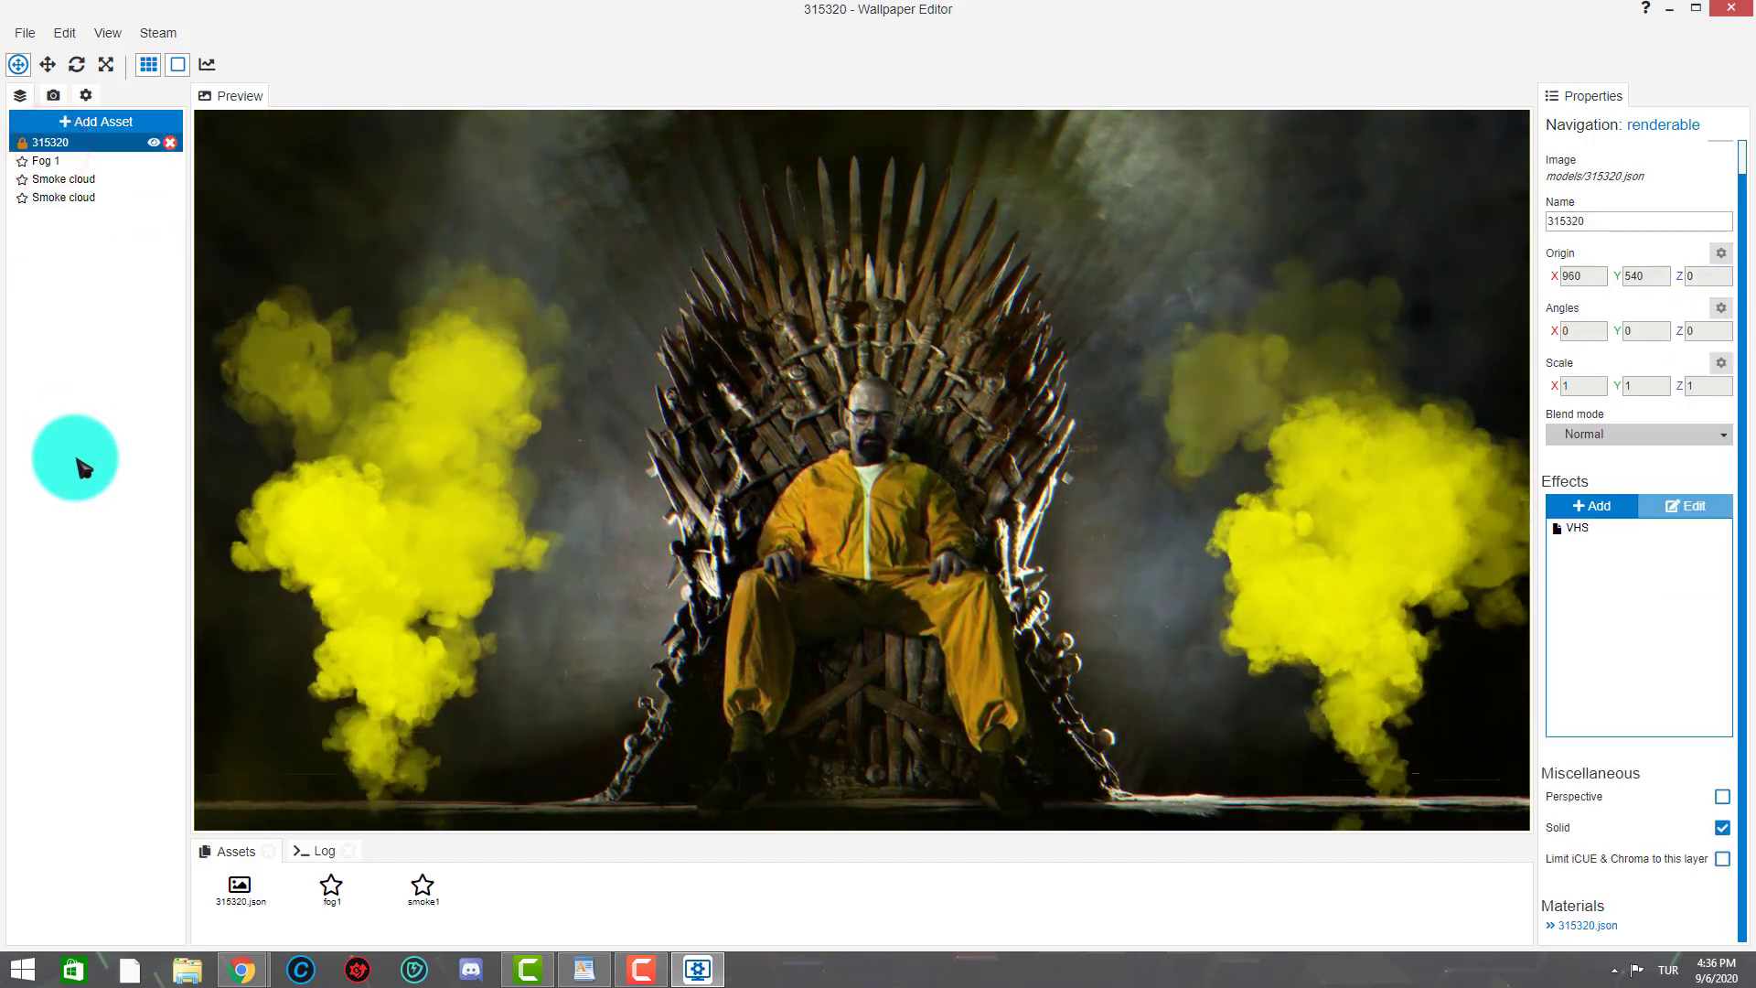
key("ctrl+s")
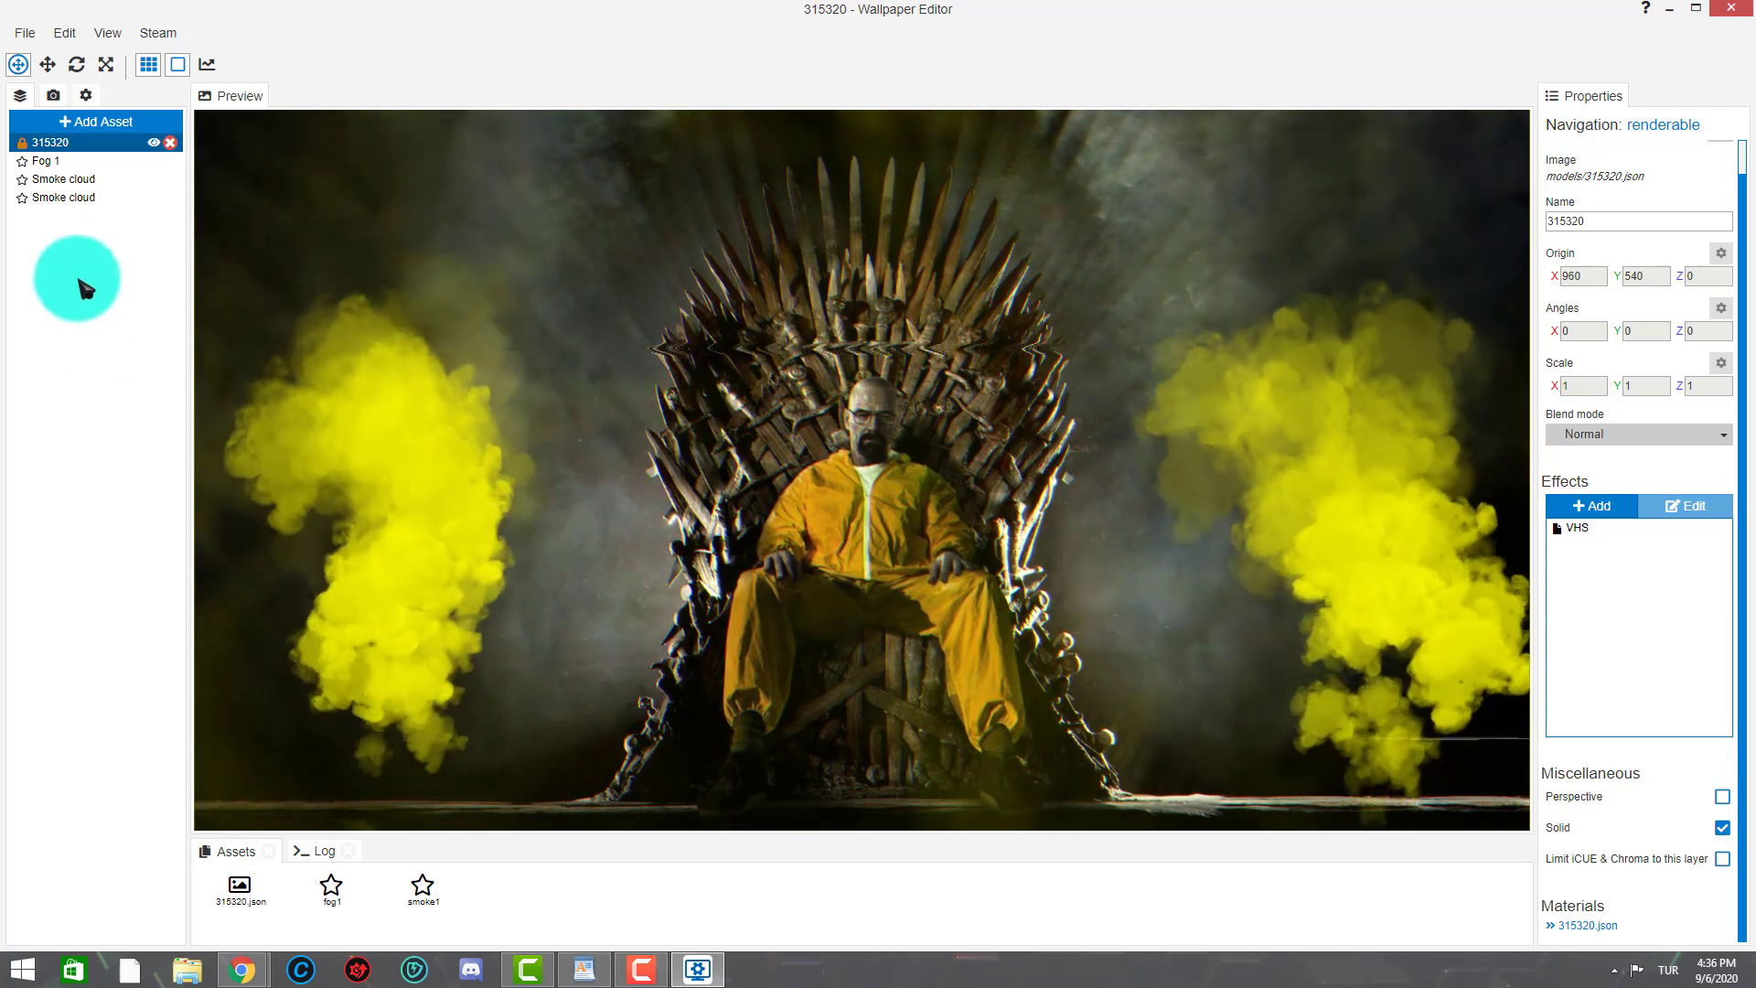
left_click(55, 161, "ctrl")
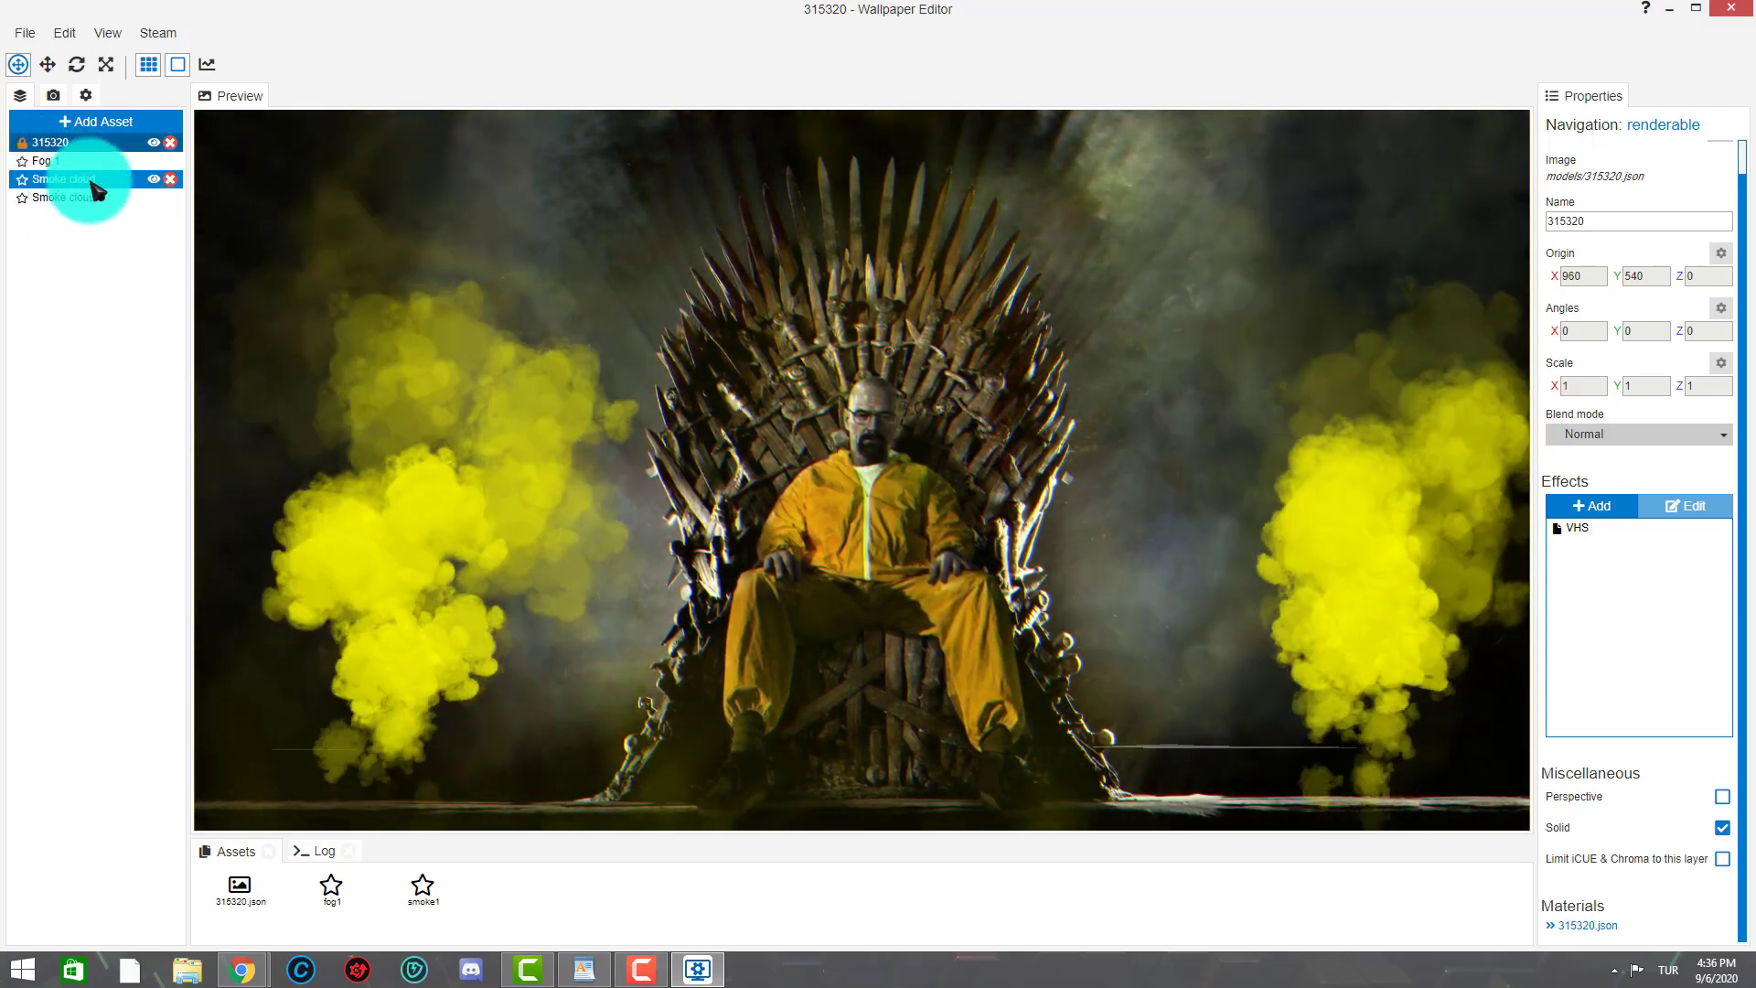
left_click(87, 181)
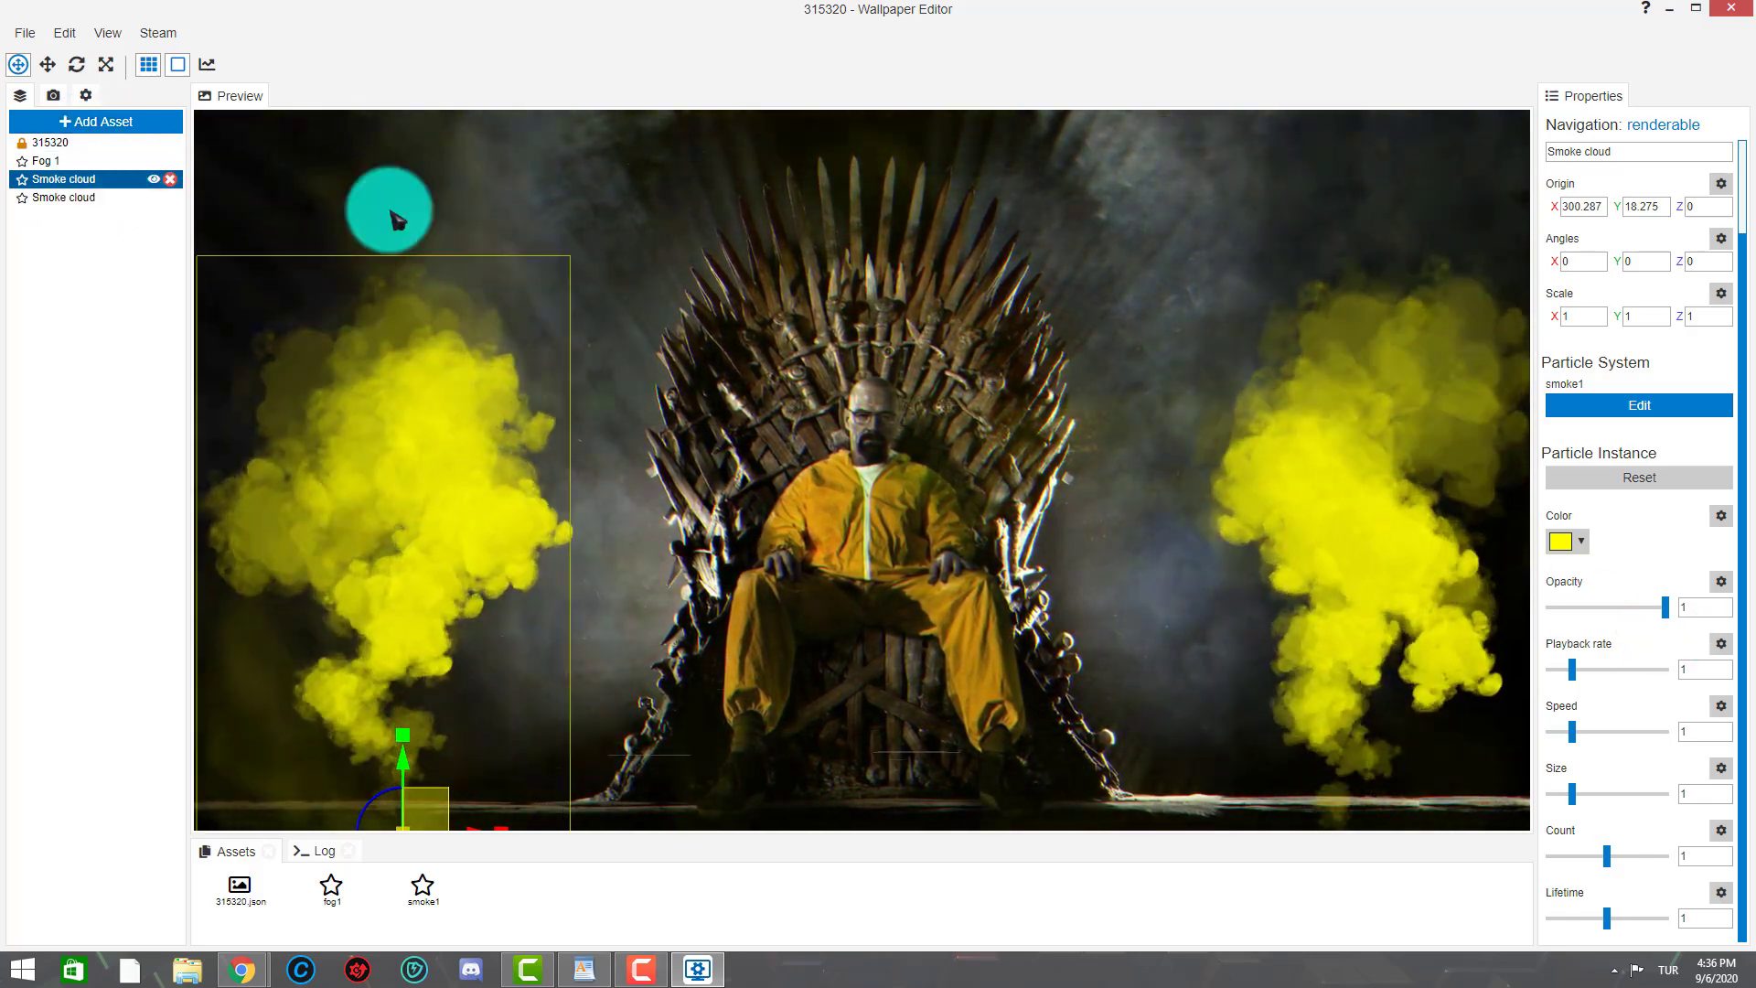
- Prepare the 315320 wallpaper for Workshop publishing, with the description "jjj" and a square snapshot centred on the throne as preview image
left_click(55, 145)
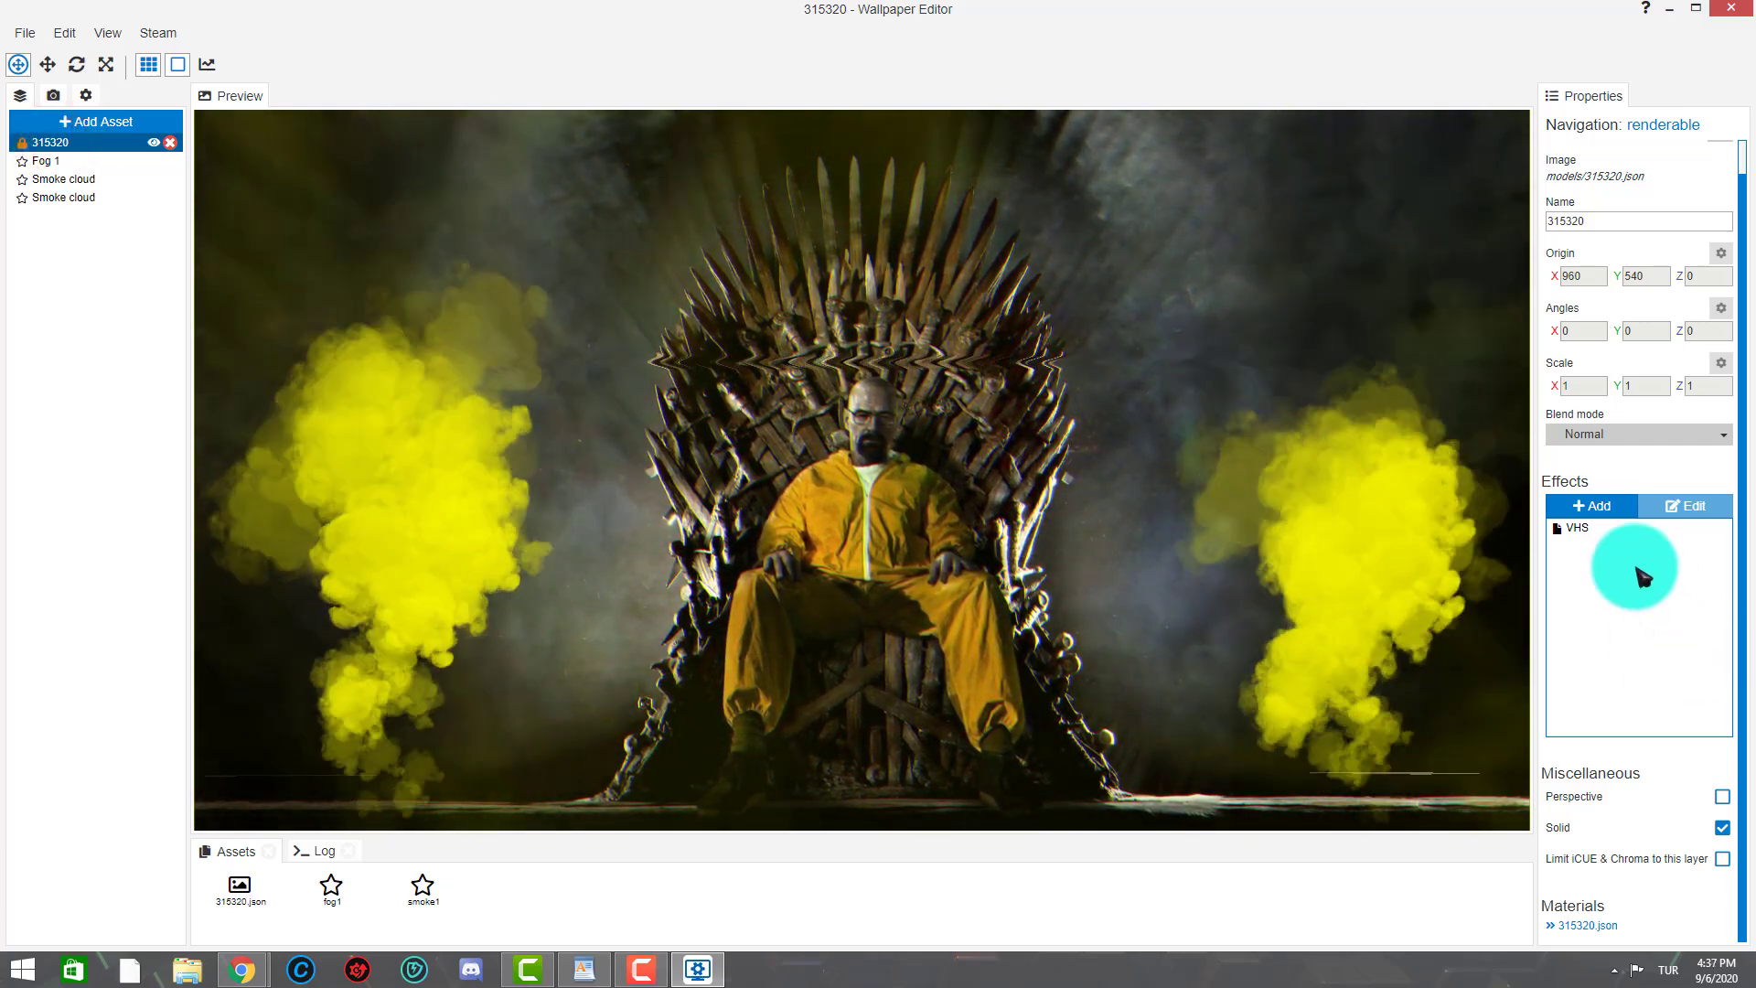
left_click(1632, 531)
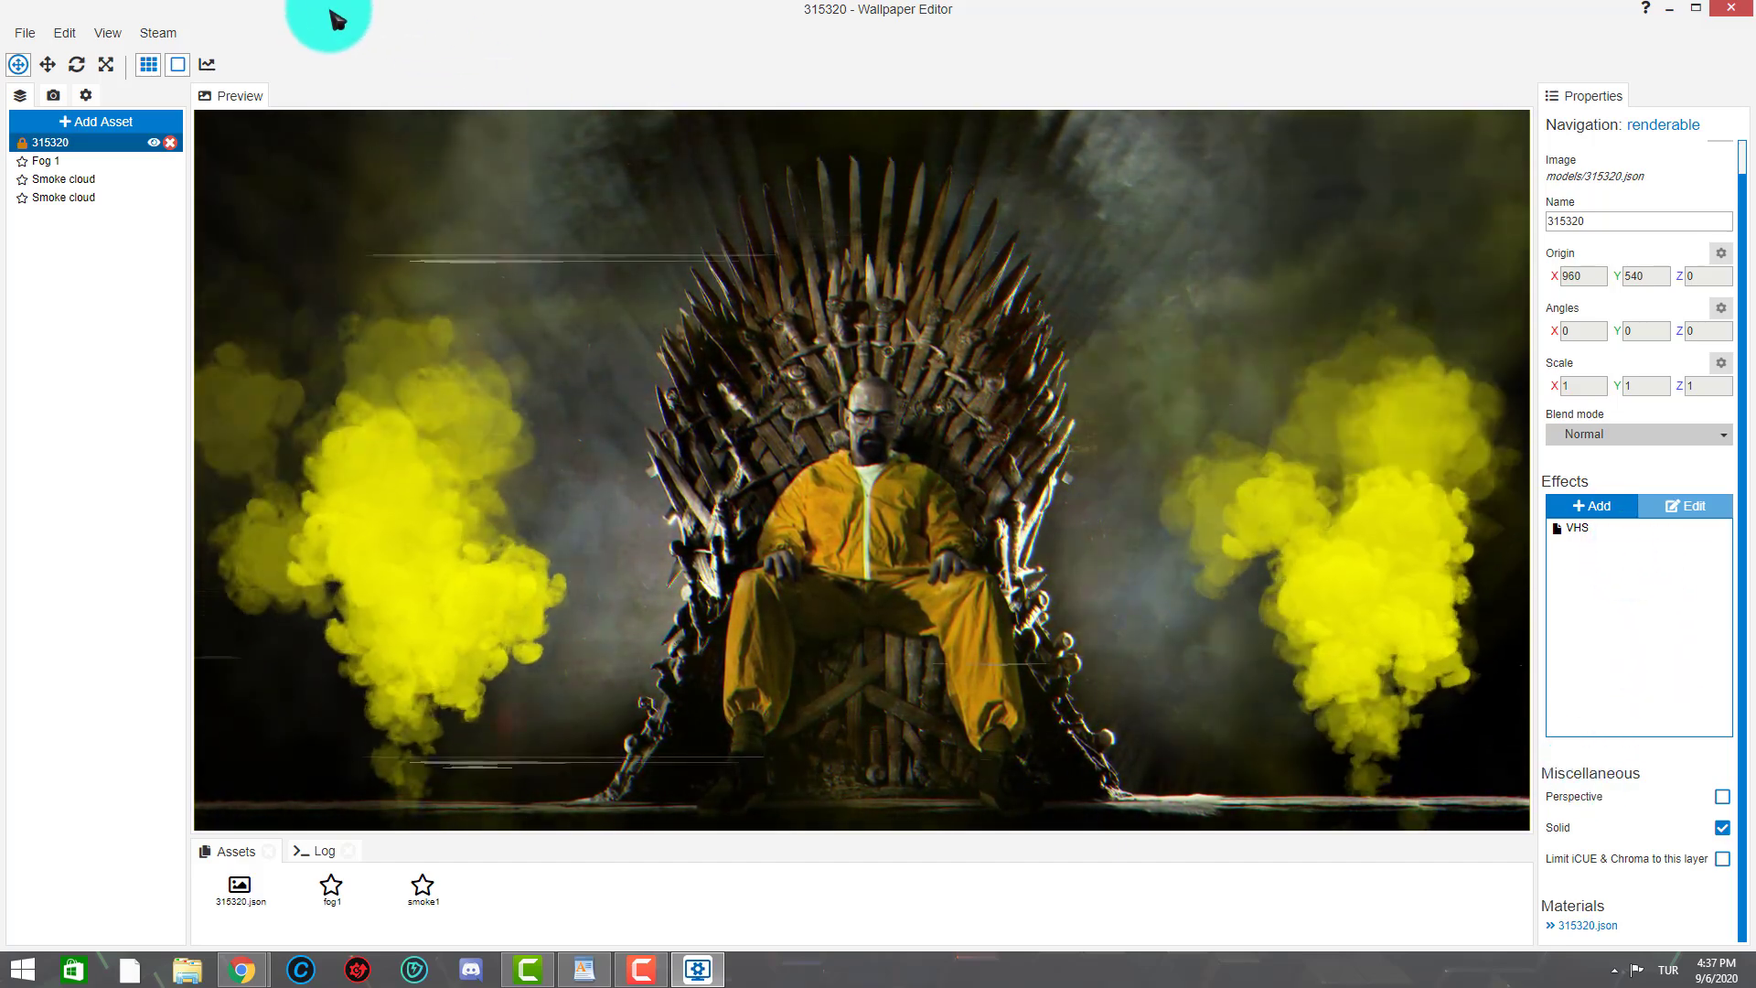
left_click(166, 33)
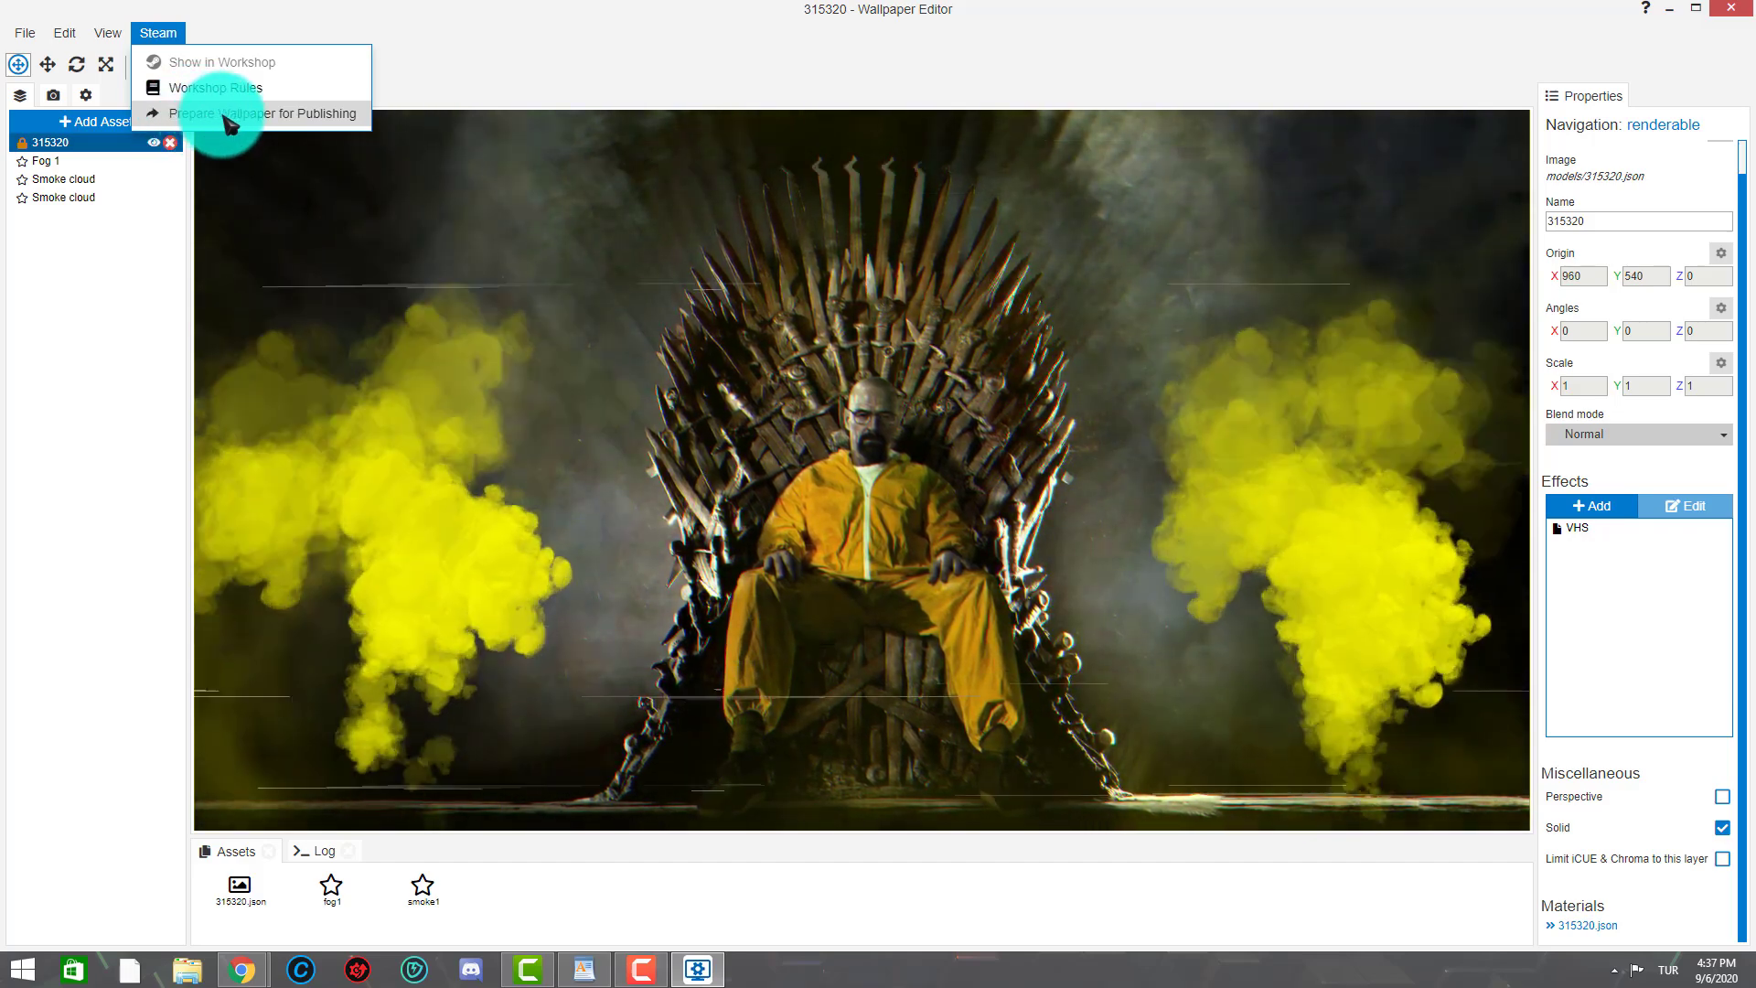
left_click(228, 117)
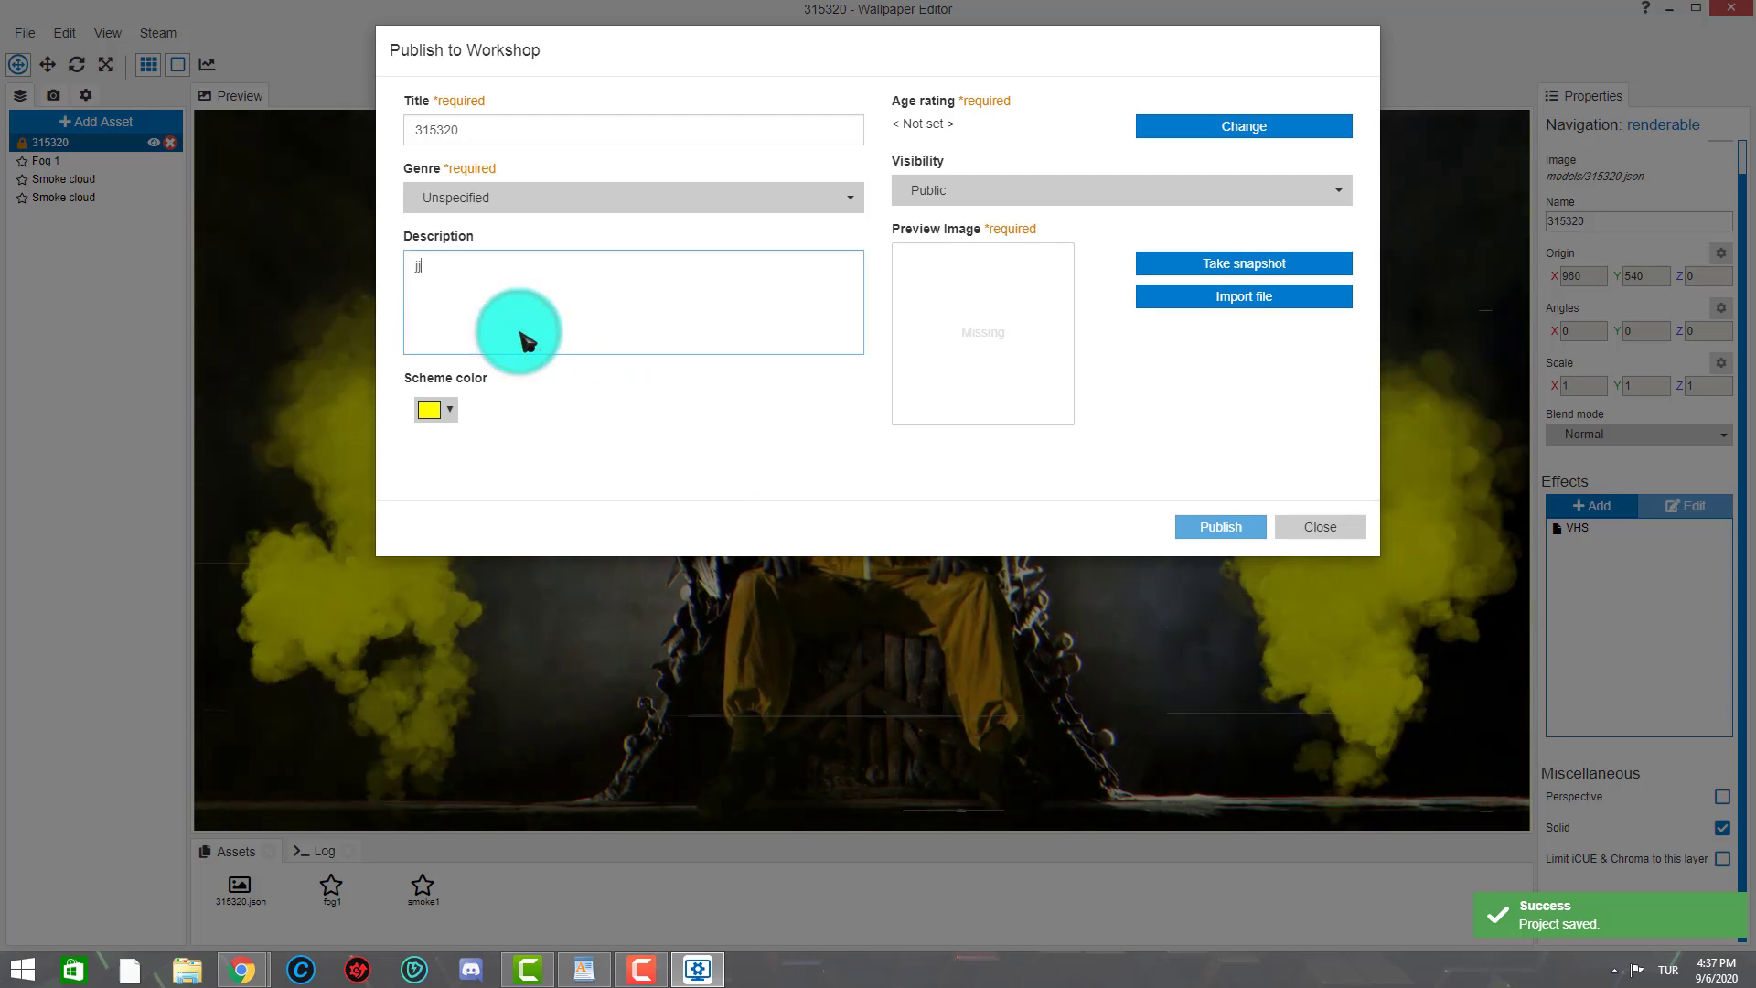
left_click(999, 325)
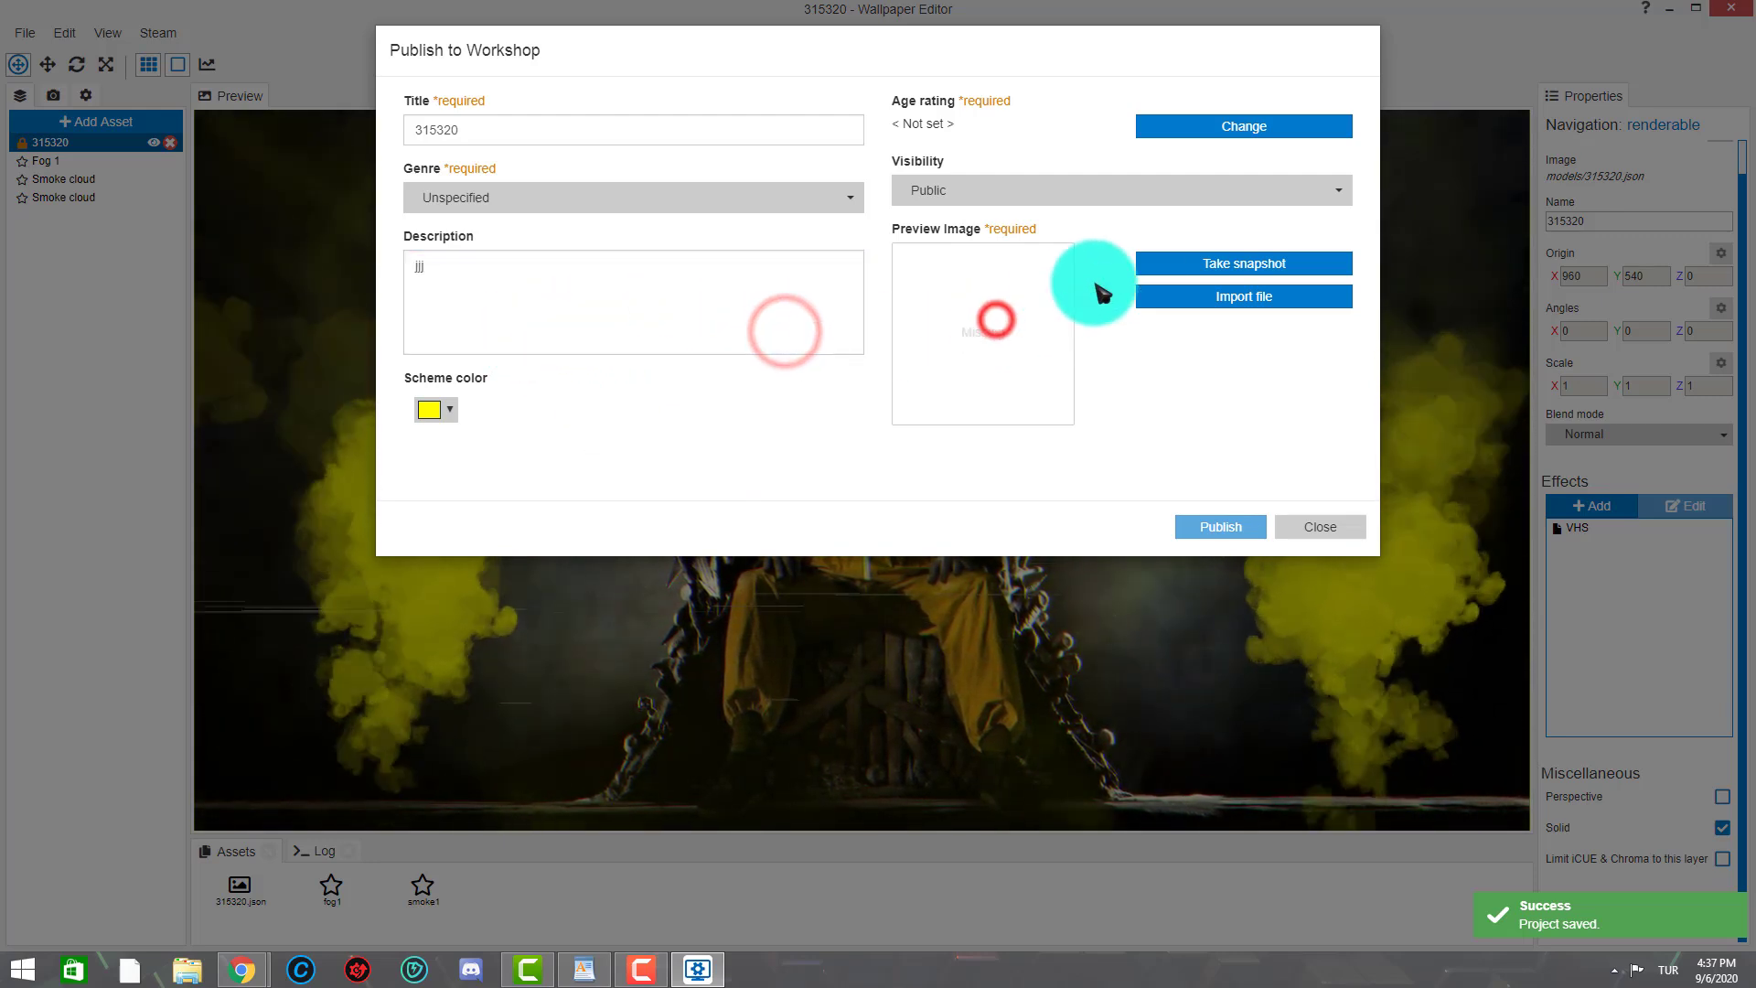
left_click(1243, 265)
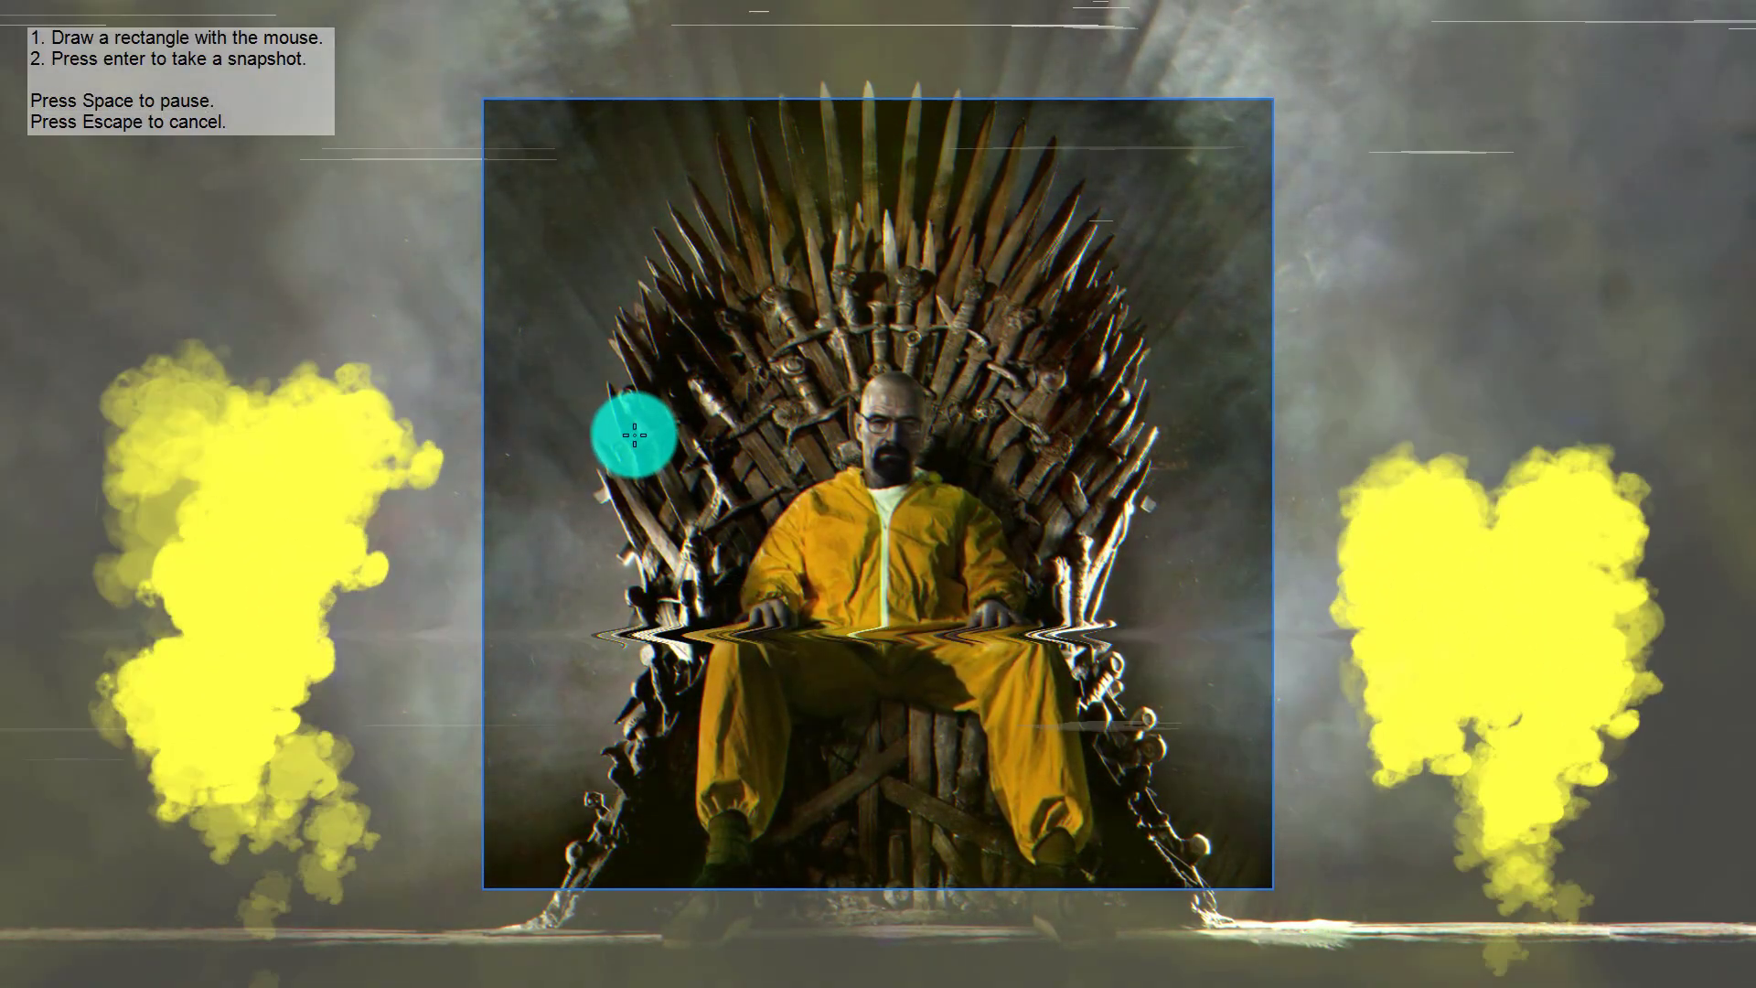
key("Return")
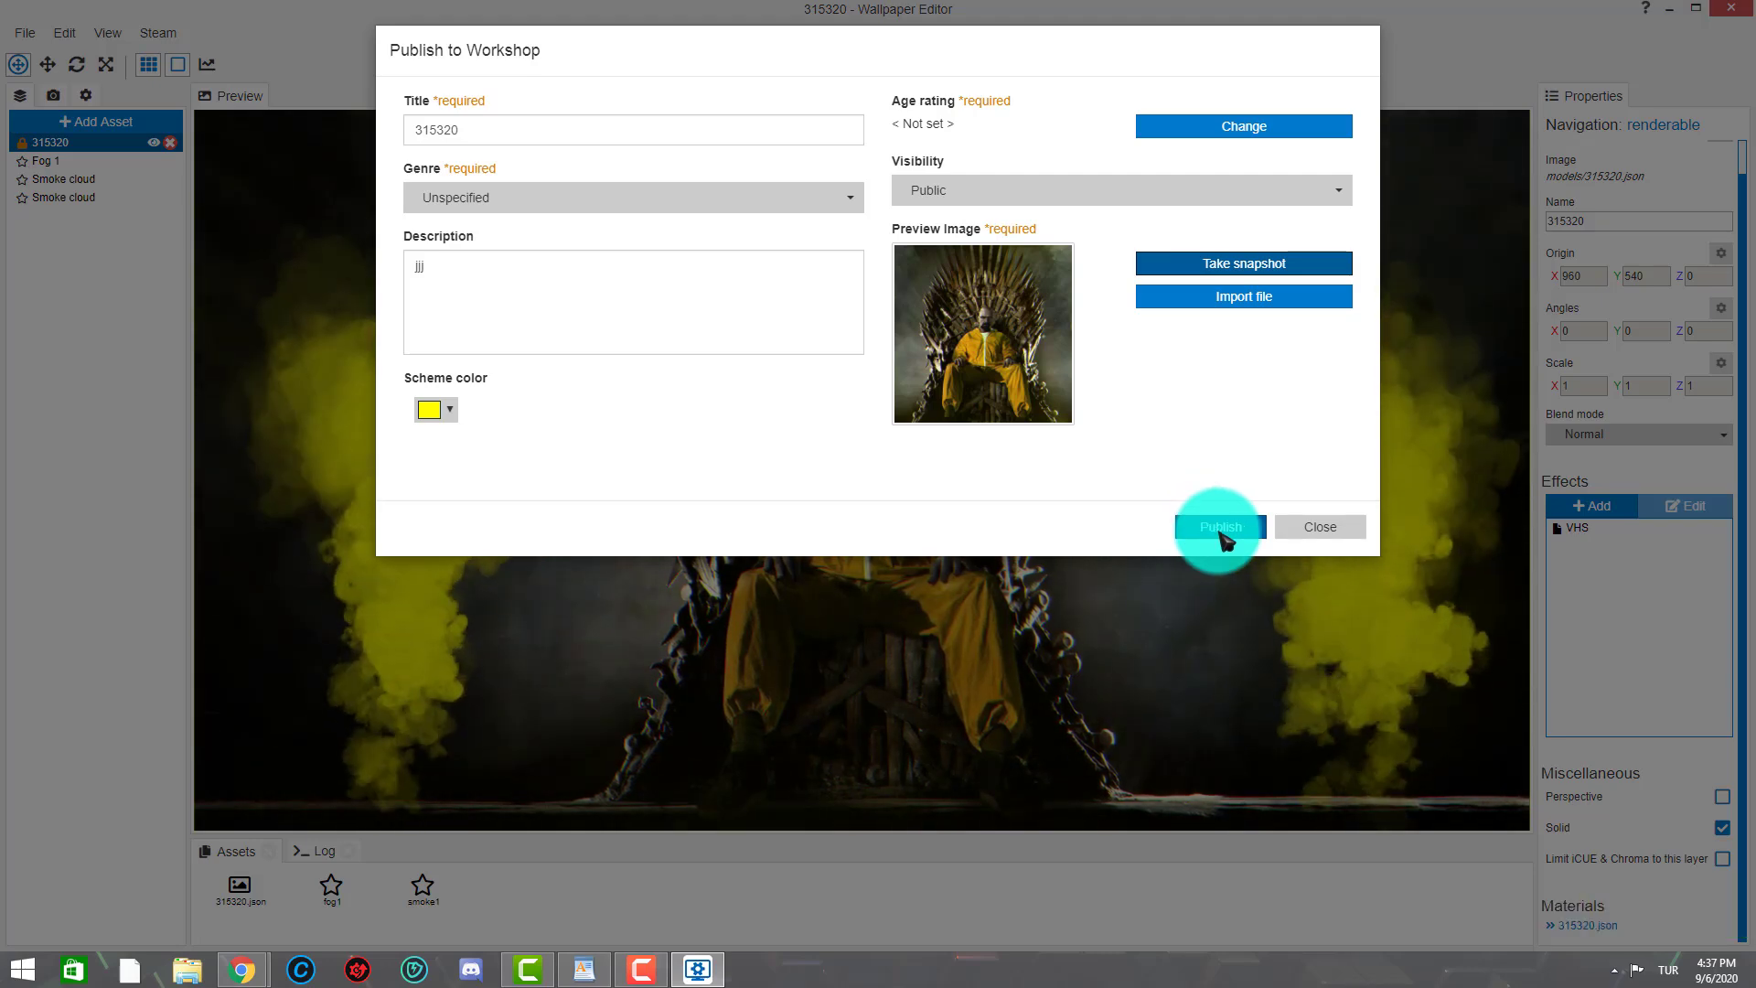
- Try to publish the wallpaper to the Workshop with the age rating Everyone, and close the publishing dialog
left_click(1221, 528)
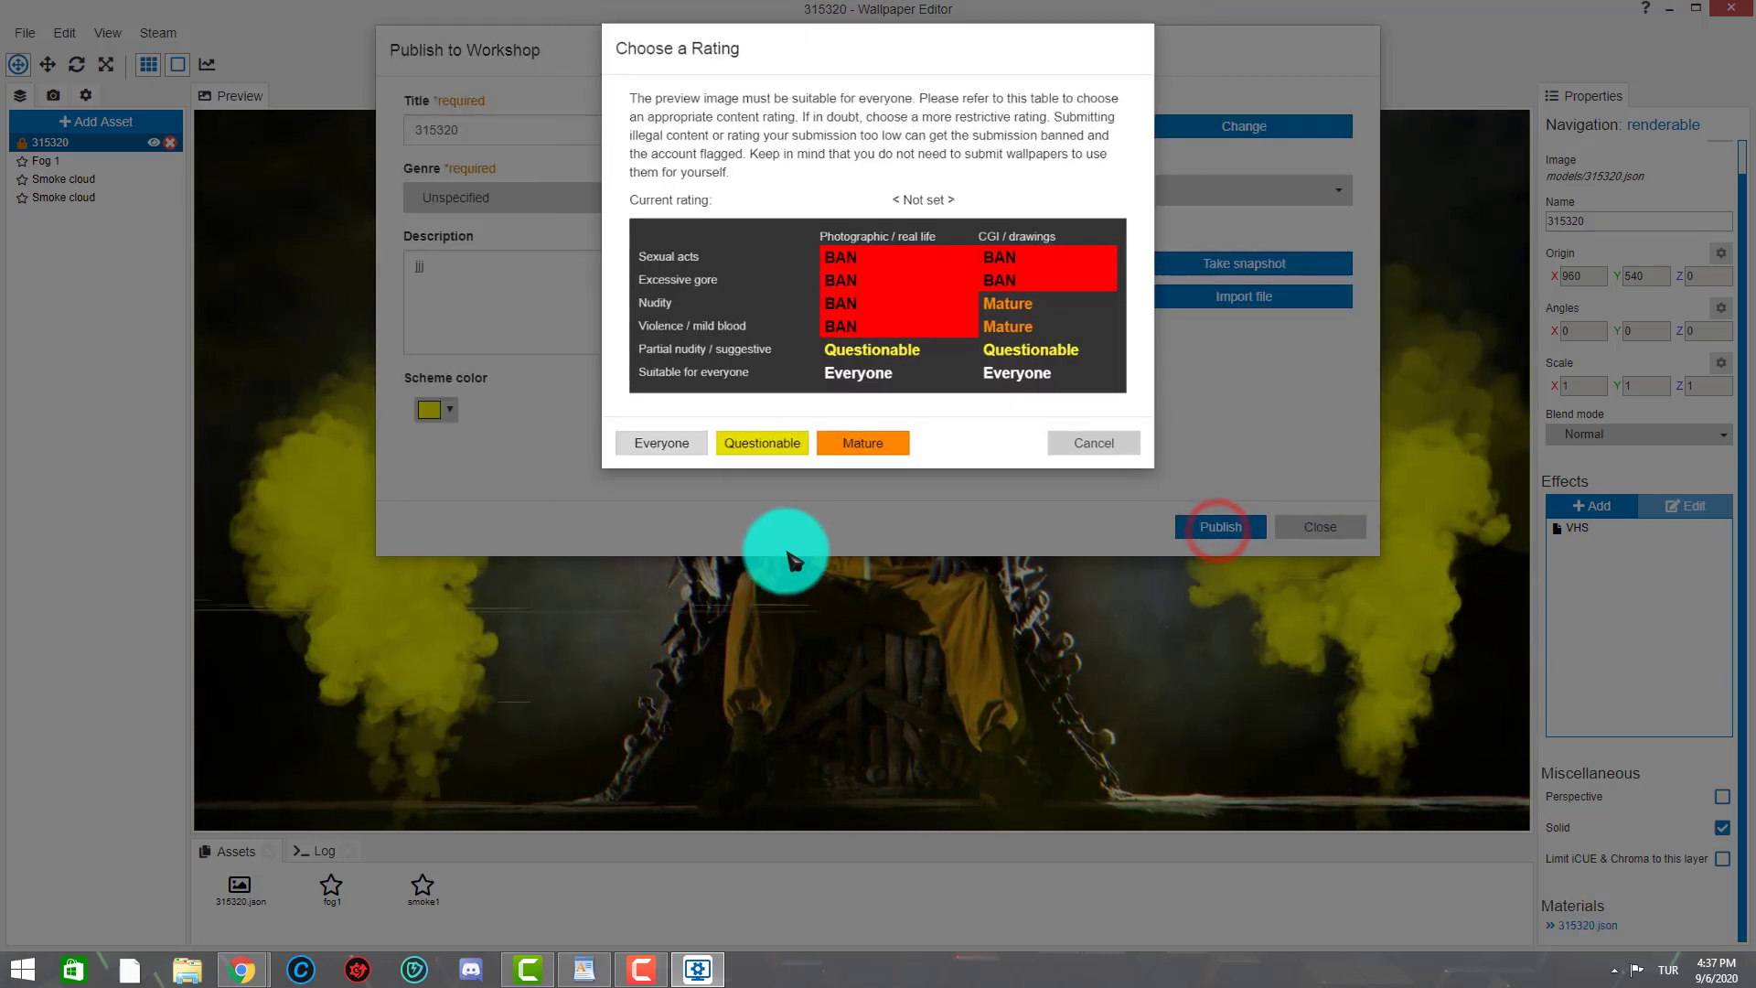
left_click(665, 445)
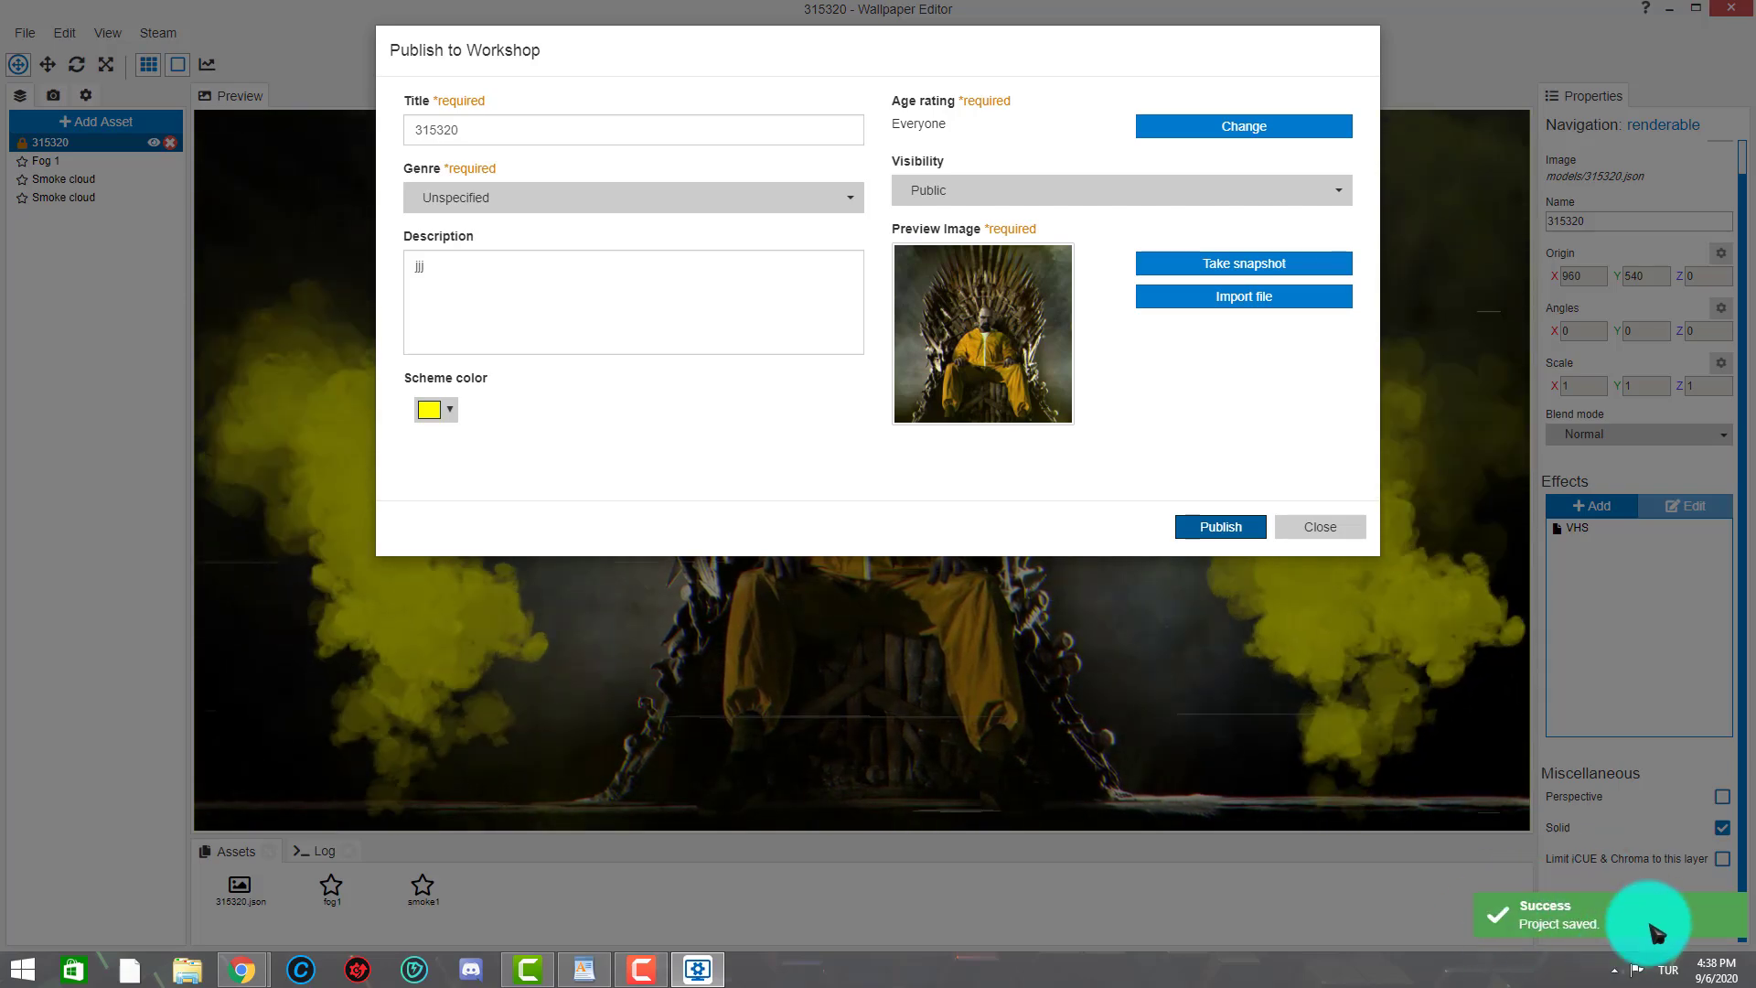
left_click(1317, 527)
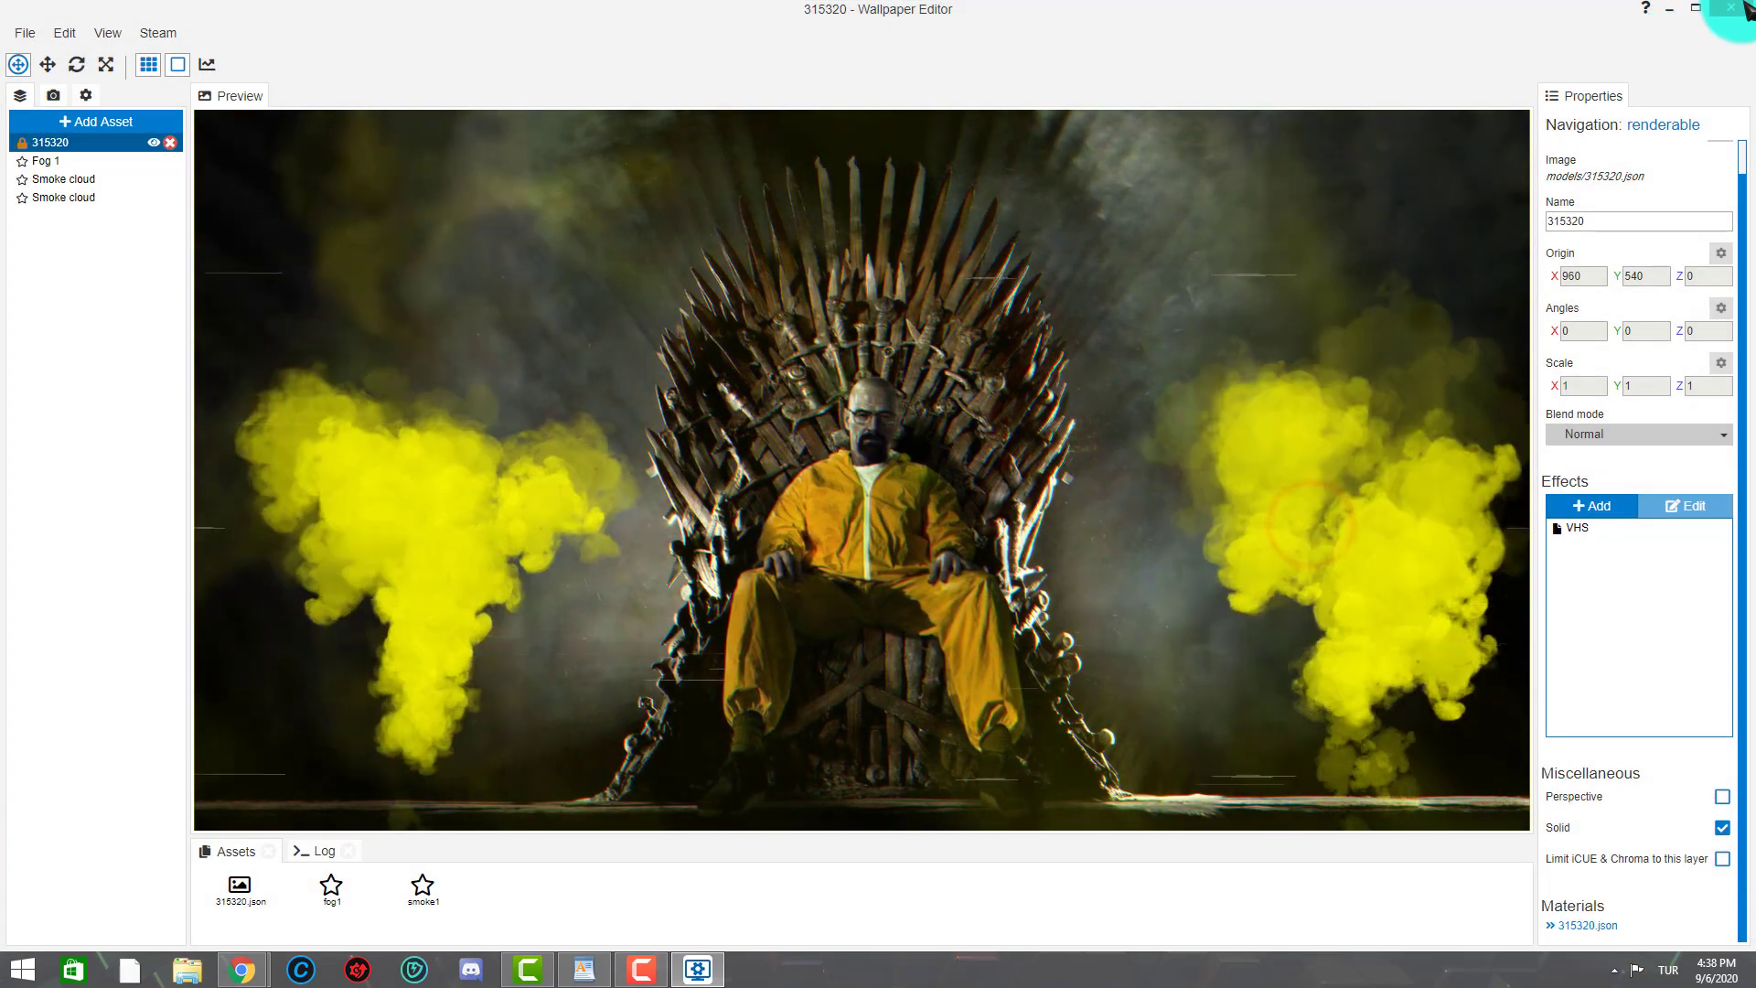
- Close the wallpaper editor and apply the installed 315320 wallpaper to the desktop
left_click(1731, 8)
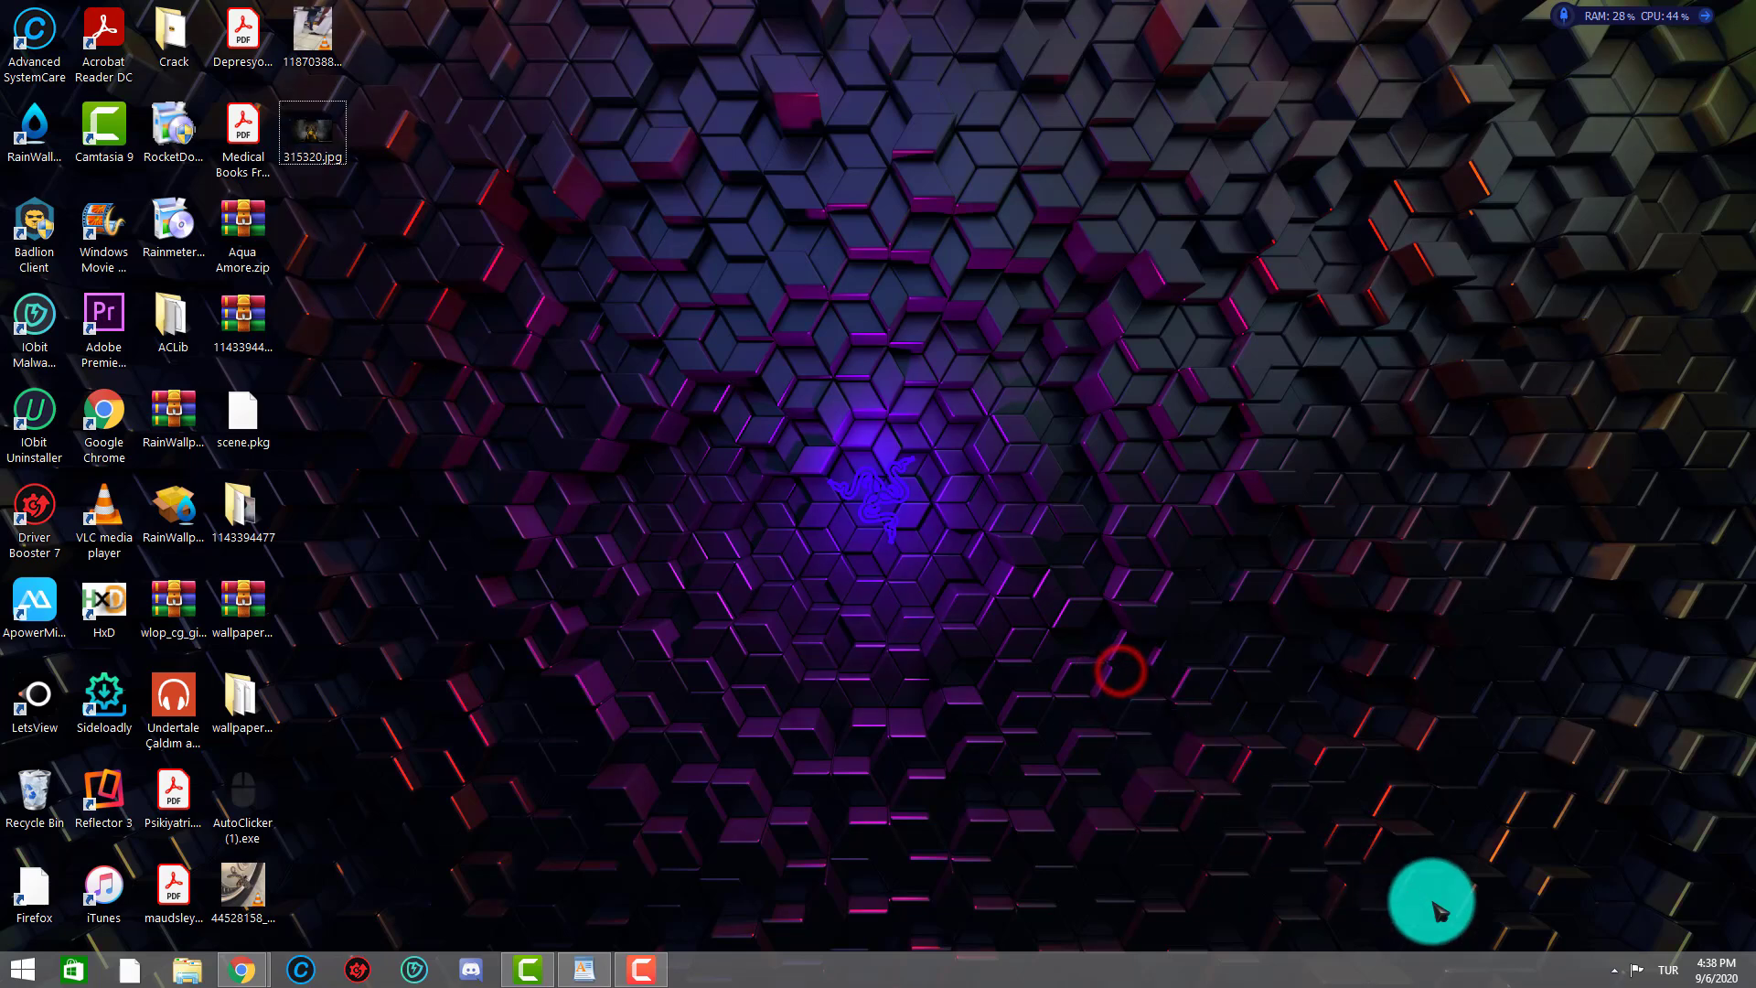
left_click(1615, 968)
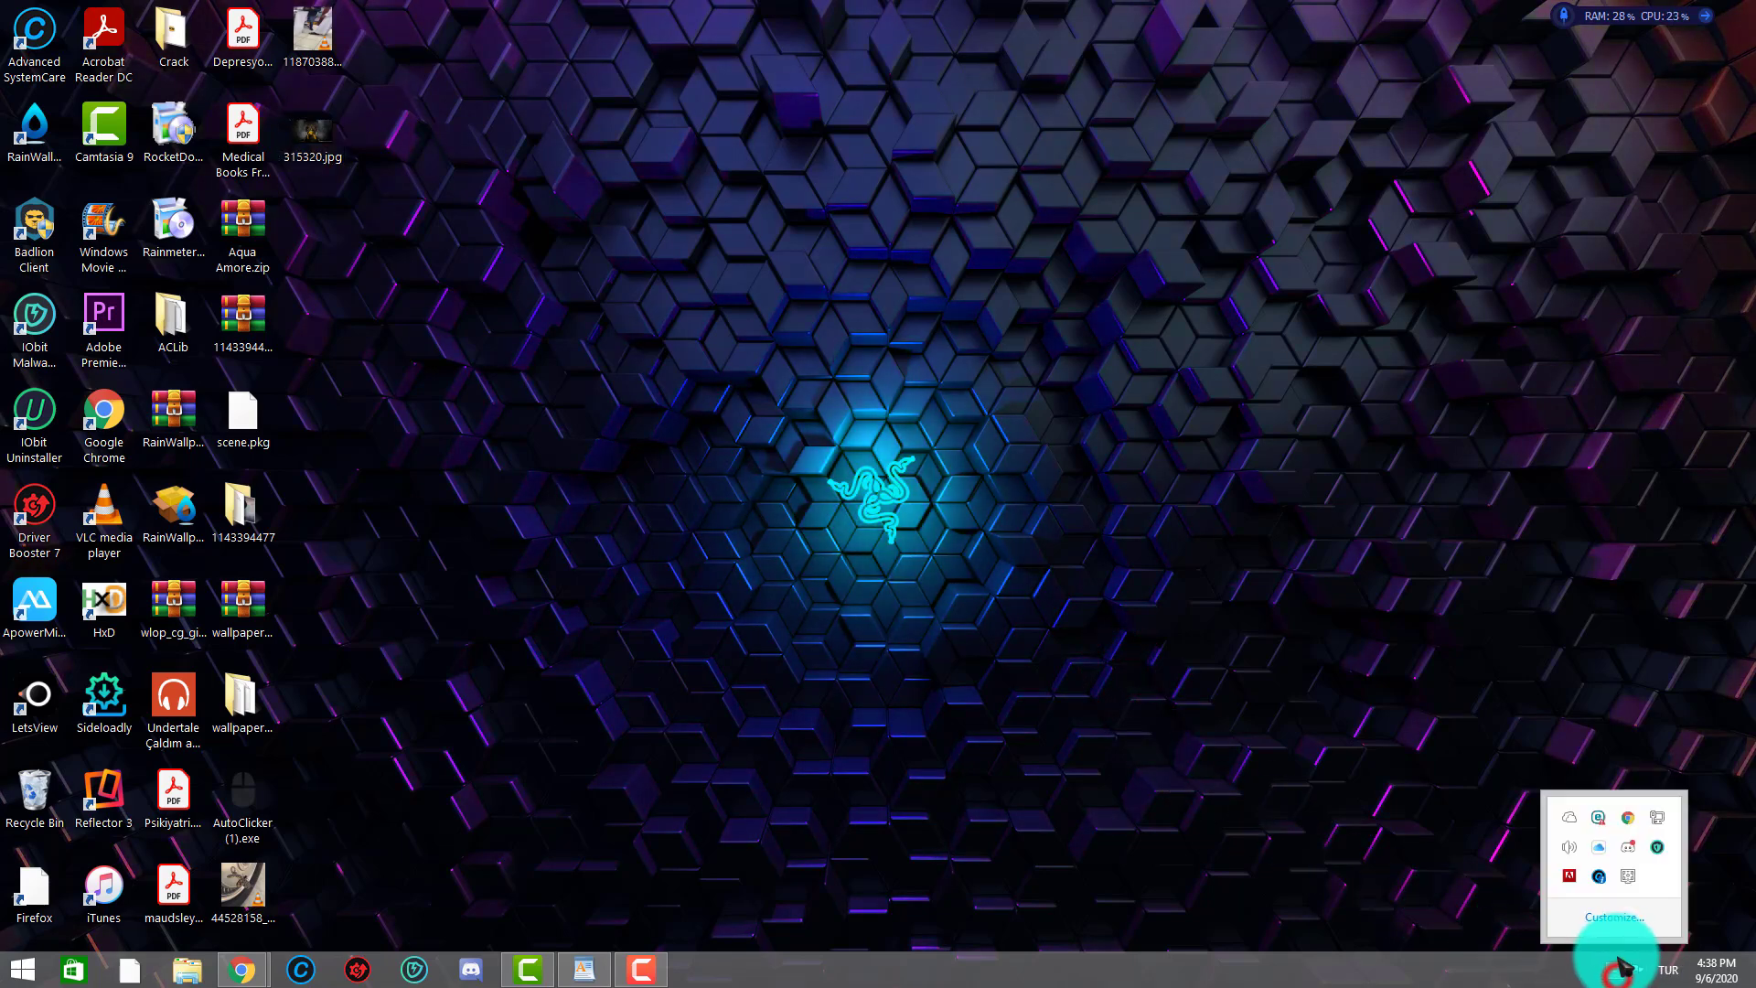
right_click(1629, 882)
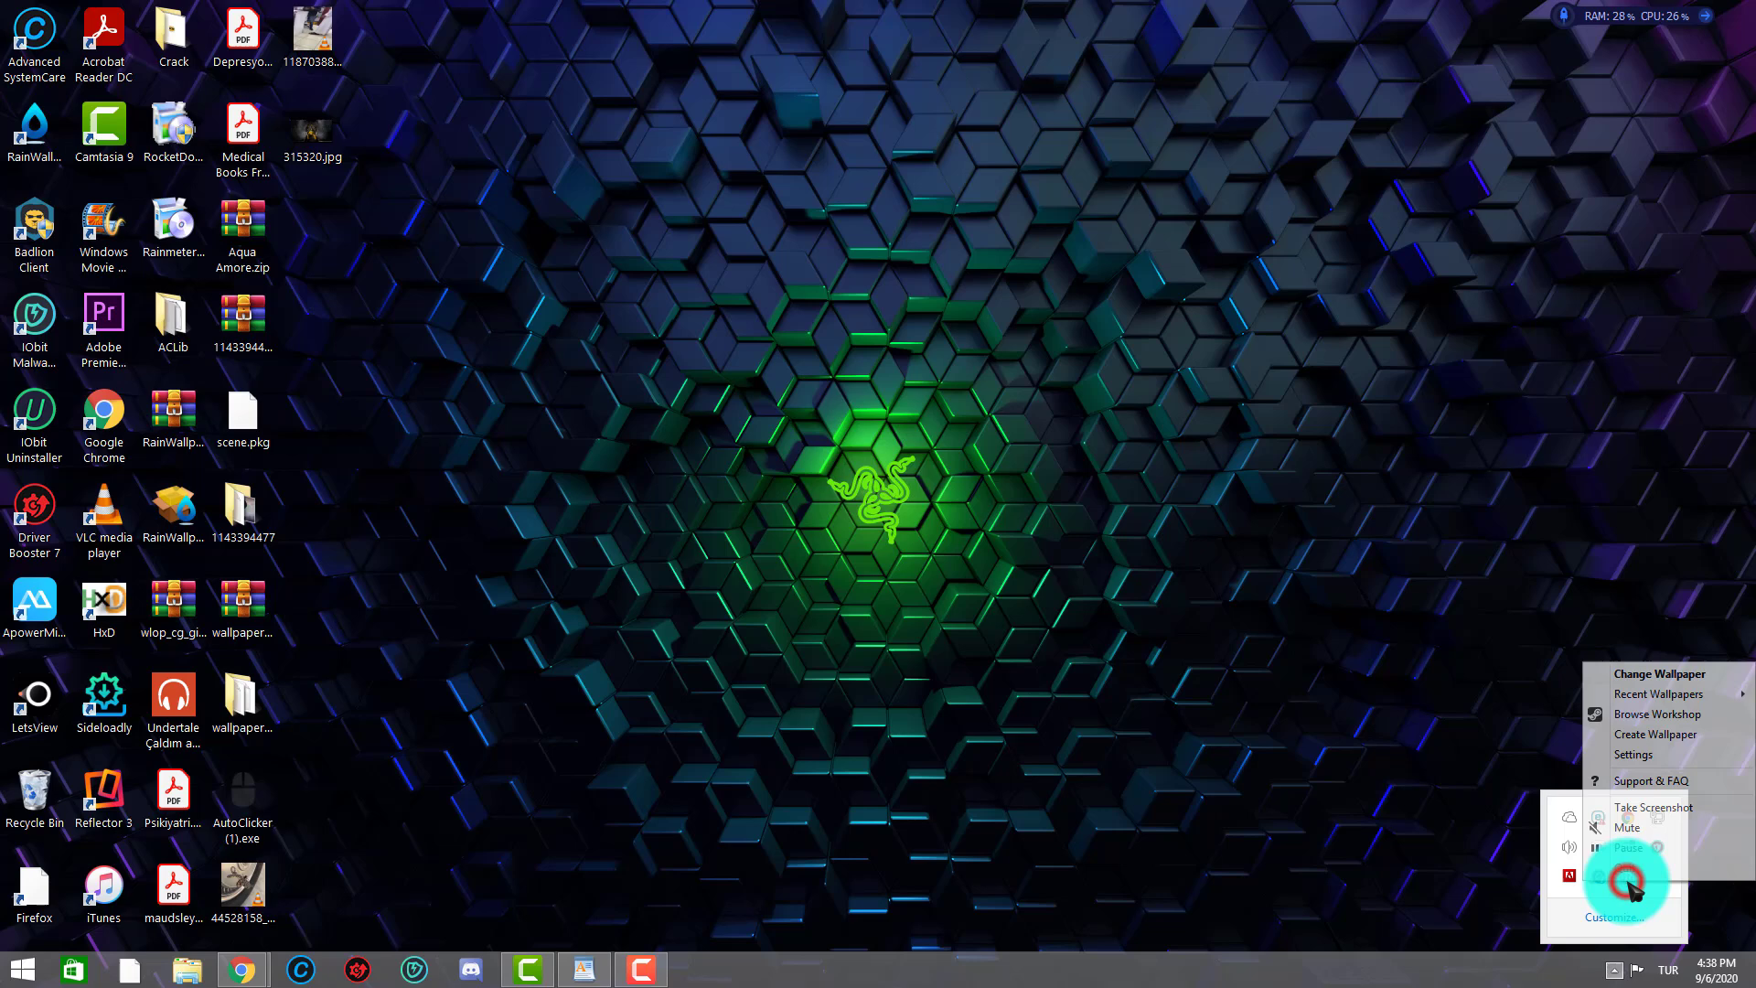
left_click(1660, 677)
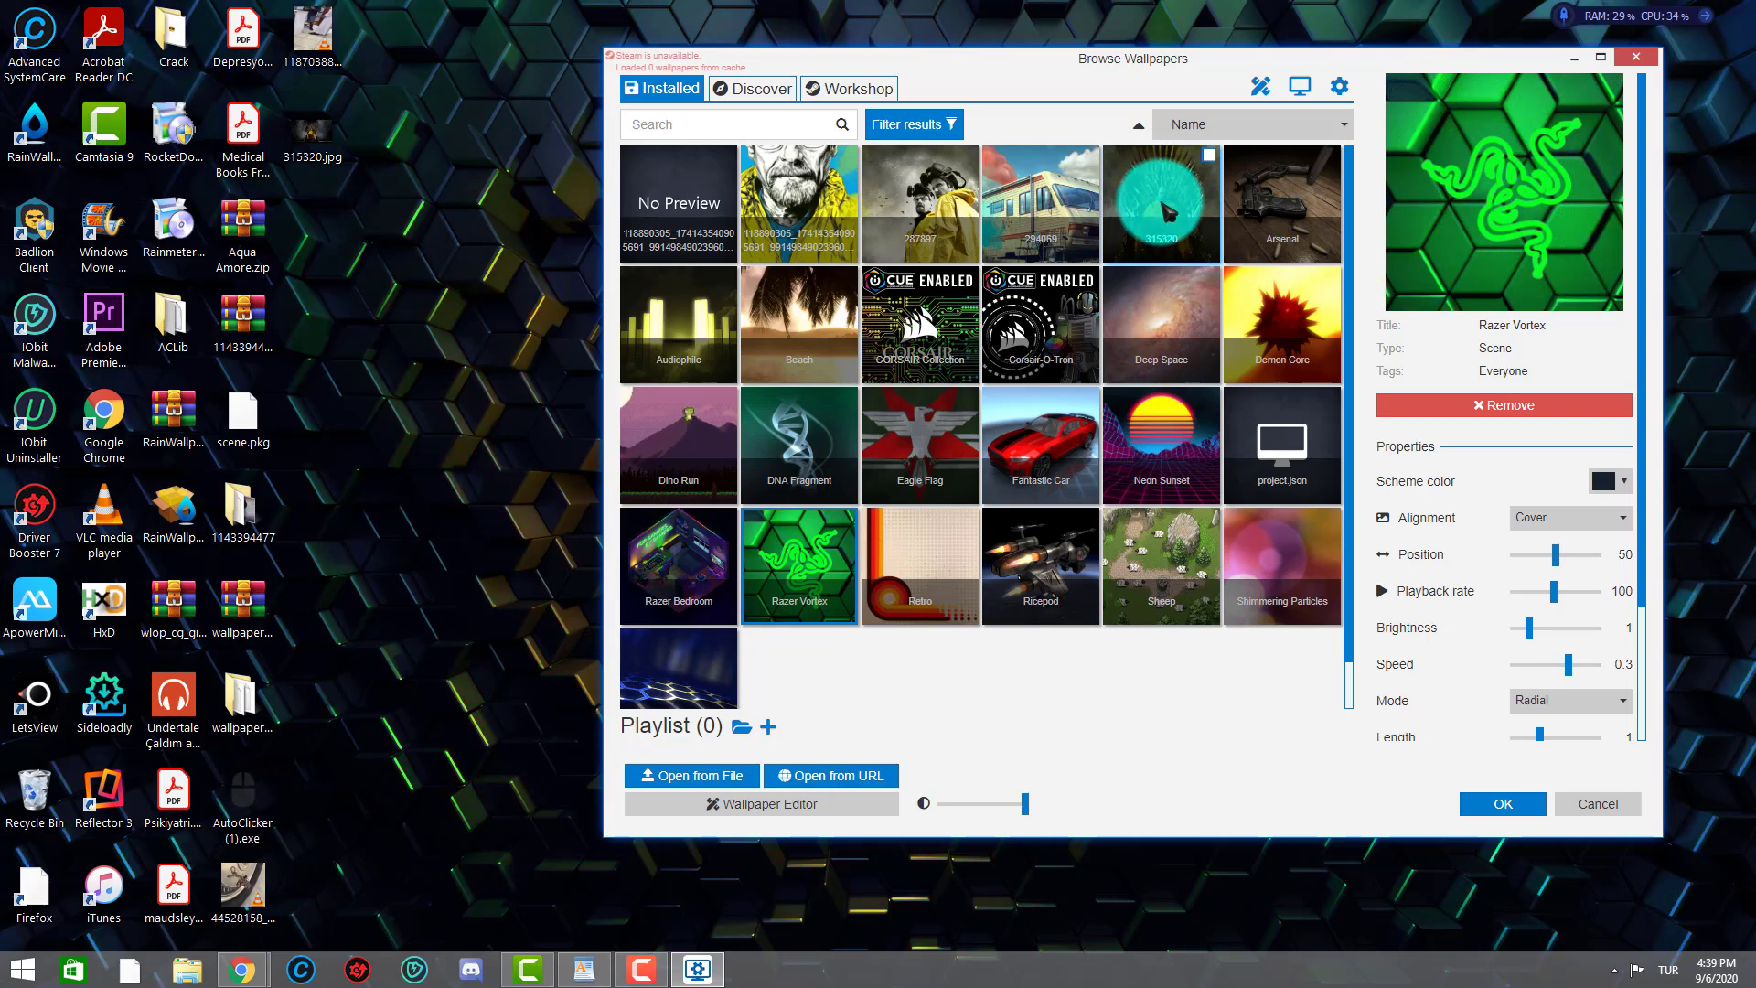
left_click(1159, 206)
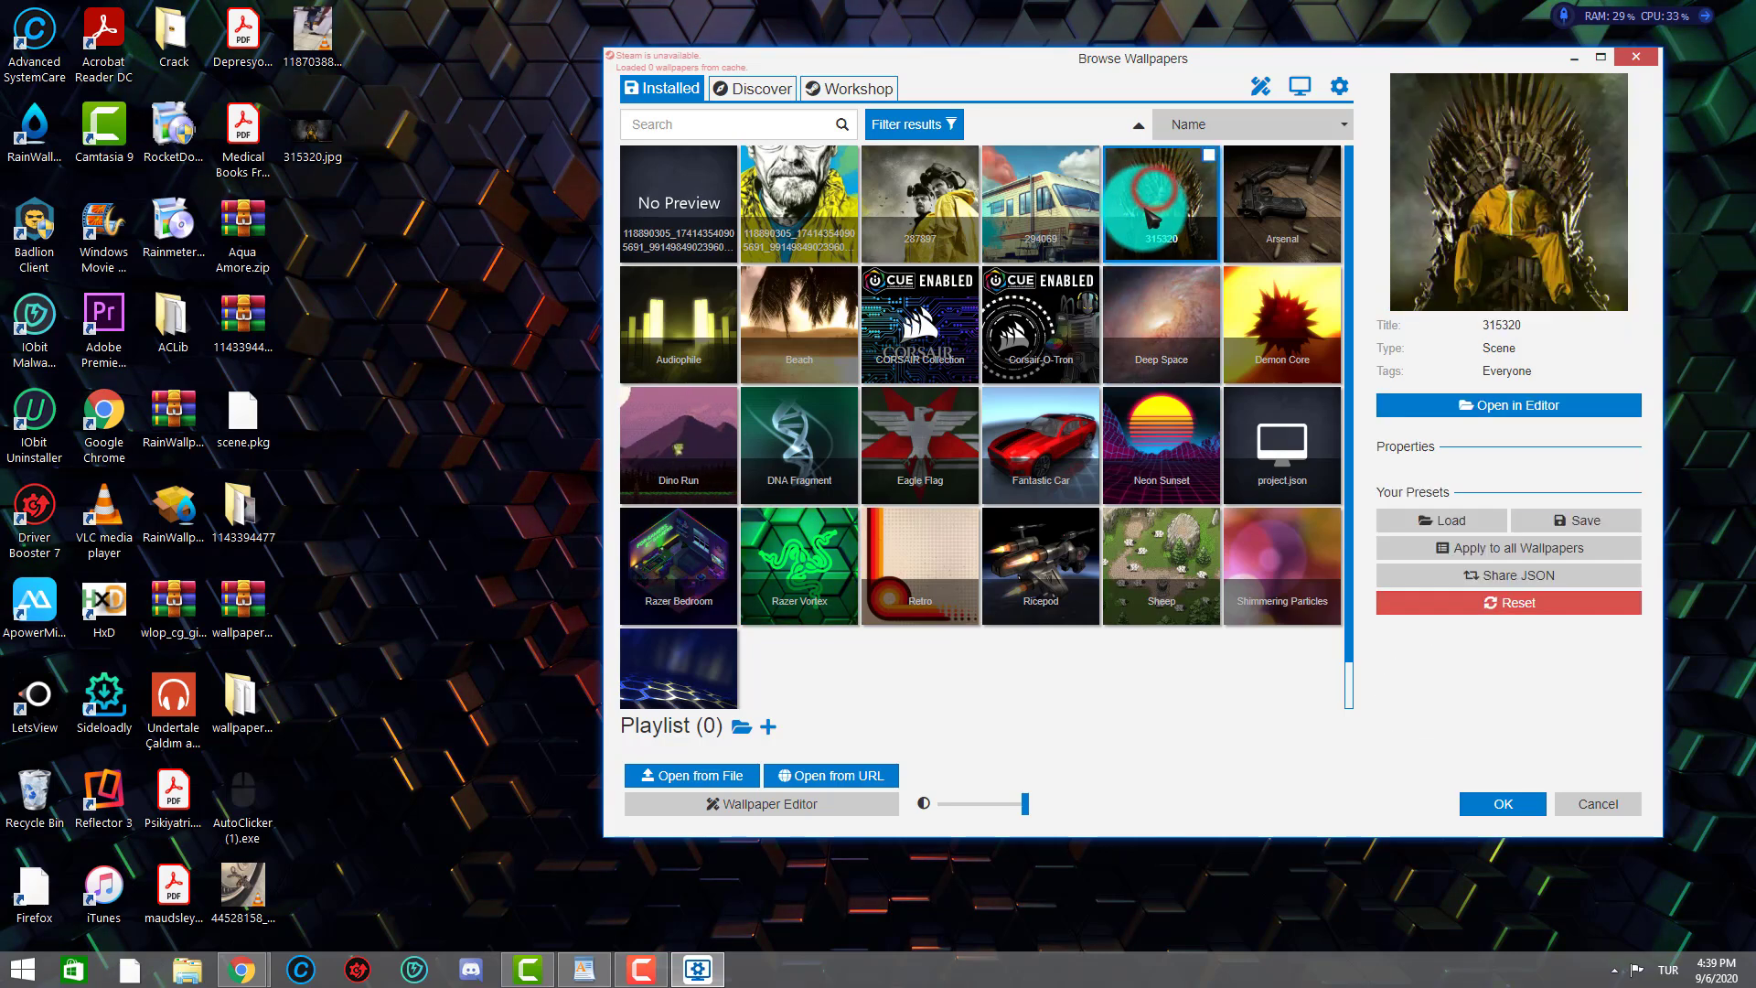
left_click(1490, 803)
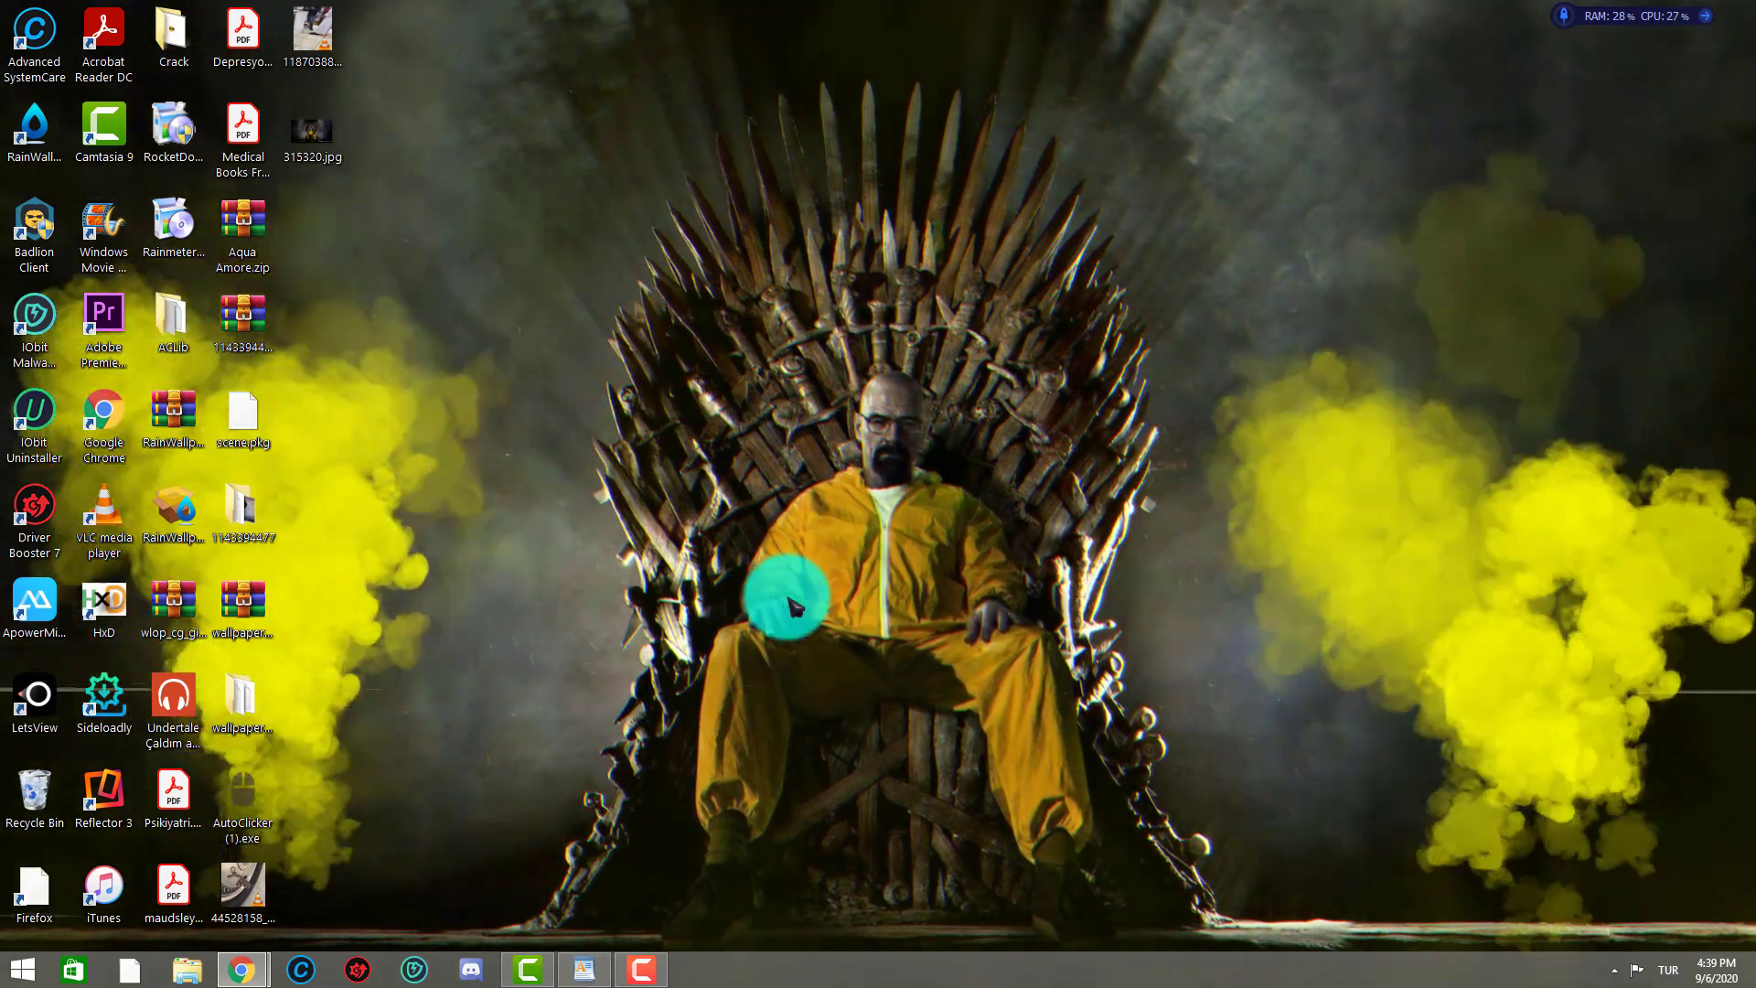
- Reopen the installed wallpapers browser and open the 315320 wallpaper in the editor
left_click(1615, 971)
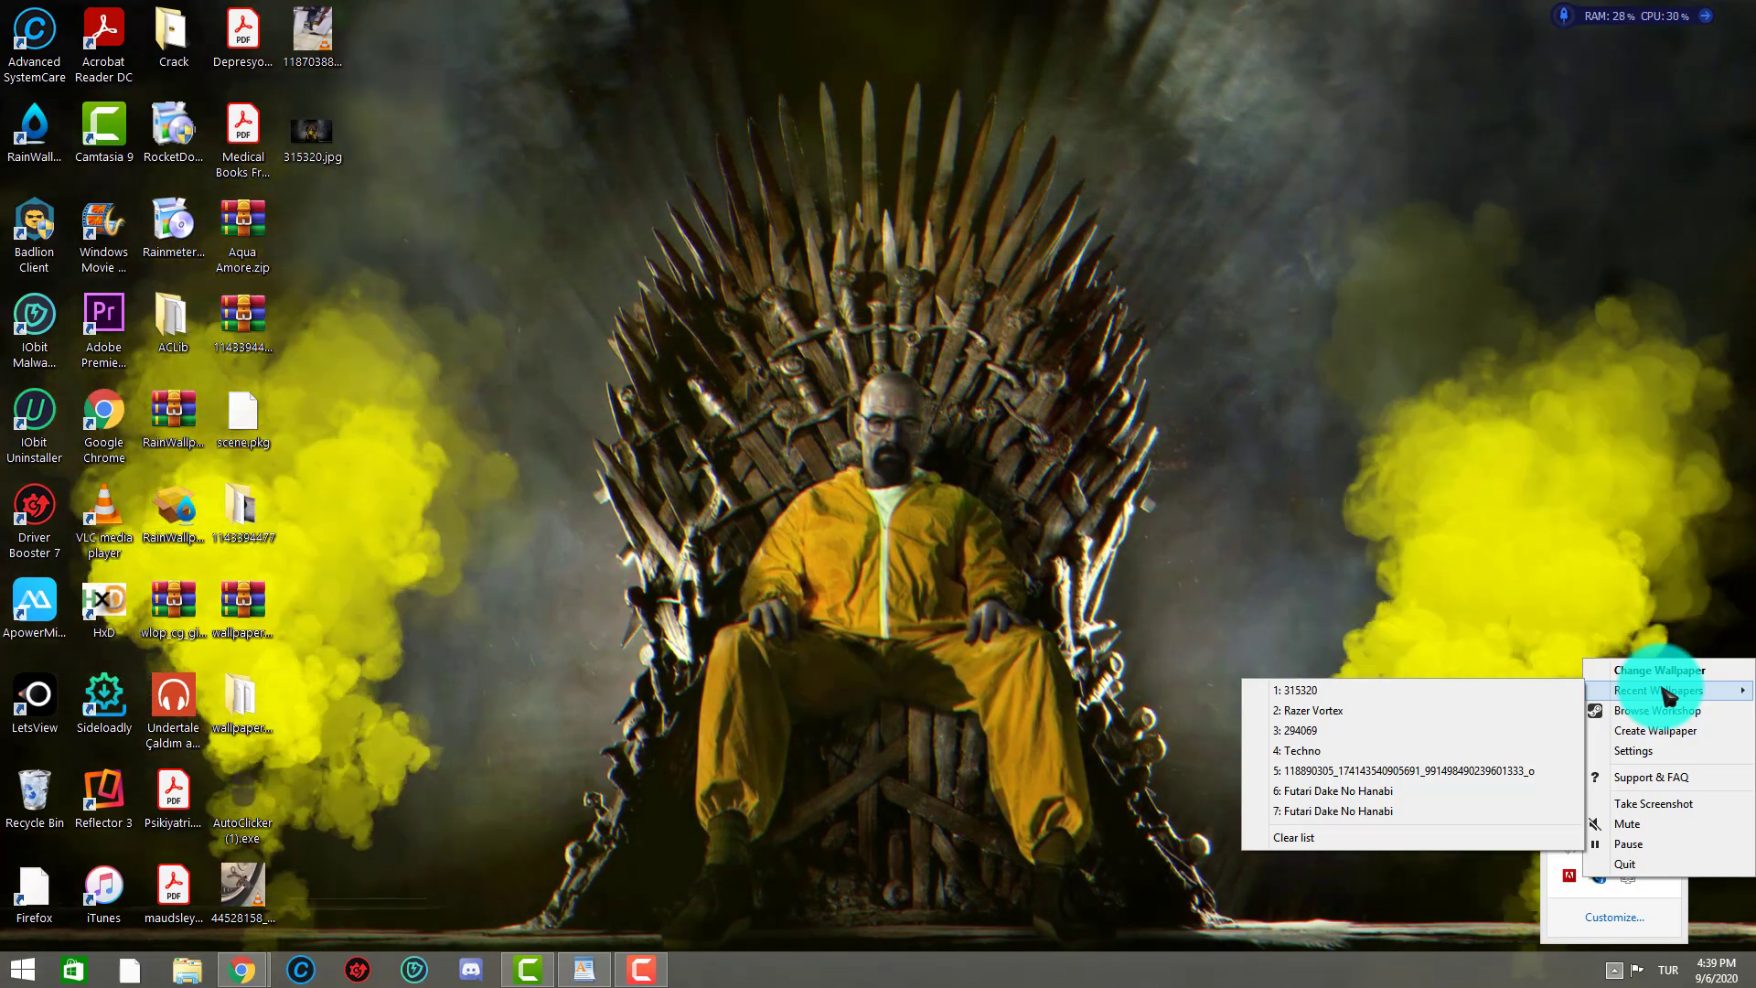
left_click(1657, 670)
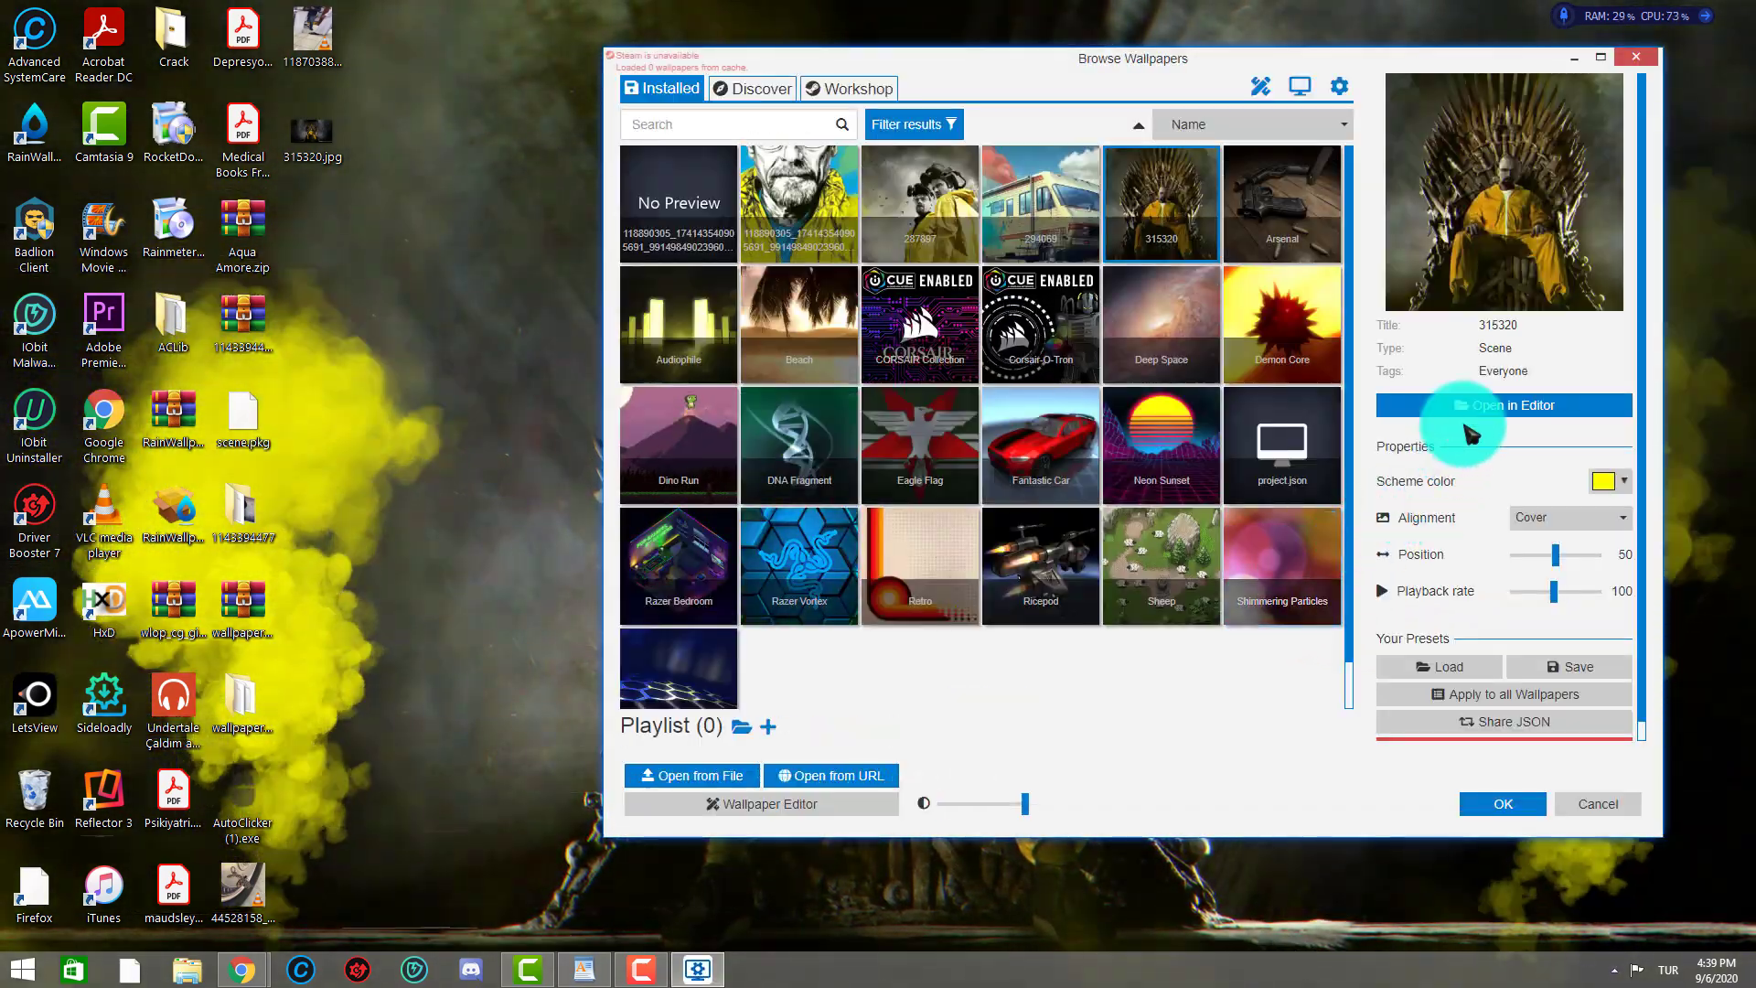
left_click_drag(1391, 55, 1141, 55)
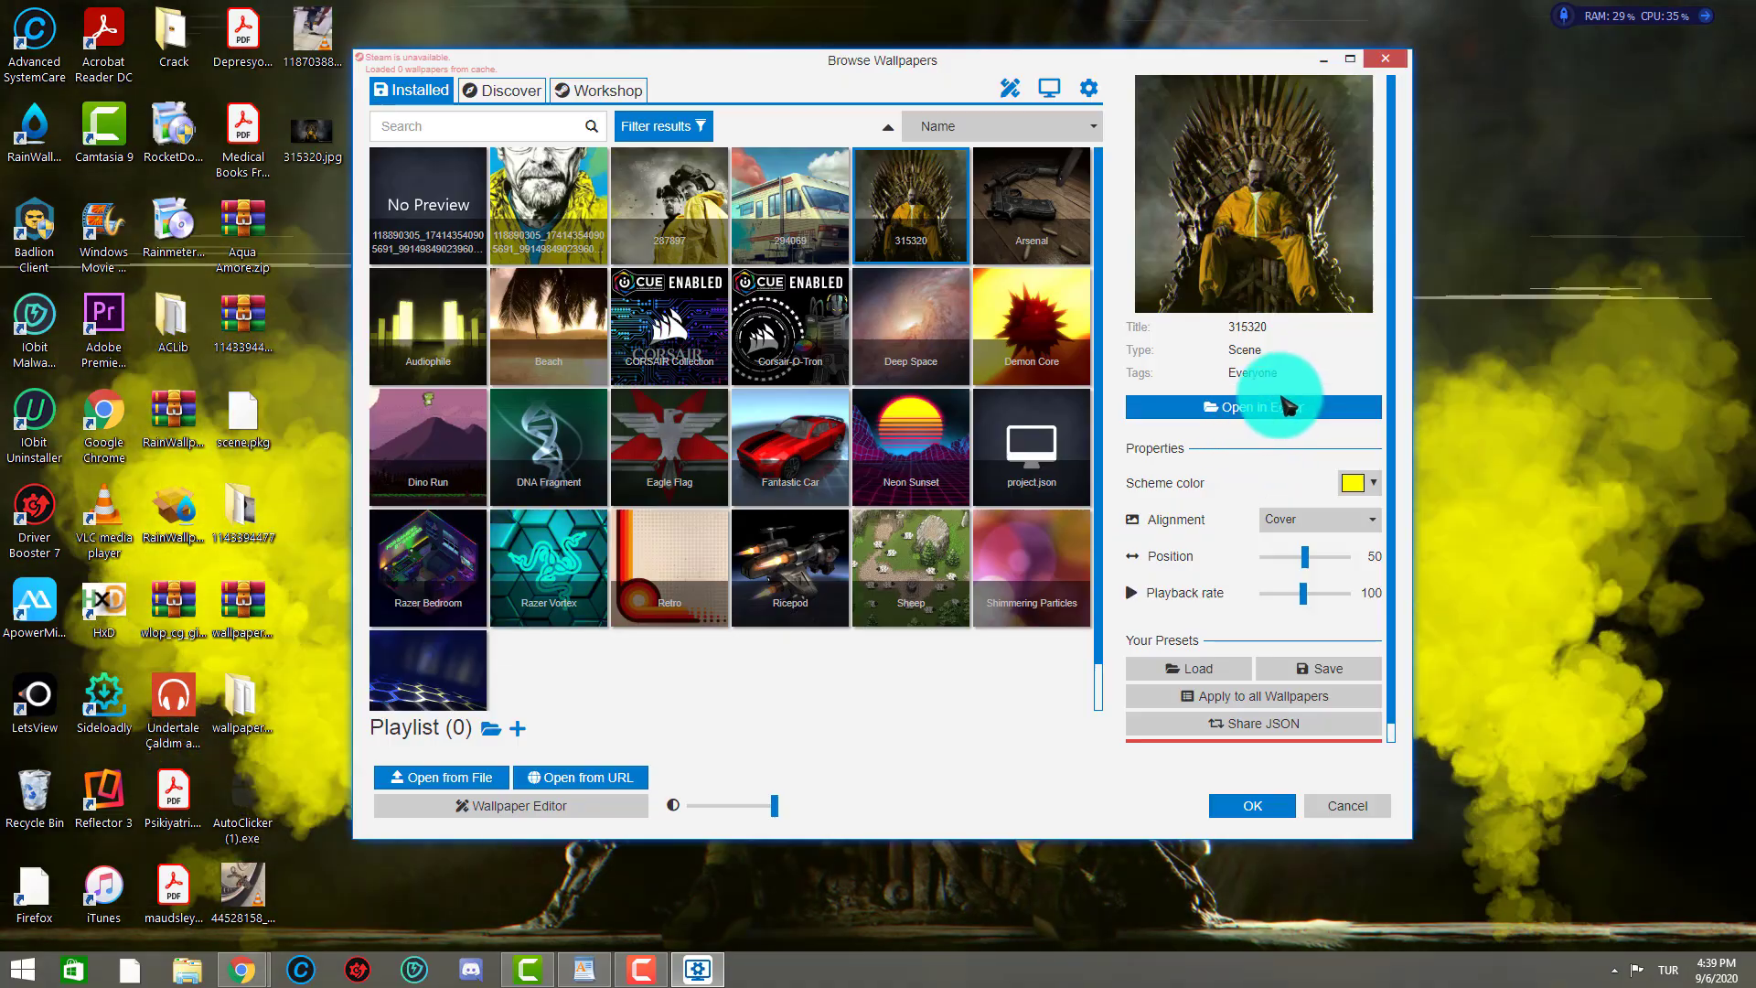
left_click(1283, 406)
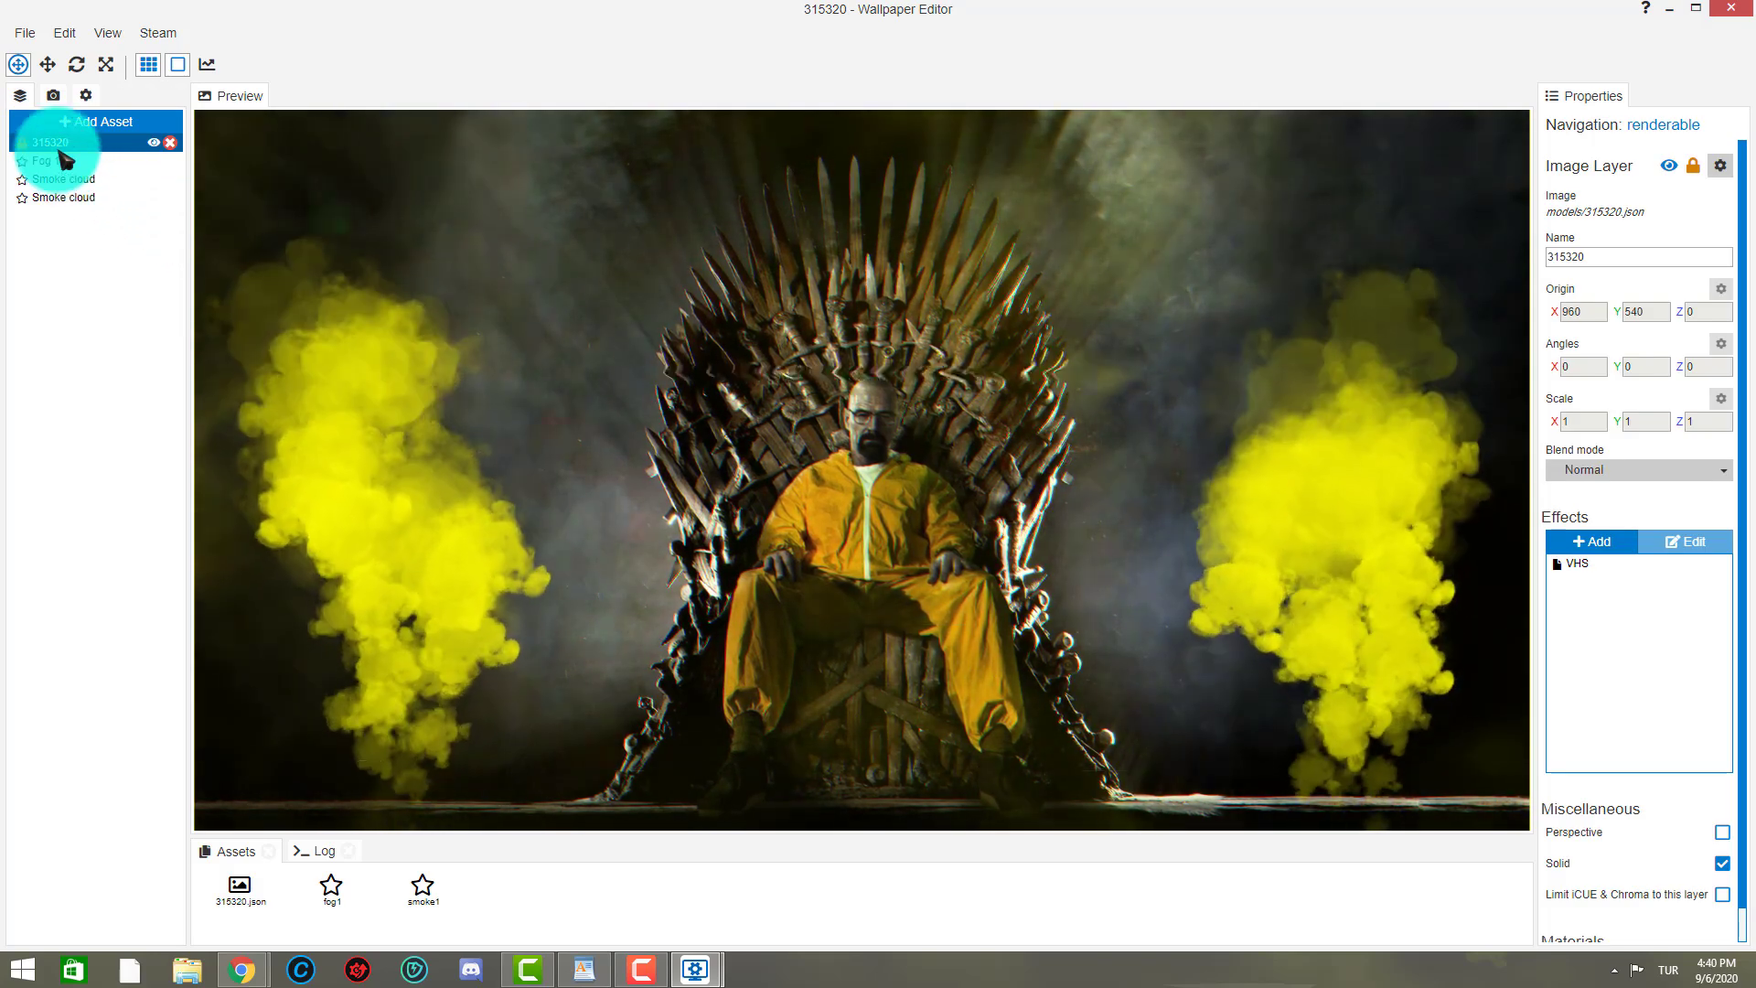
- Remove the VHS effect from the 315320 image layer
left_click(46, 142)
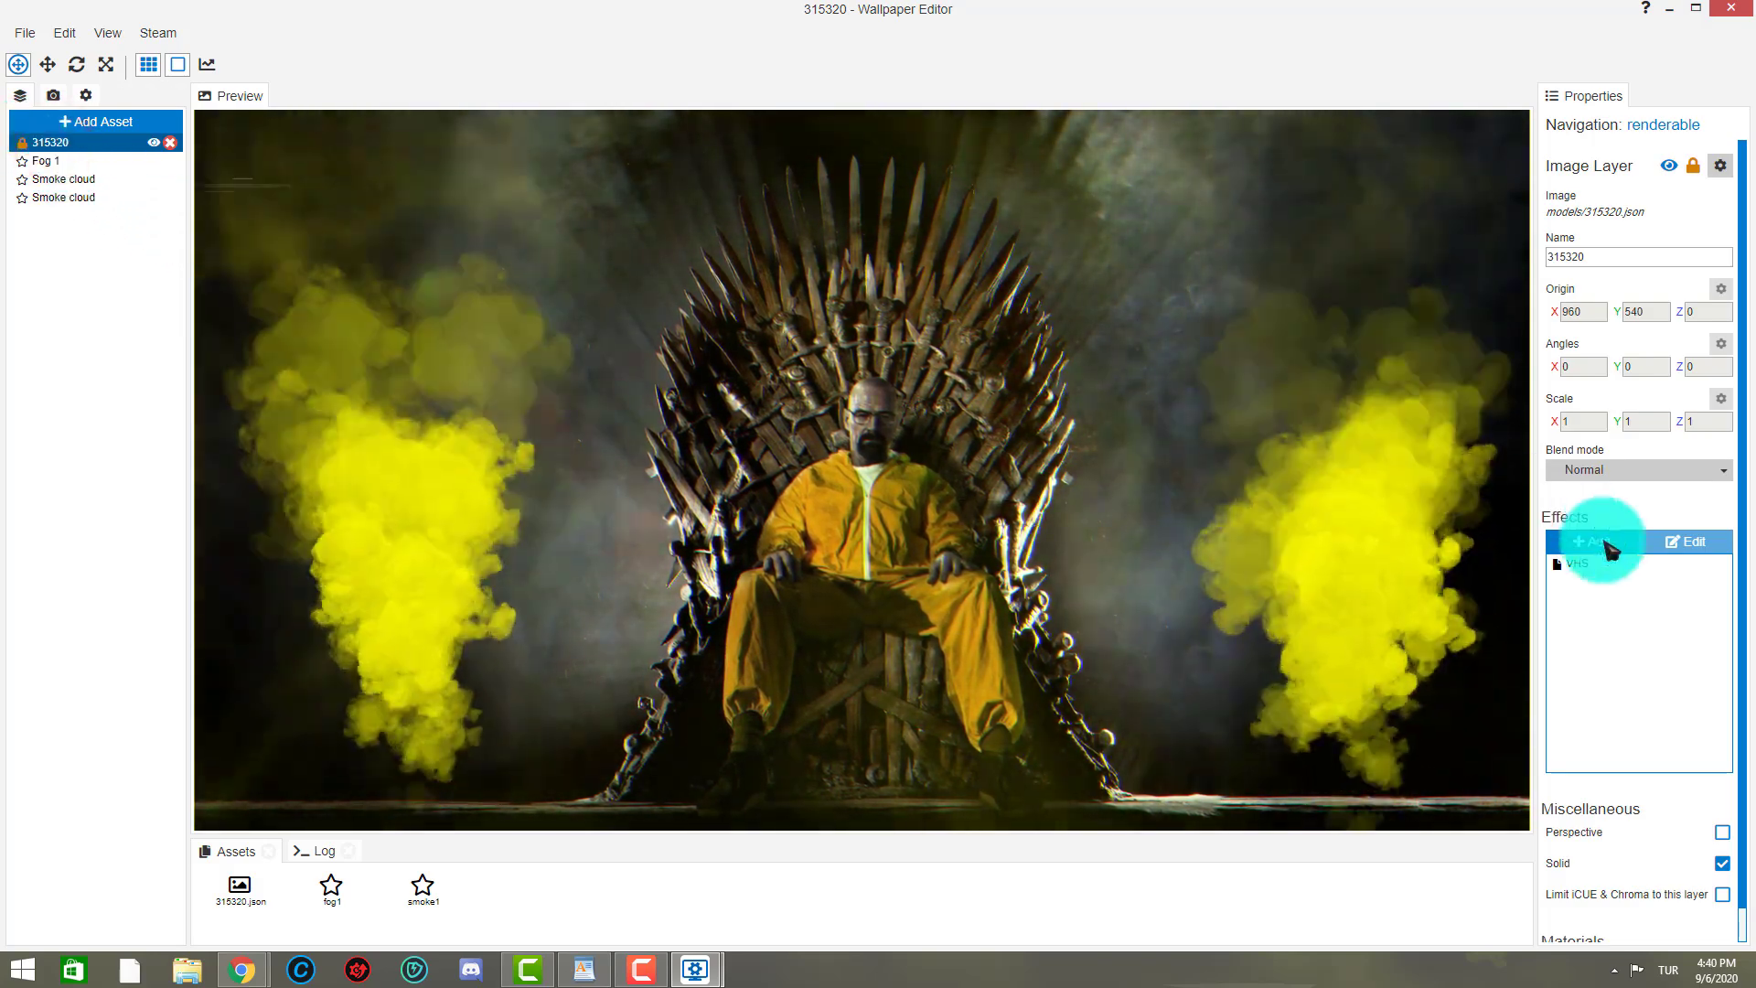
left_click(1581, 563)
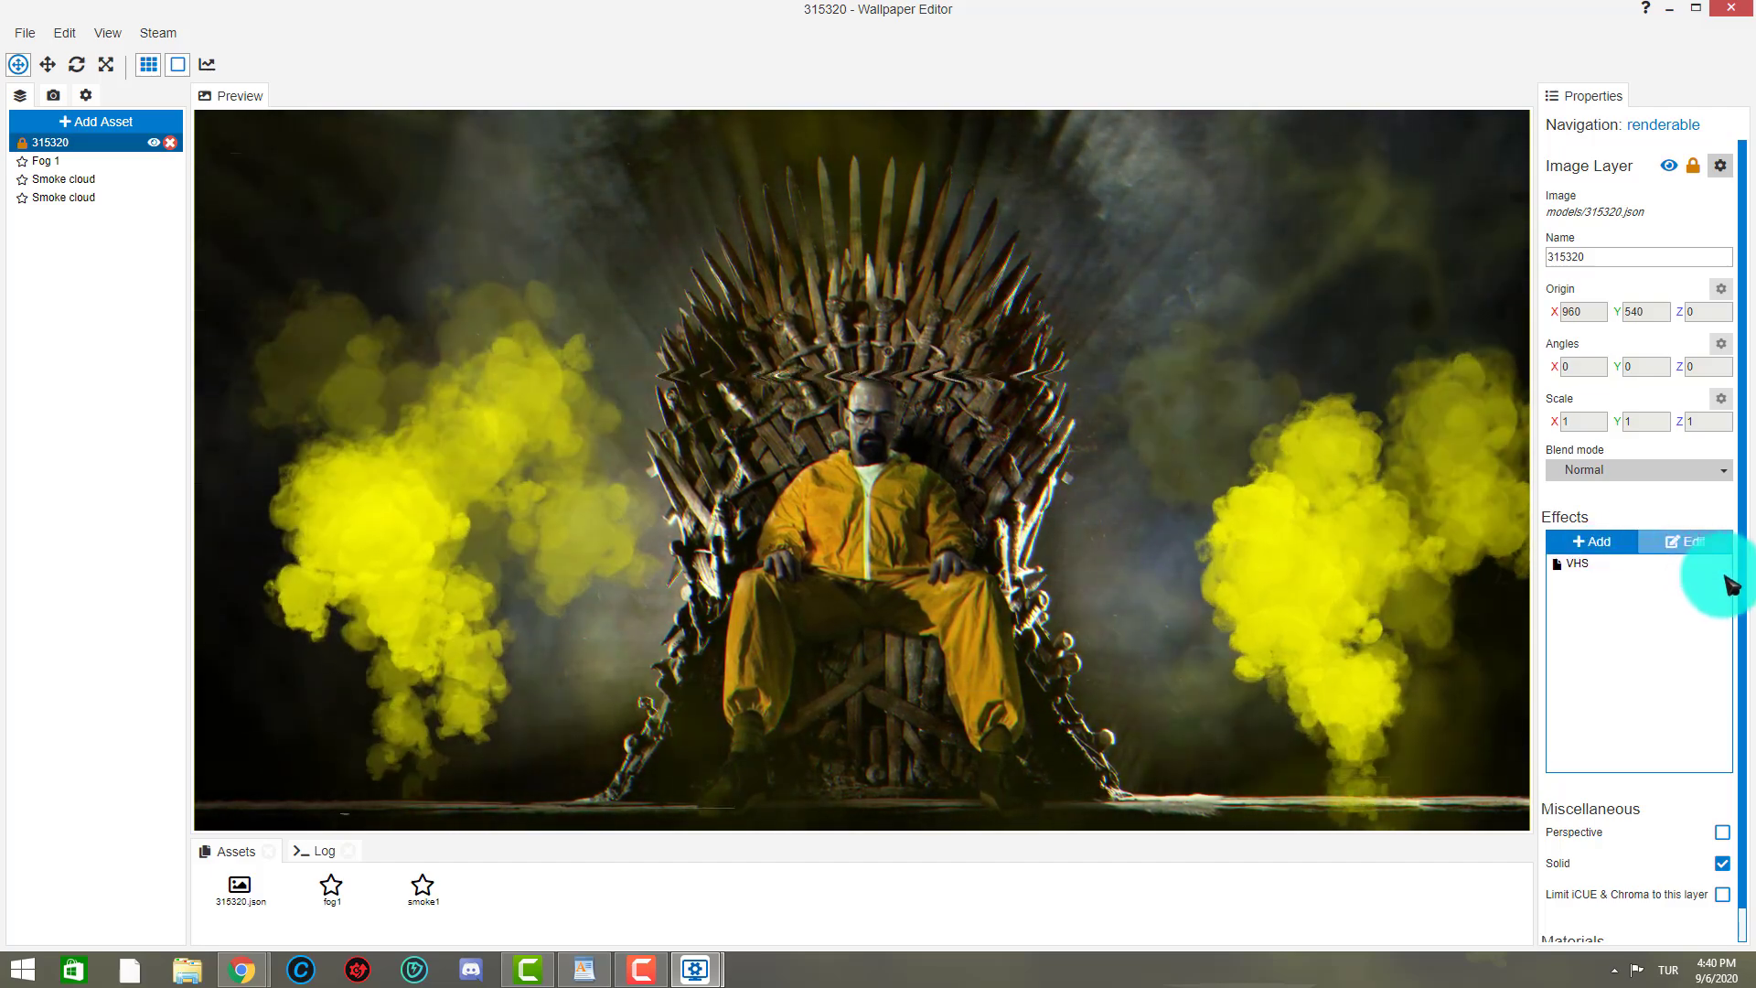
left_click(1718, 565)
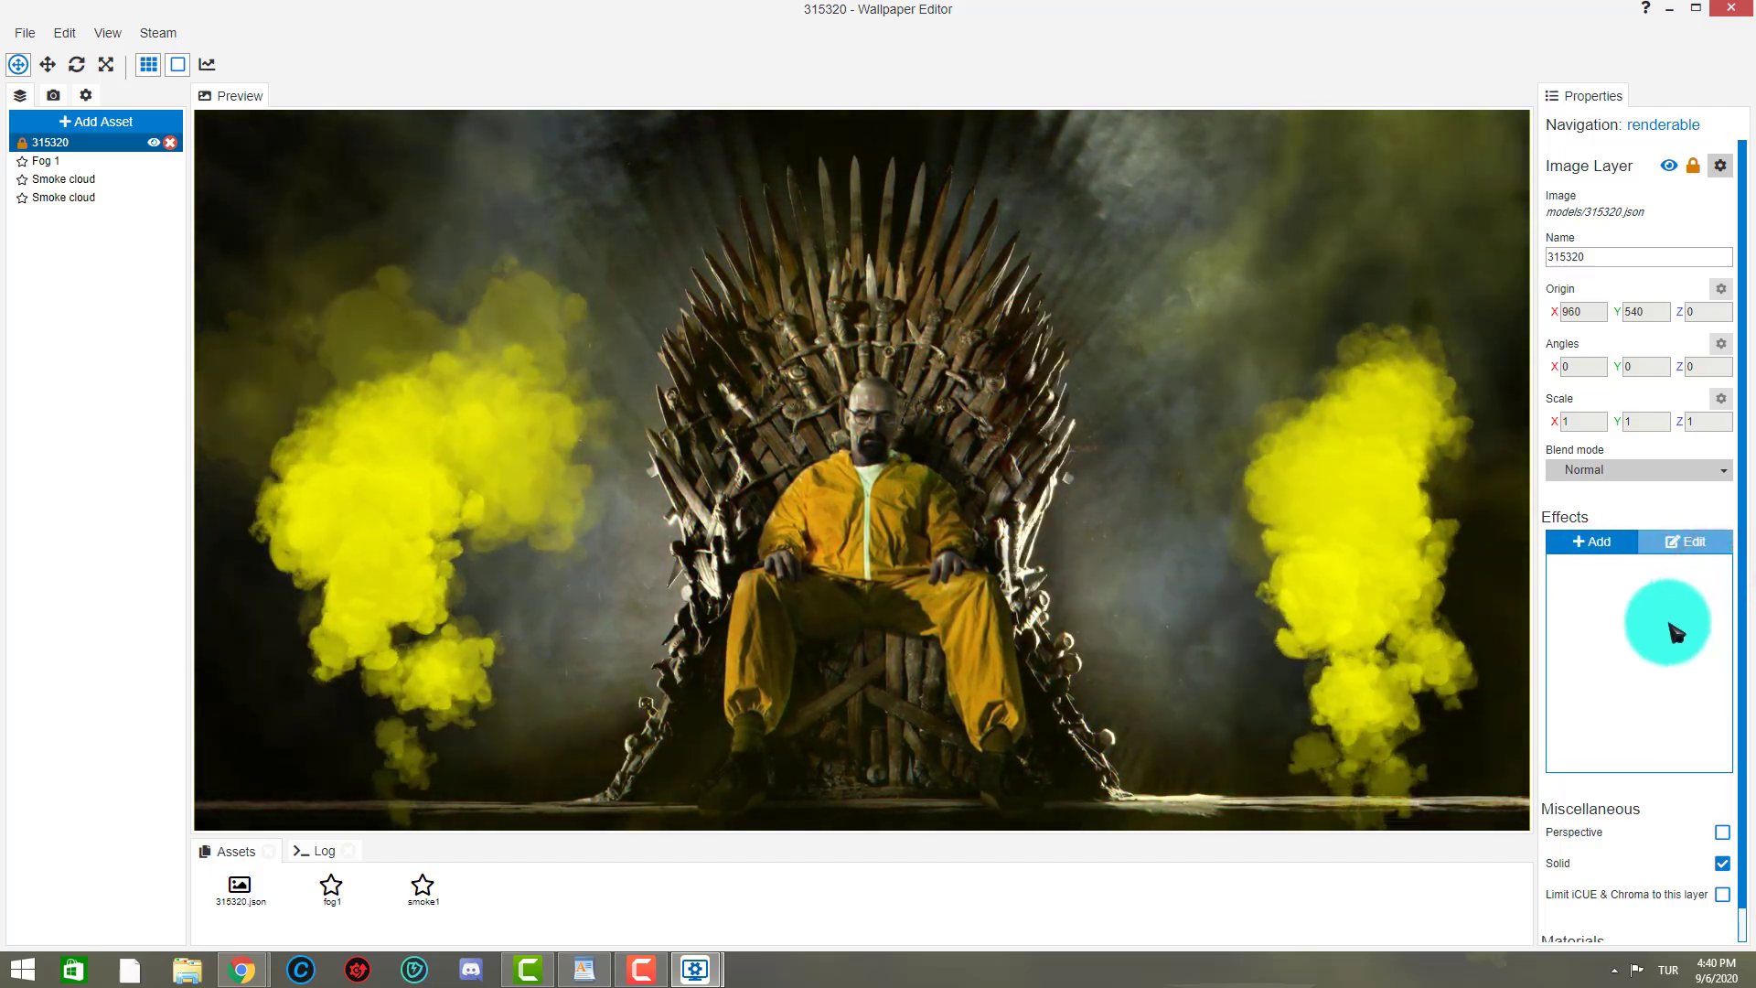
- Try to publish the edited wallpaper to the Workshop, close the publishing dialog and minimize the editor
left_click(160, 37)
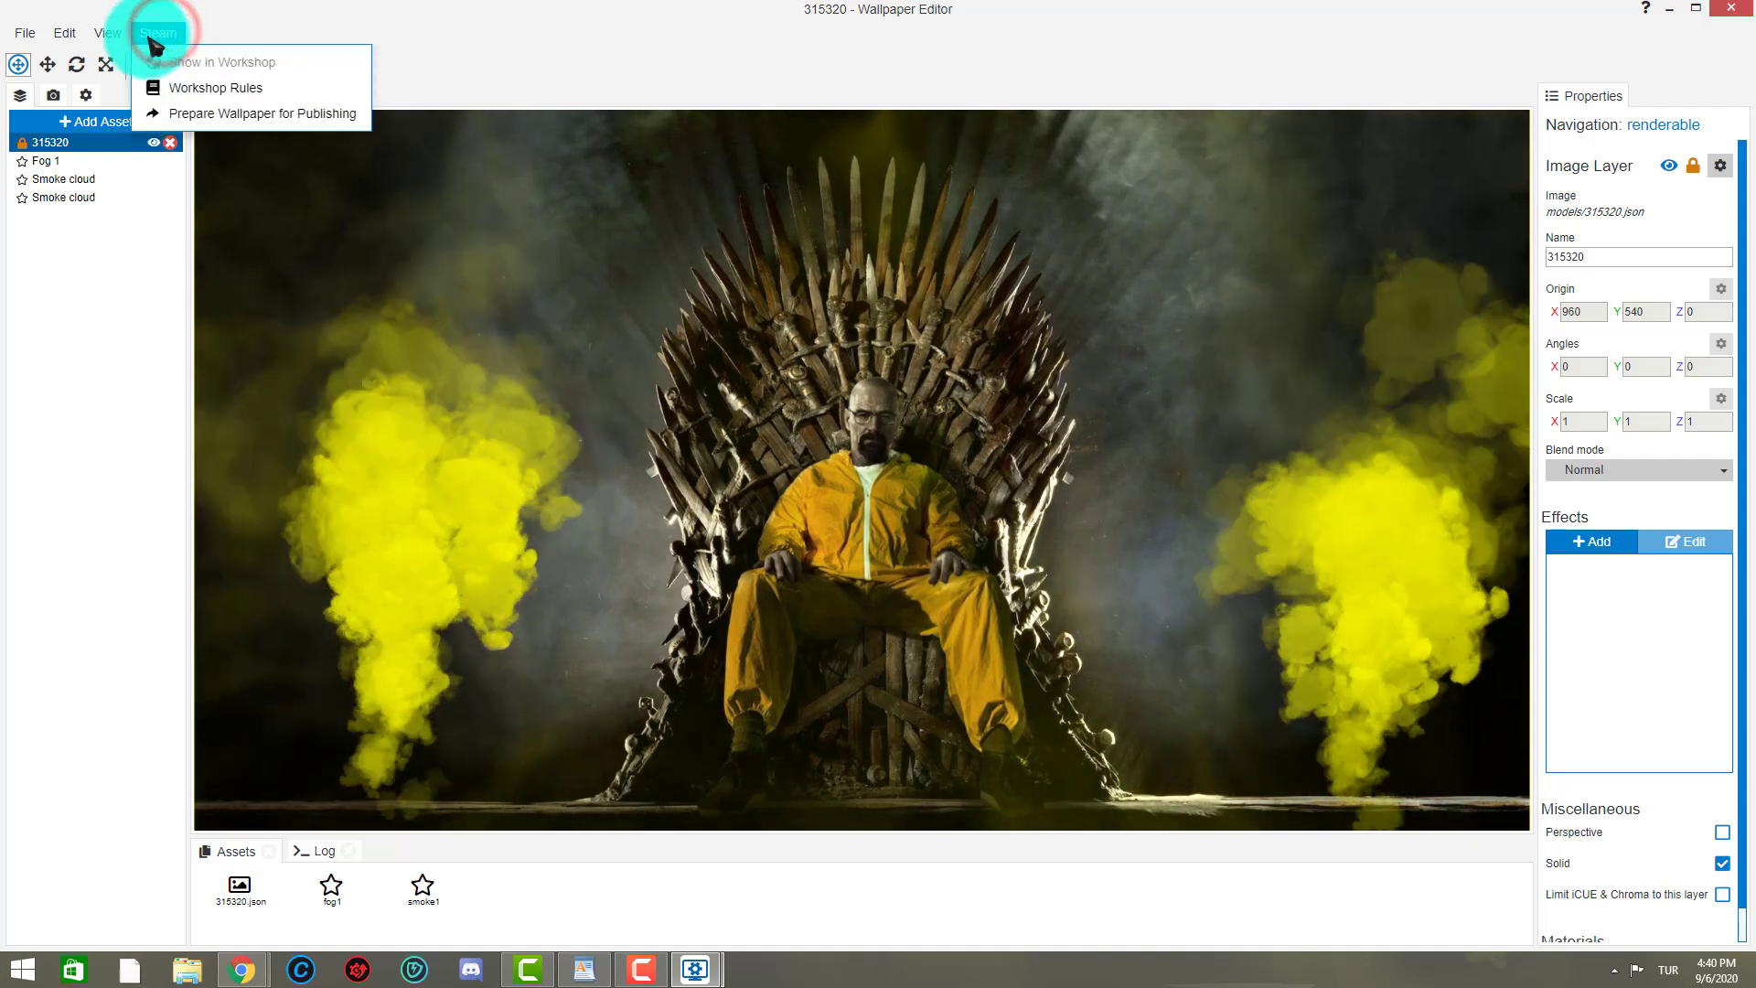
left_click(192, 115)
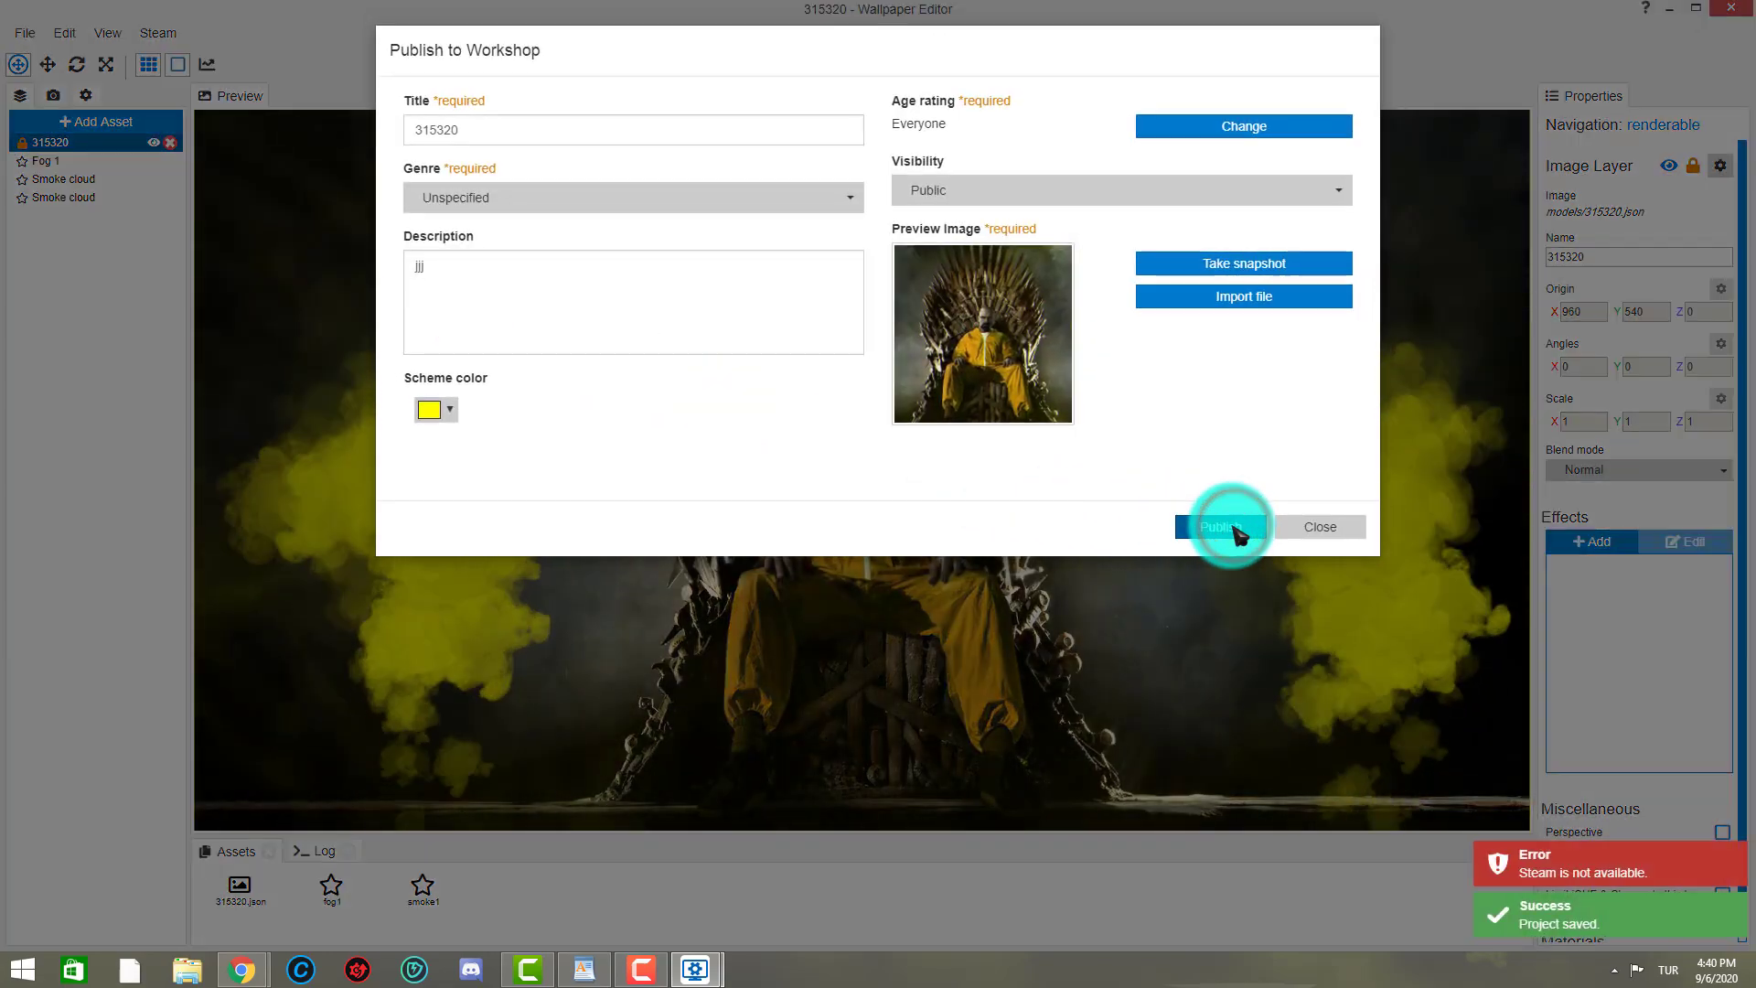
left_click(1319, 528)
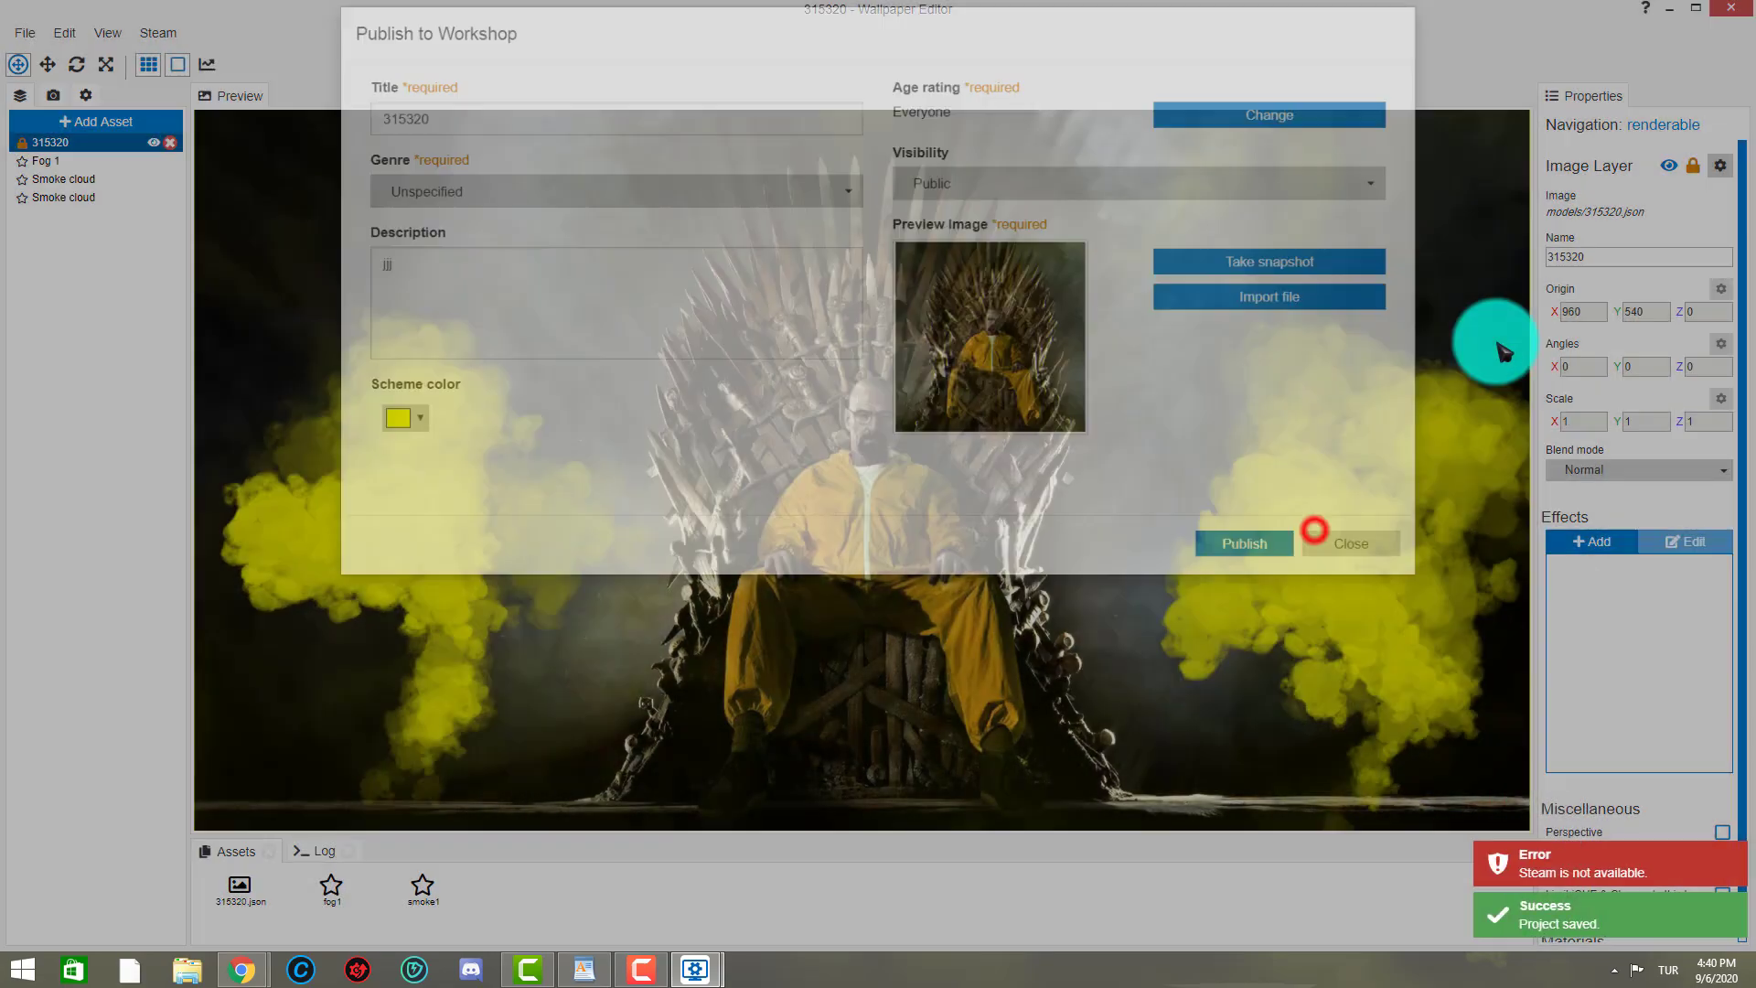
left_click(1670, 9)
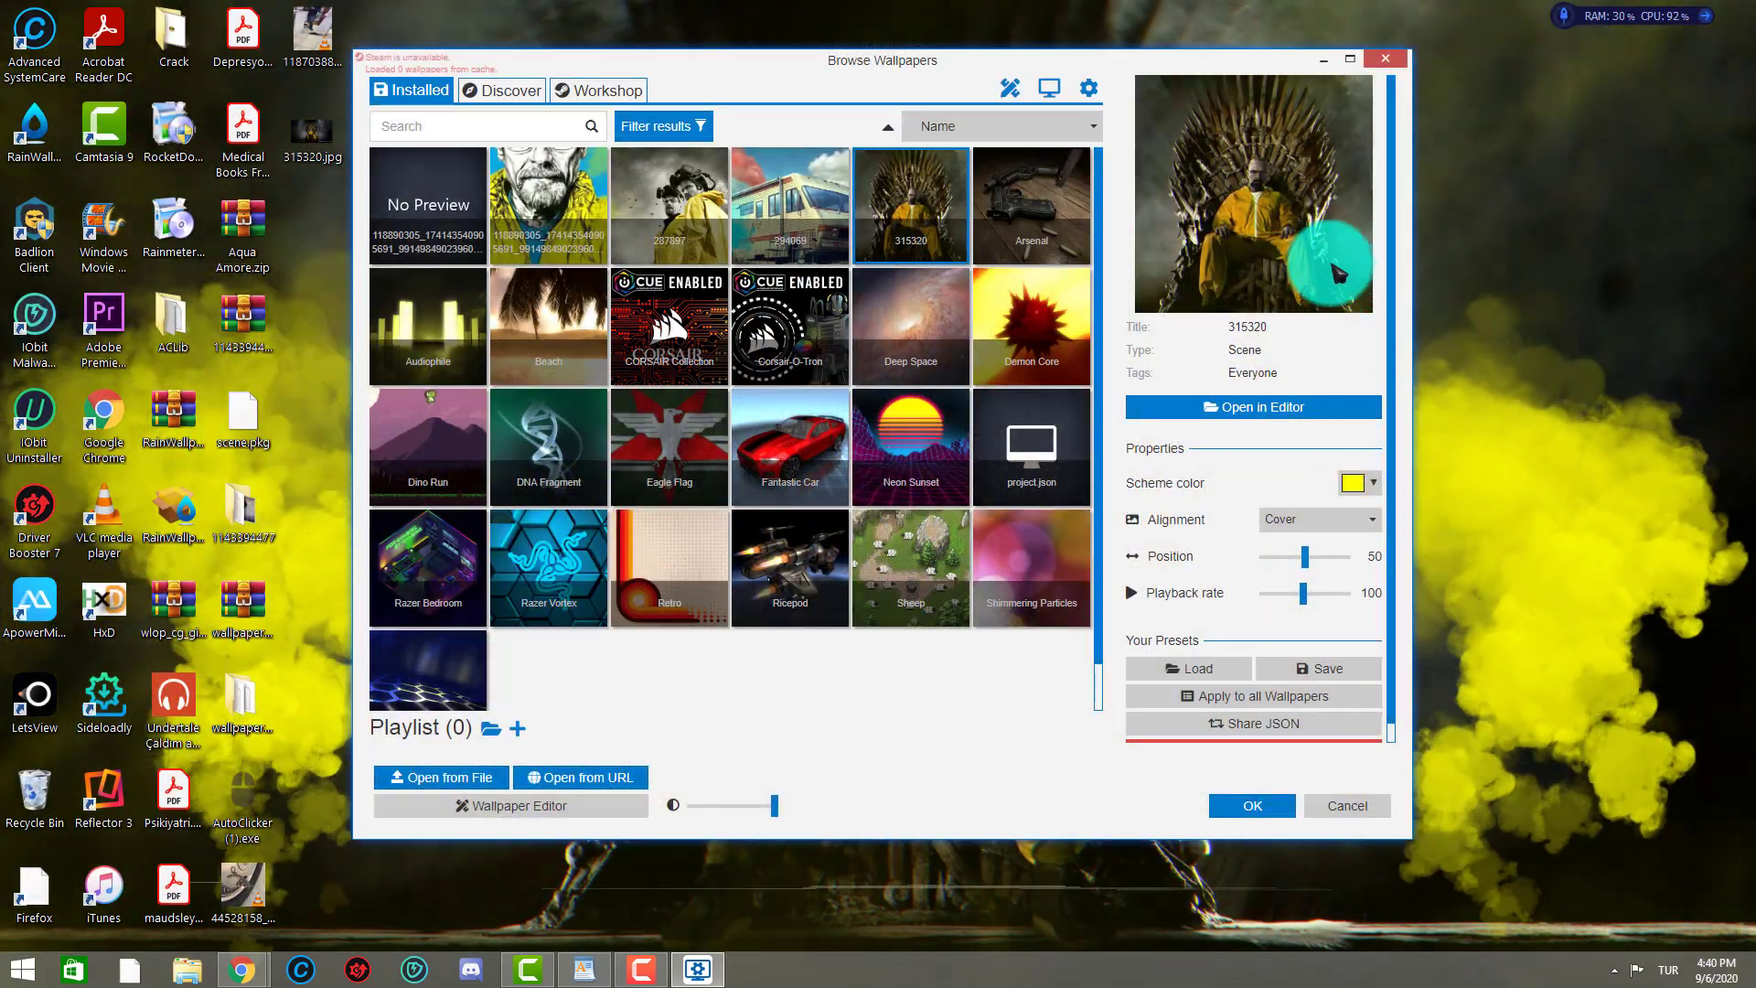
- Reopen the installed wallpapers browser and reapply the edited throne wallpaper to the desktop
left_click(1330, 810)
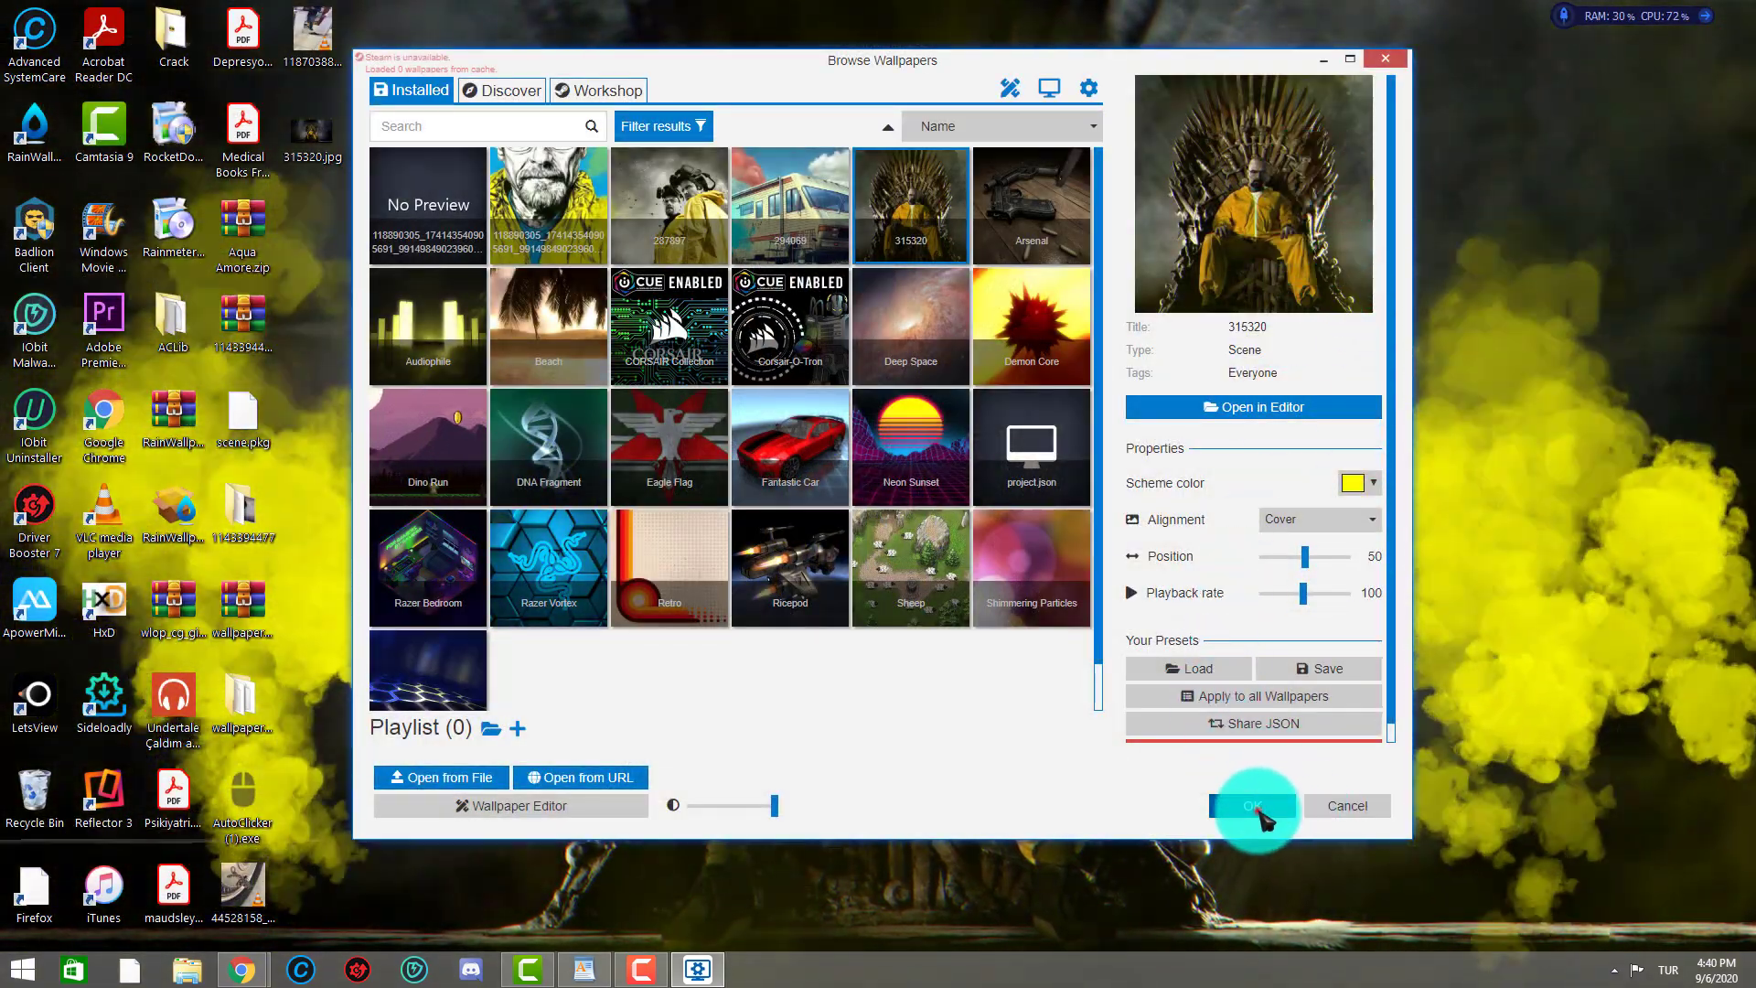
left_click(1252, 804)
left_click(1614, 968)
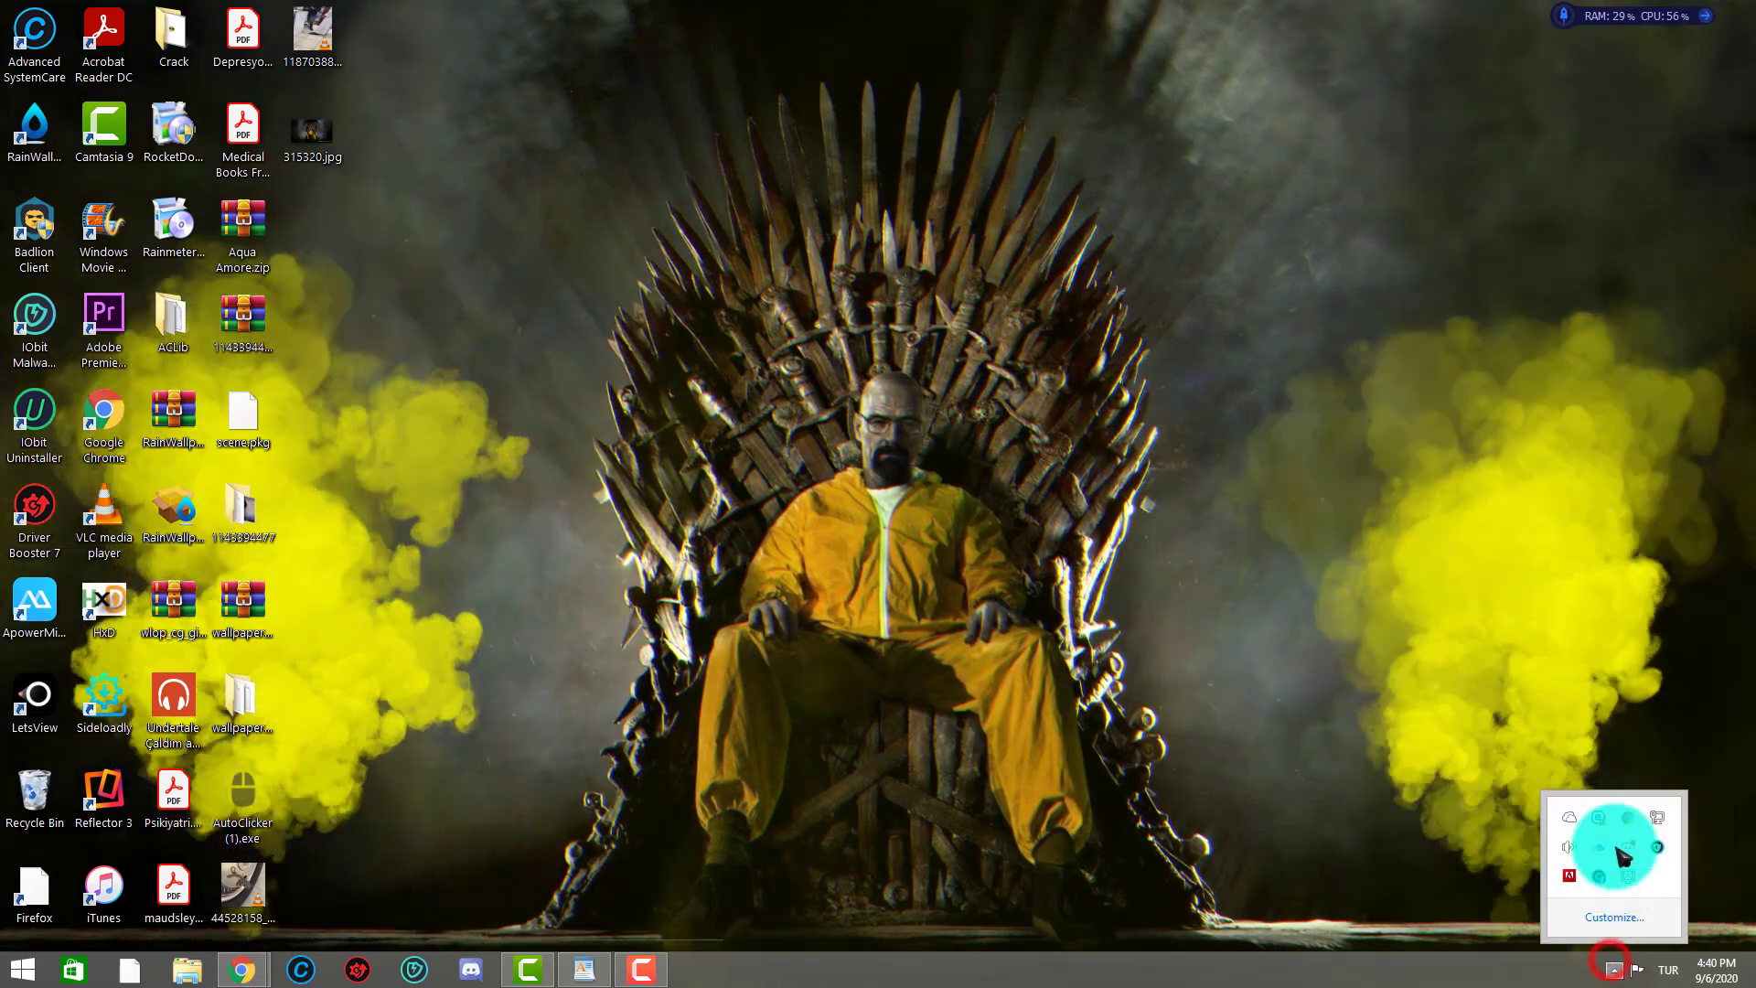
right_click(1629, 884)
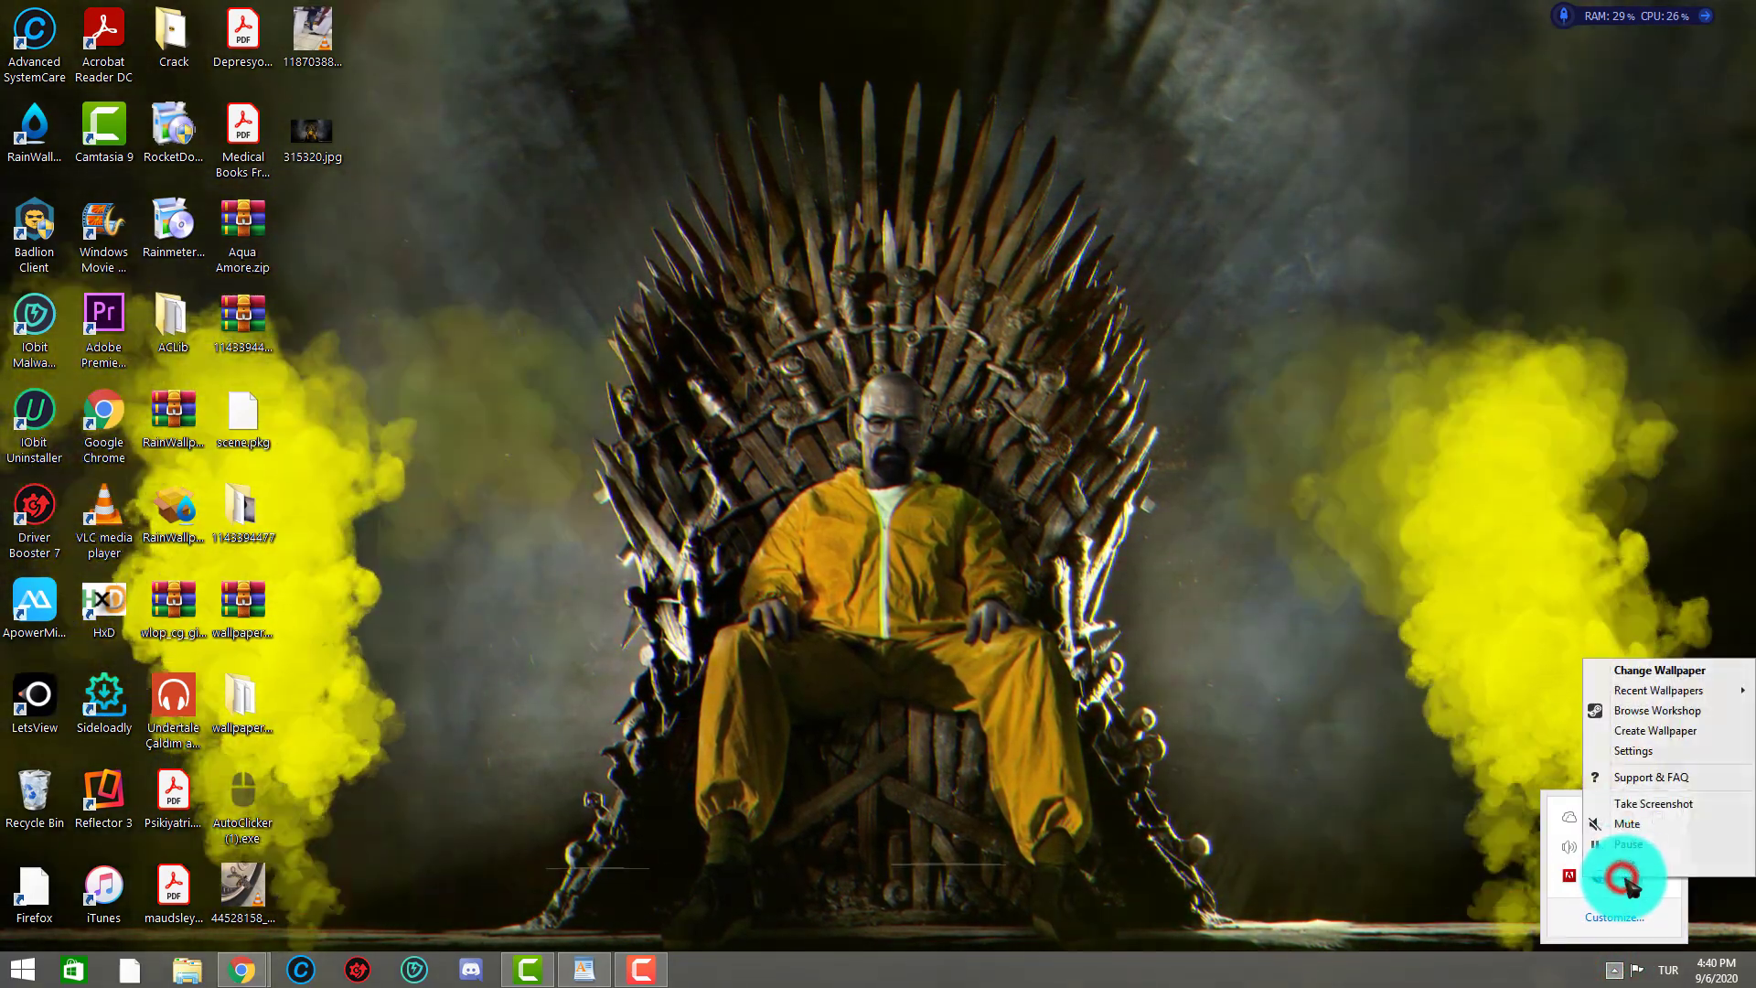
left_click(1632, 674)
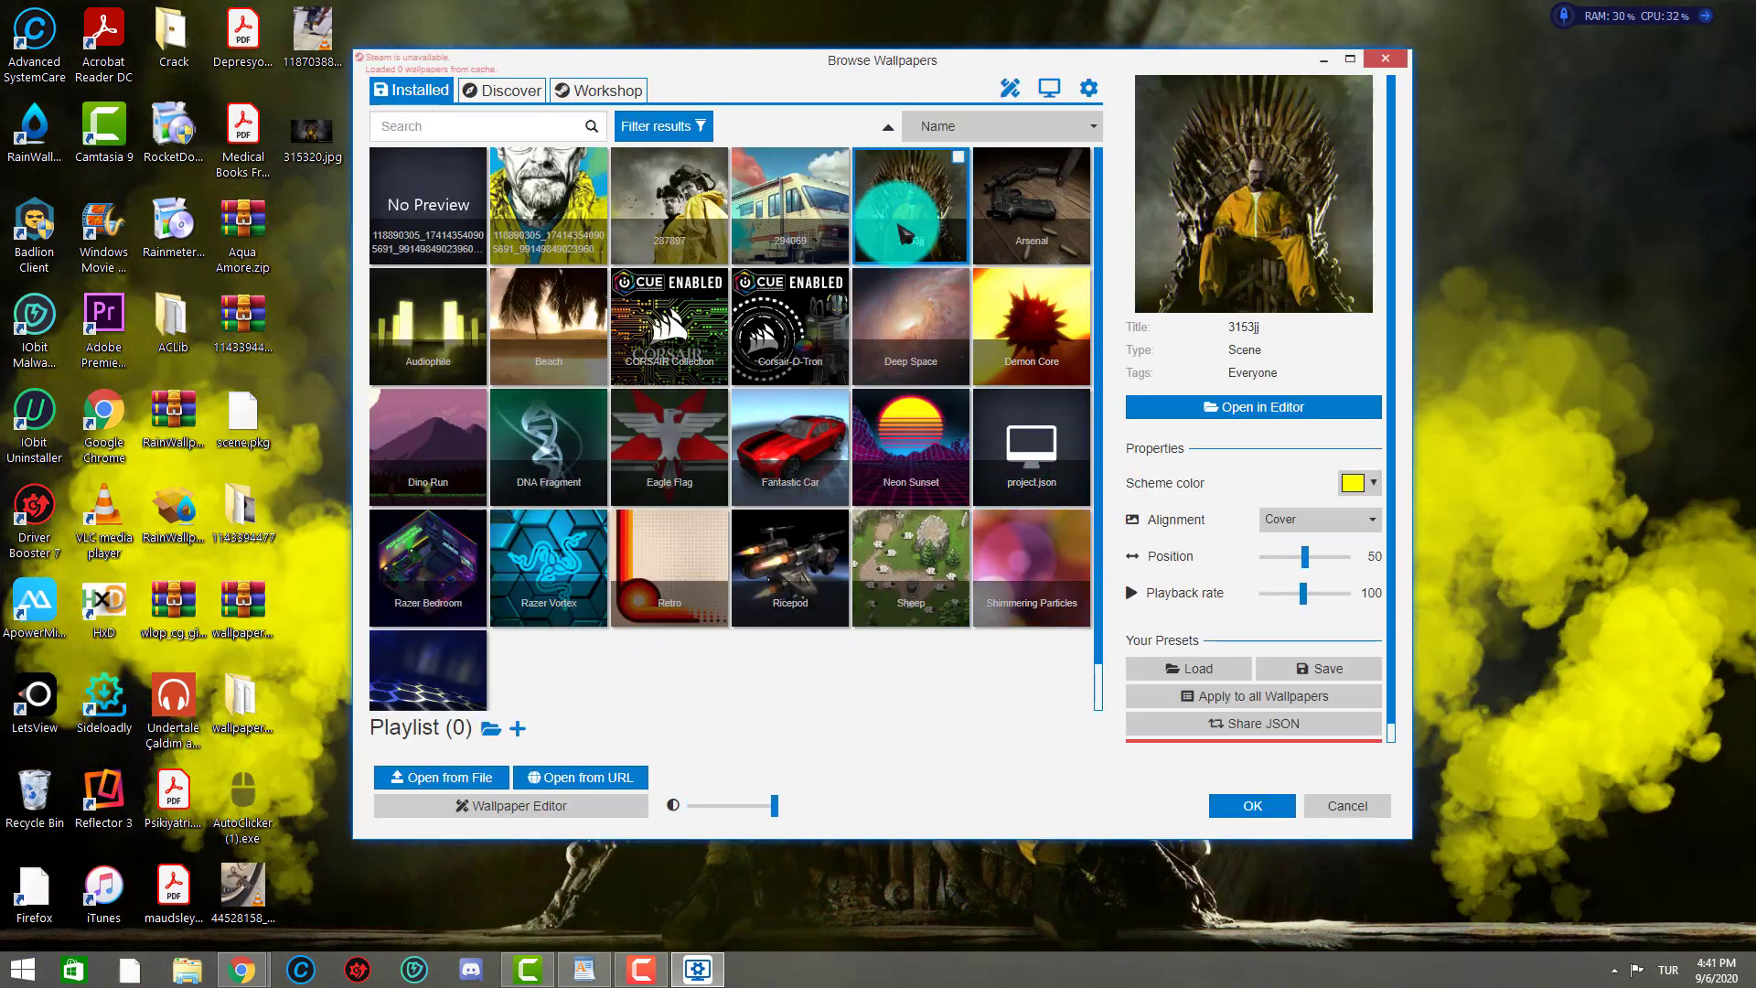
double_click(914, 194)
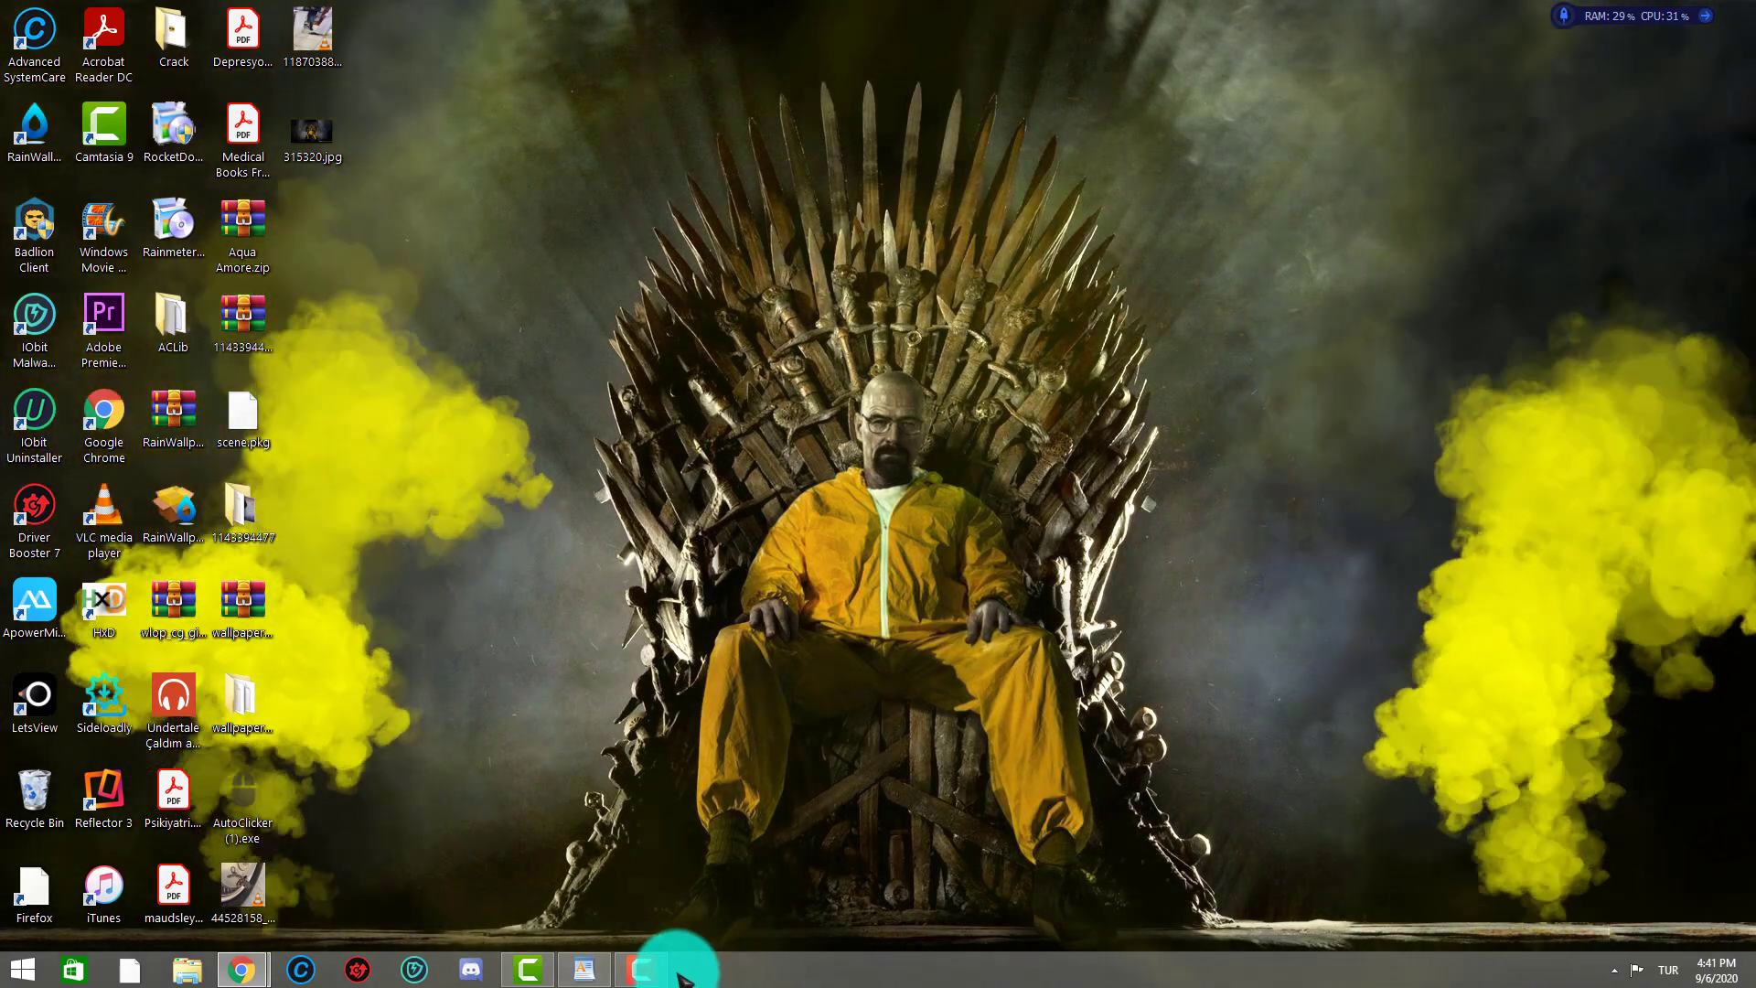
left_click(646, 971)
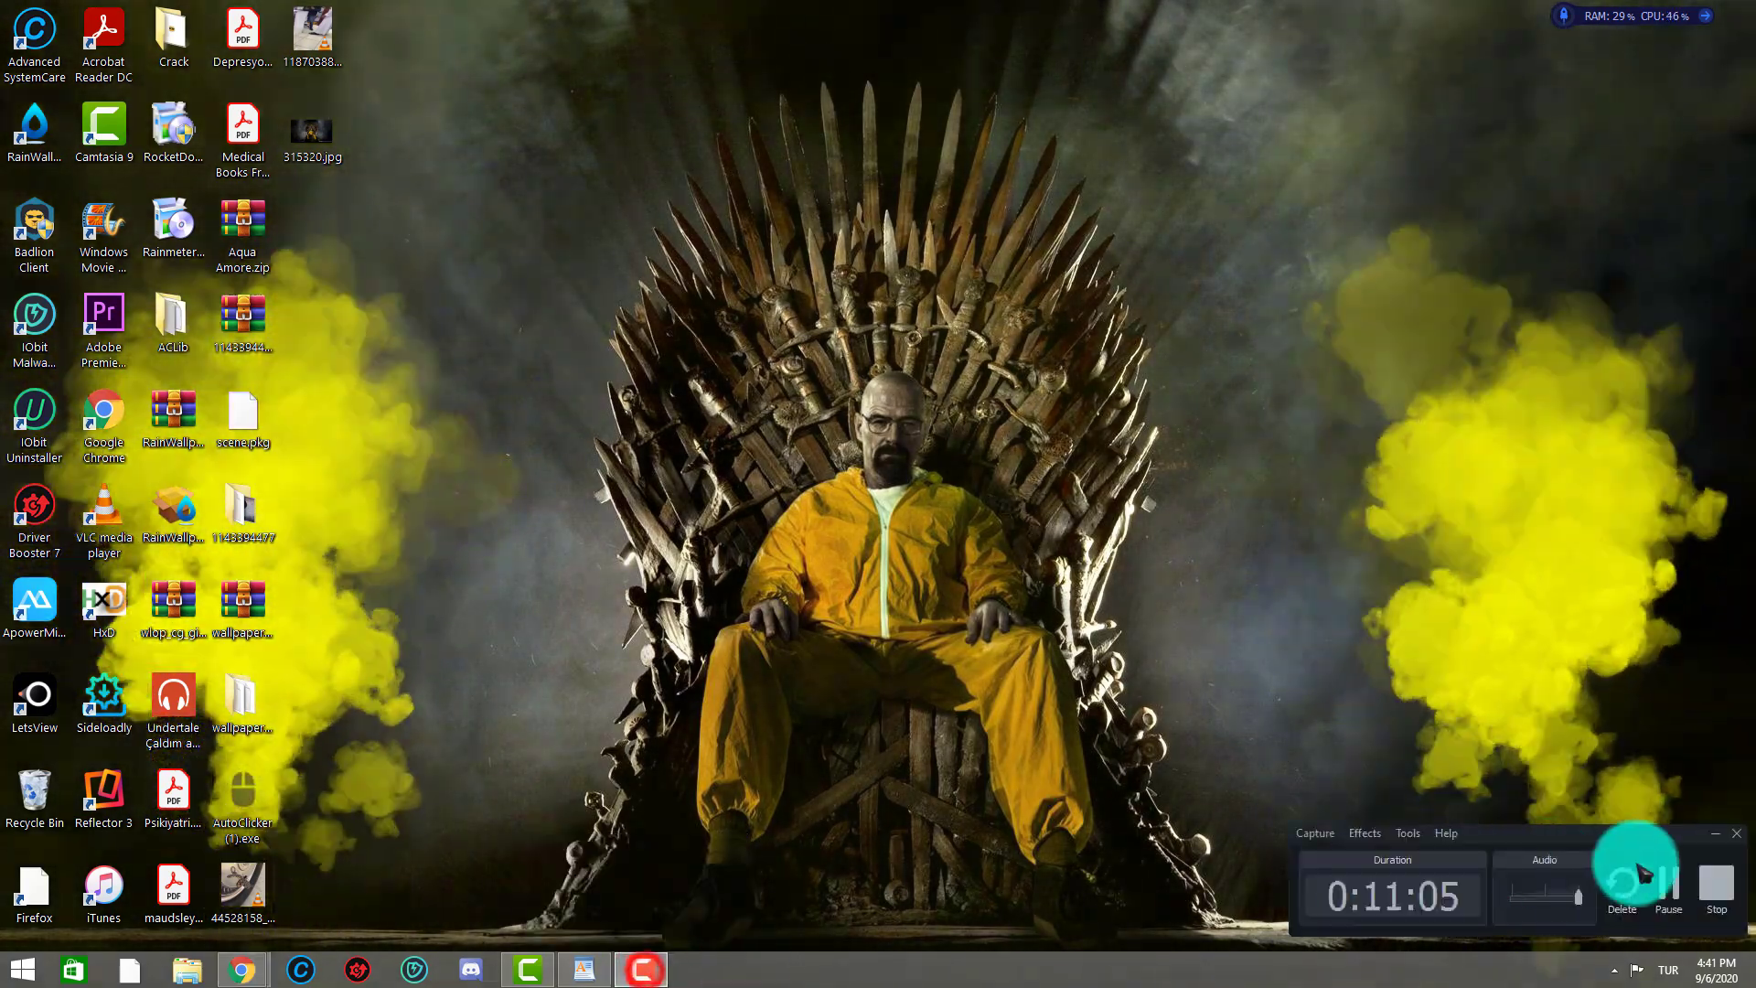
left_click(1727, 904)
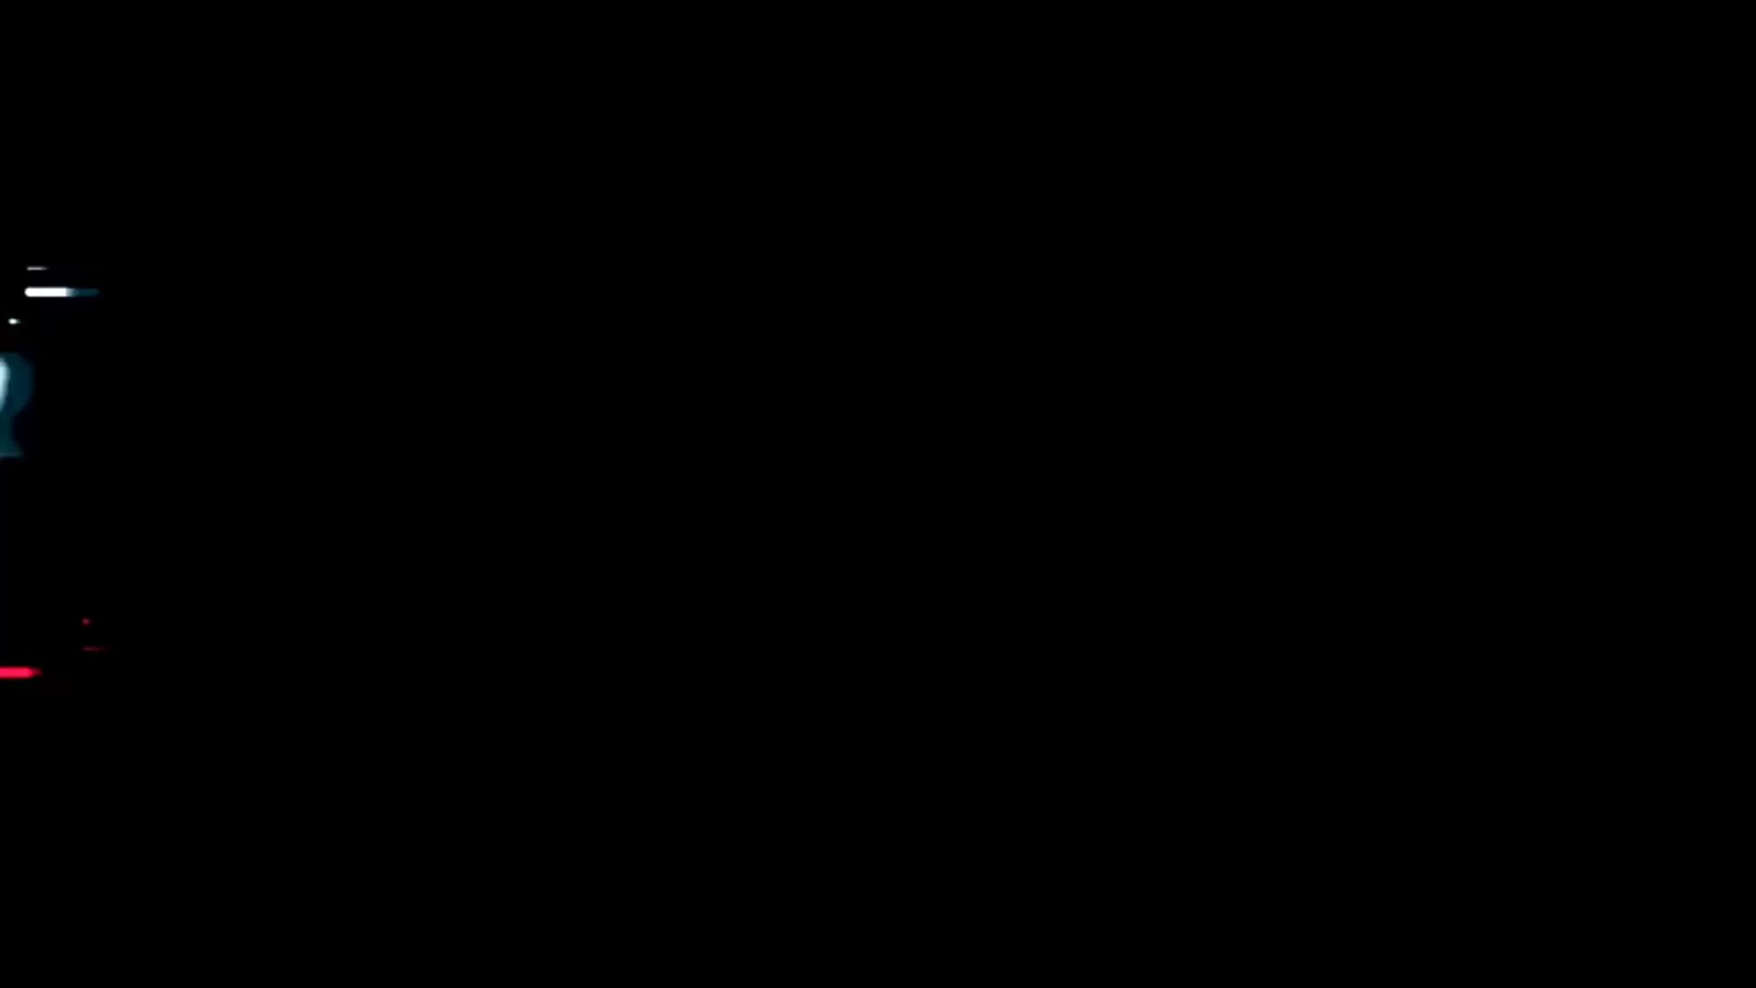